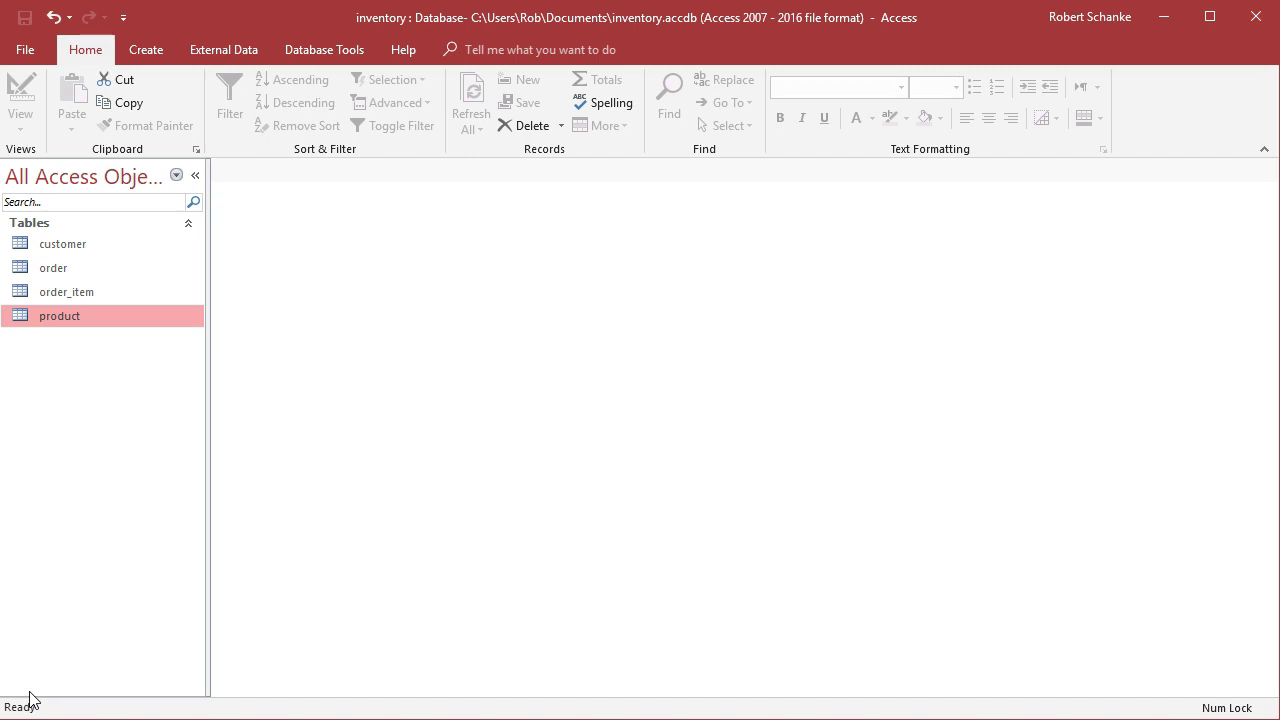
# Step: Open the customer, order, order_item and product tables to review their records
pyautogui.doubleClick(58, 250)
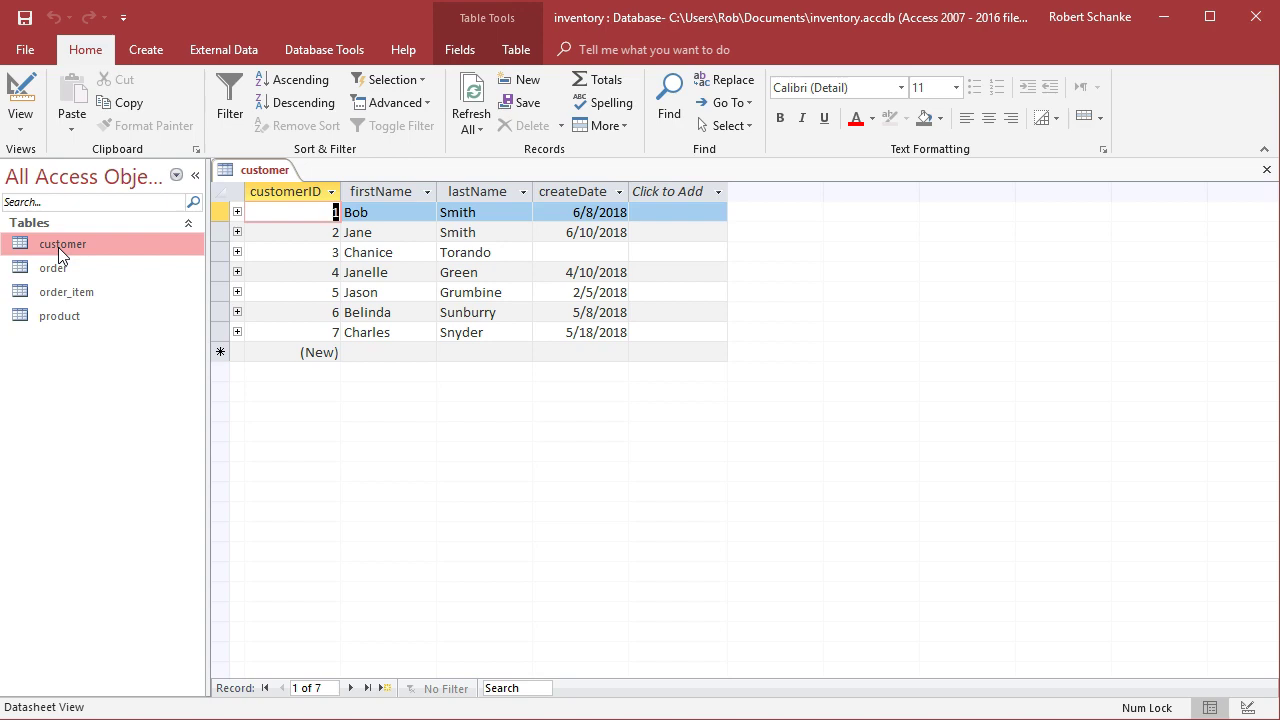
pyautogui.doubleClick(57, 268)
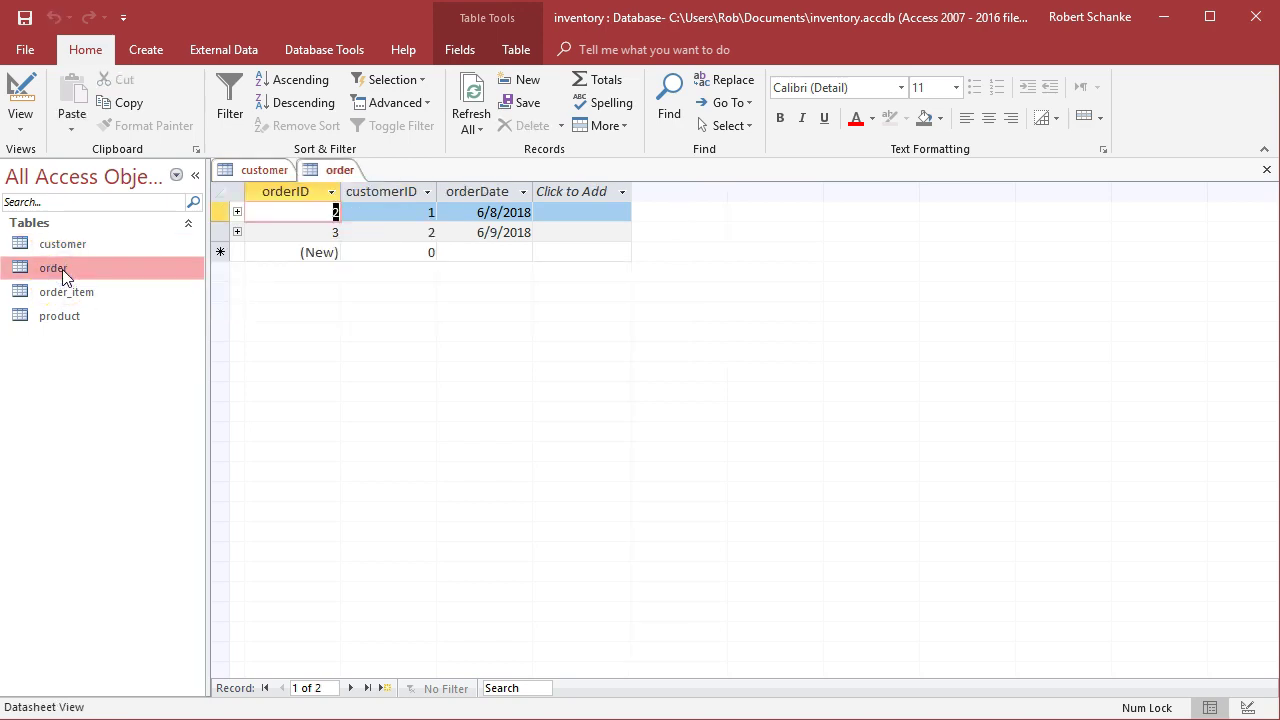
pyautogui.doubleClick(57, 292)
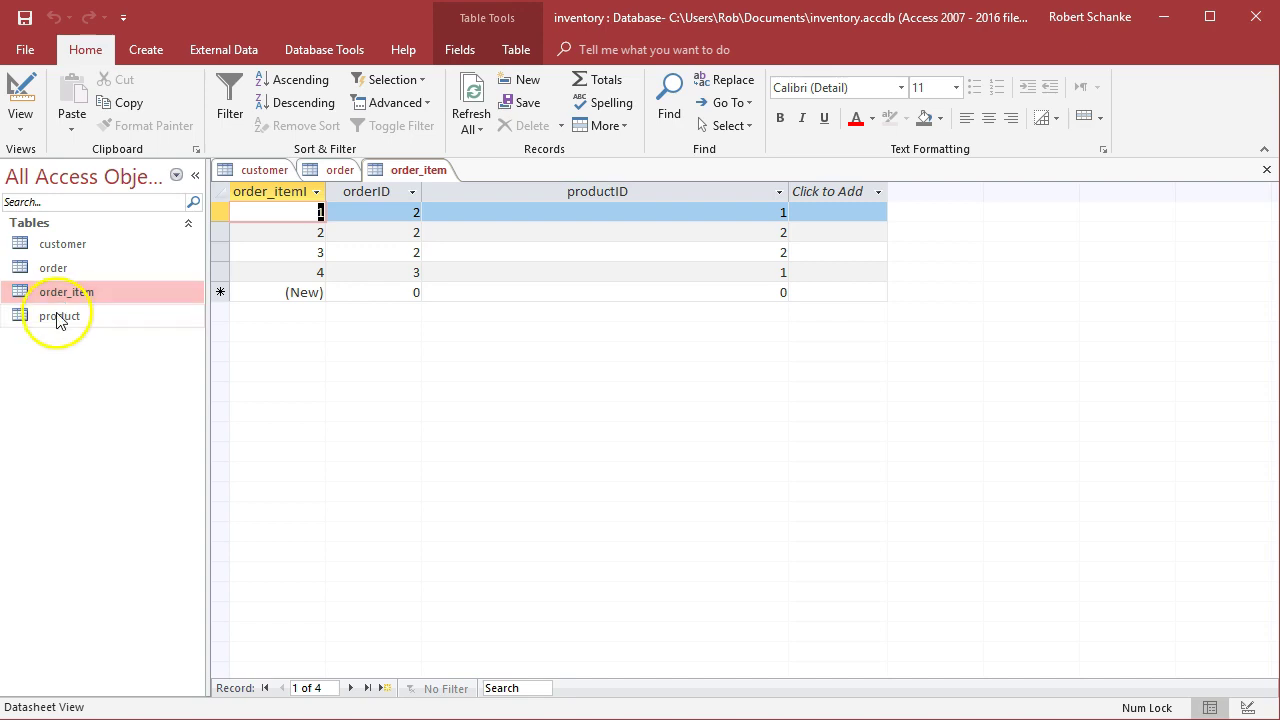
pyautogui.doubleClick(54, 321)
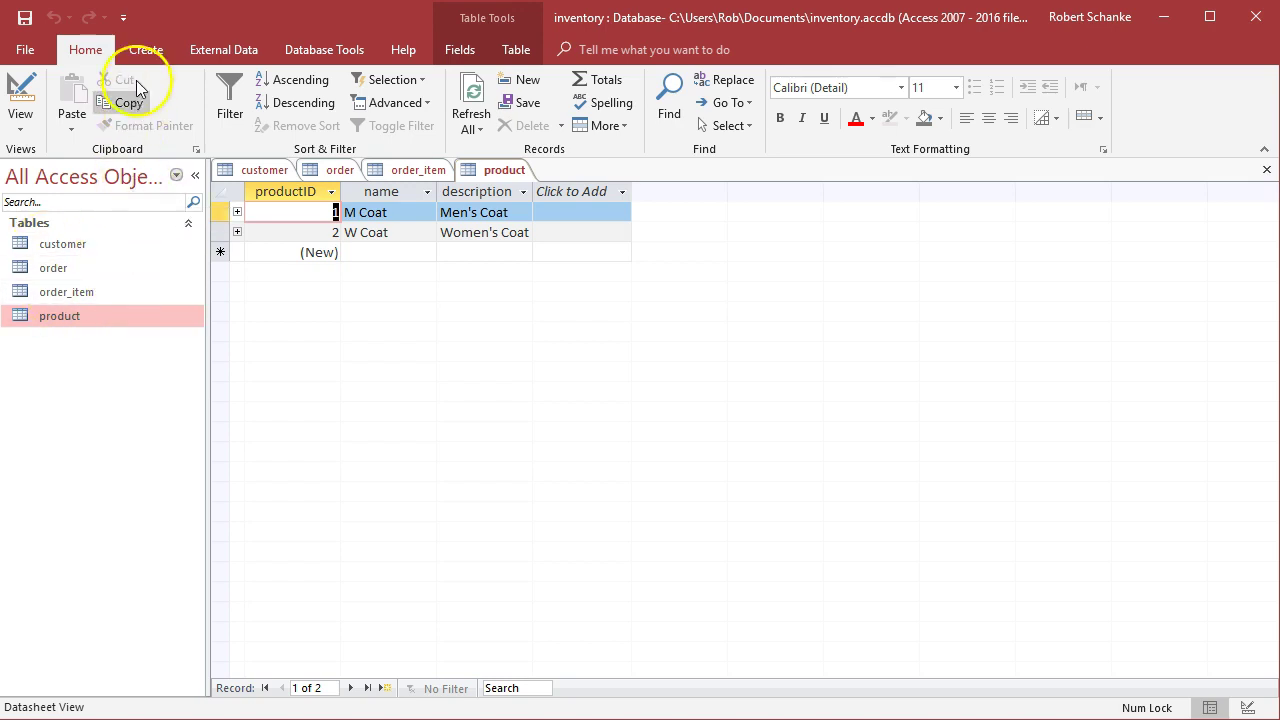
# Step: Create a new query in design view using only the customer table as its source
pyautogui.click(145, 50)
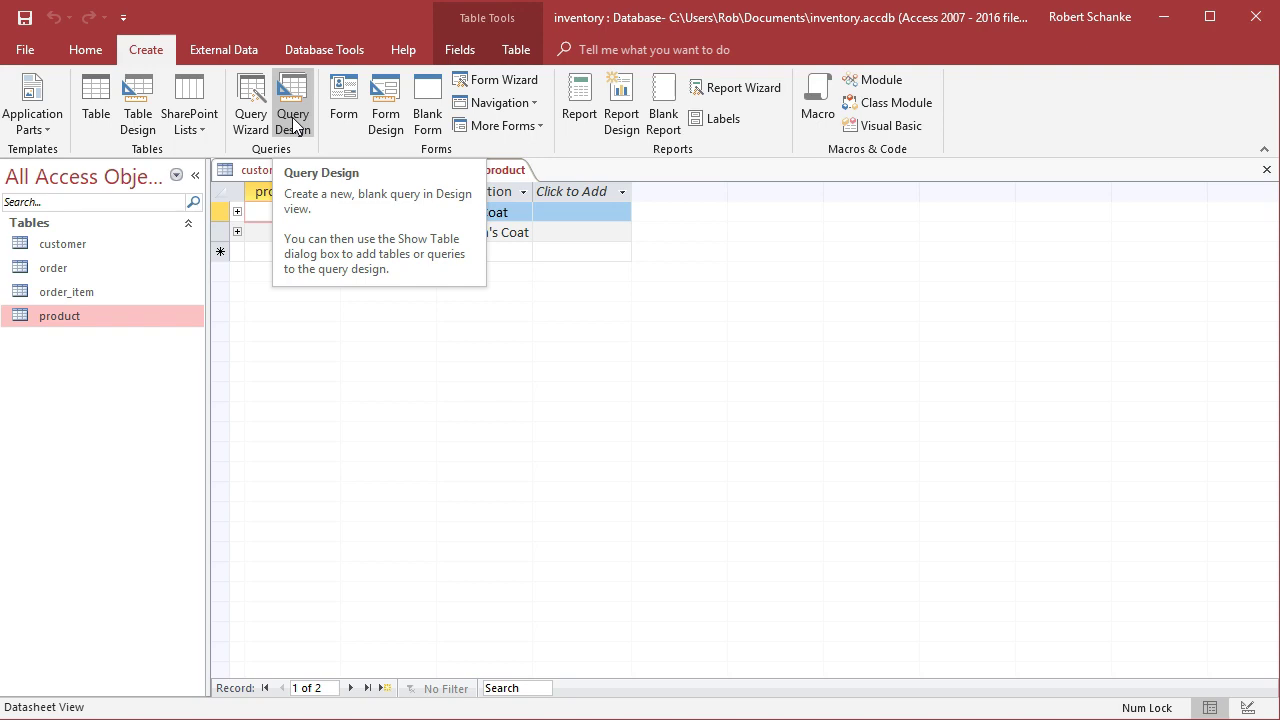
pyautogui.click(295, 125)
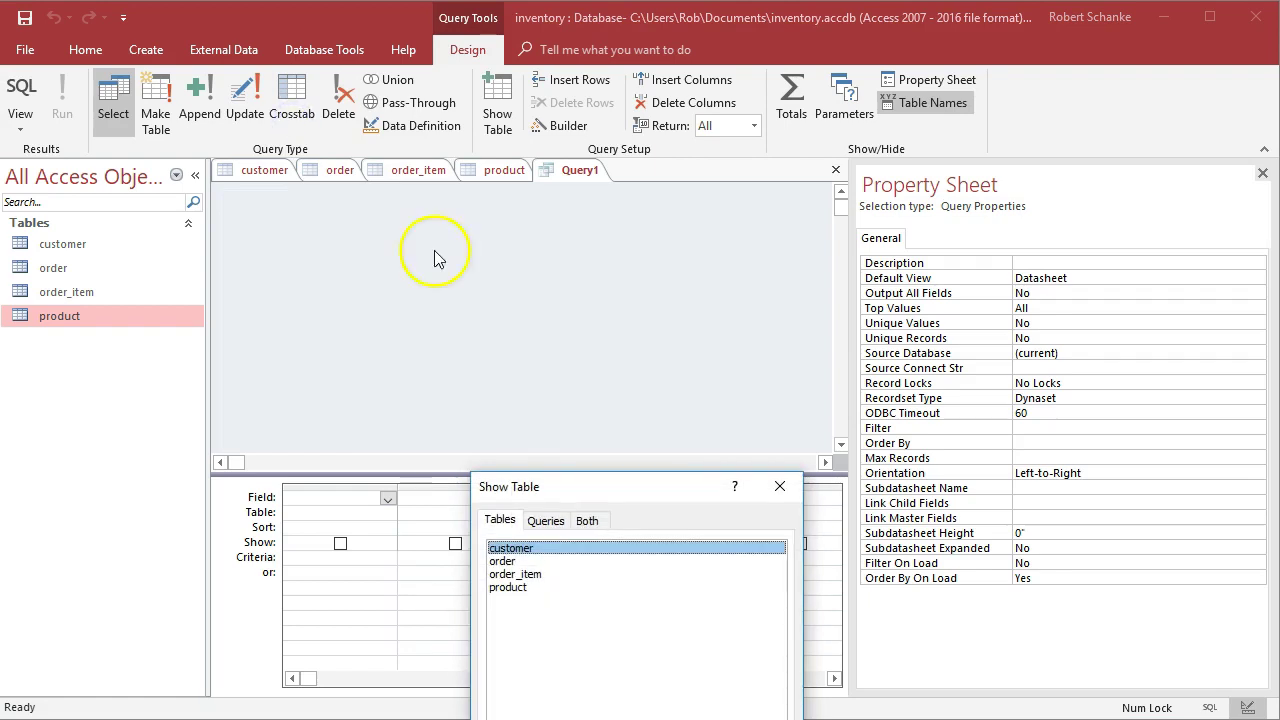
pyautogui.moveTo(648, 497); pyautogui.dragTo(650, 216)
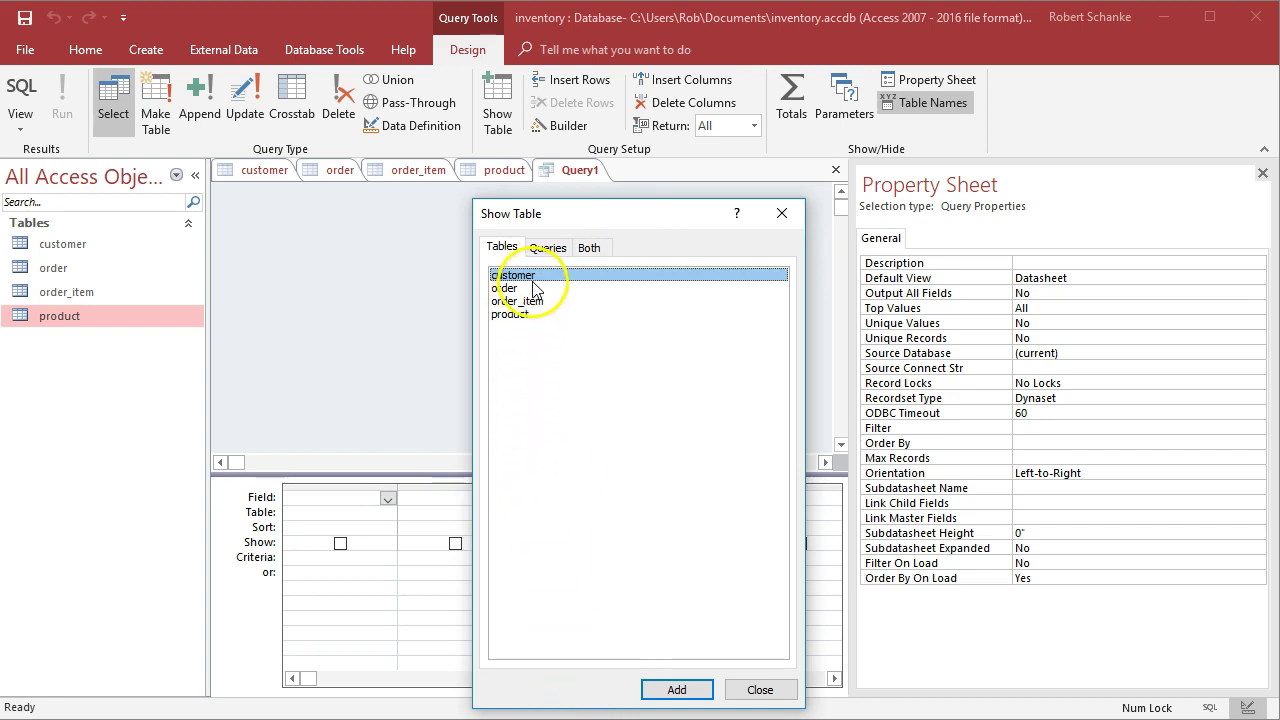
pyautogui.click(548, 250)
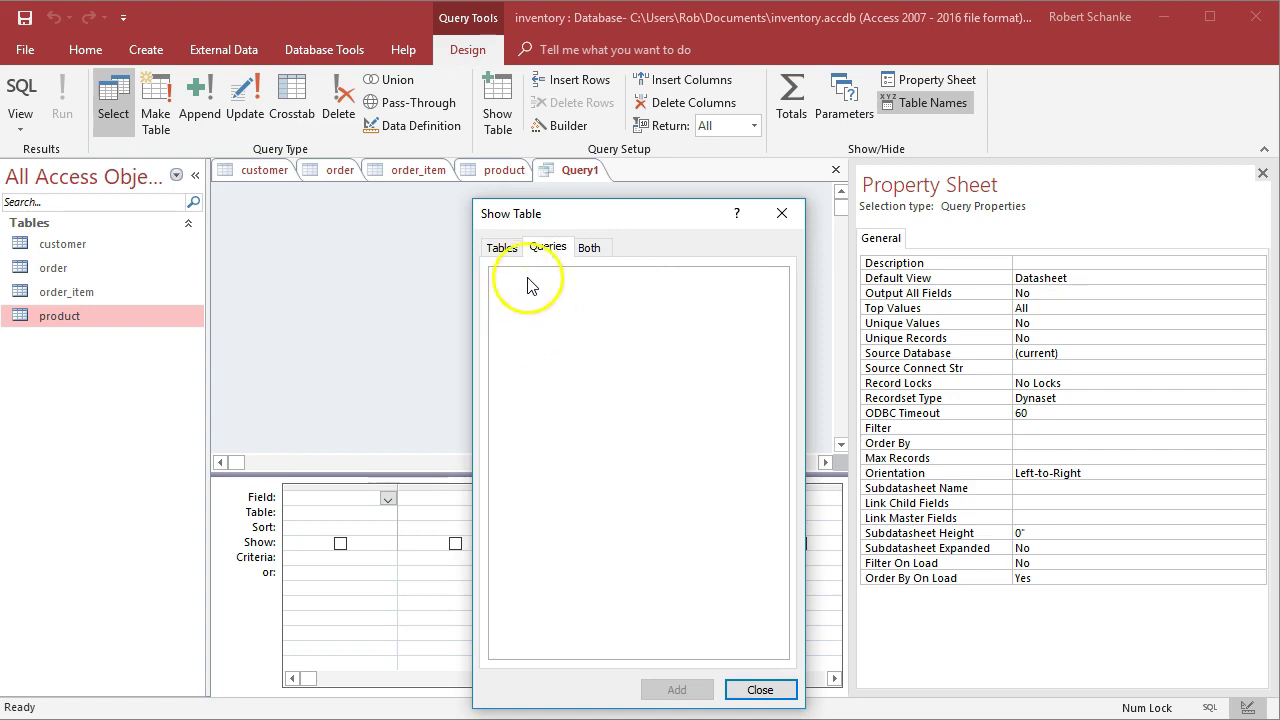
pyautogui.click(510, 250)
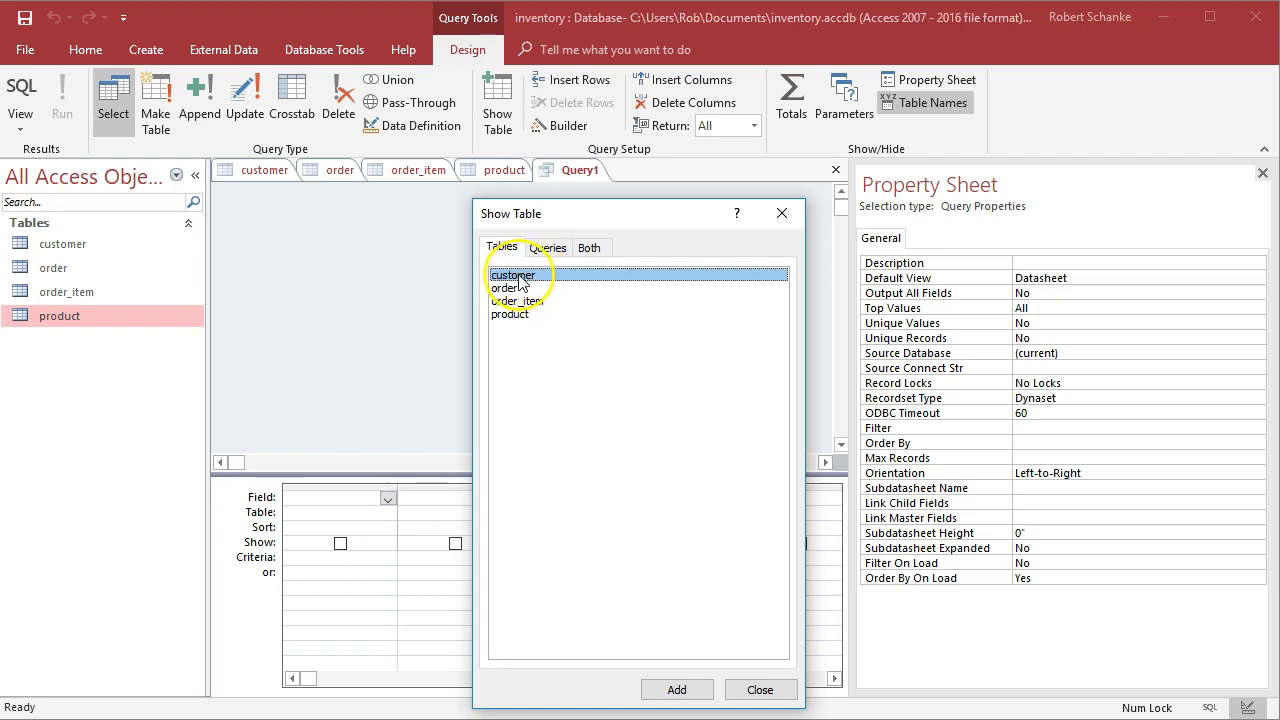
pyautogui.doubleClick(518, 281)
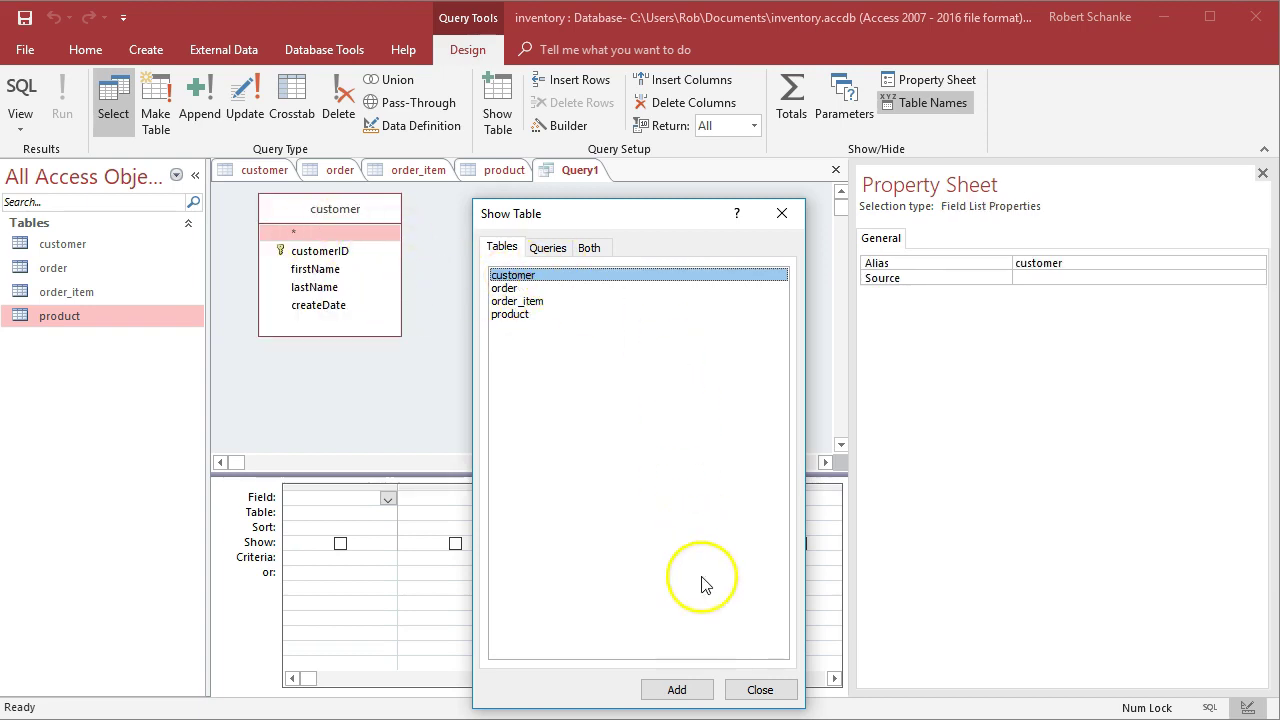
pyautogui.click(770, 676)
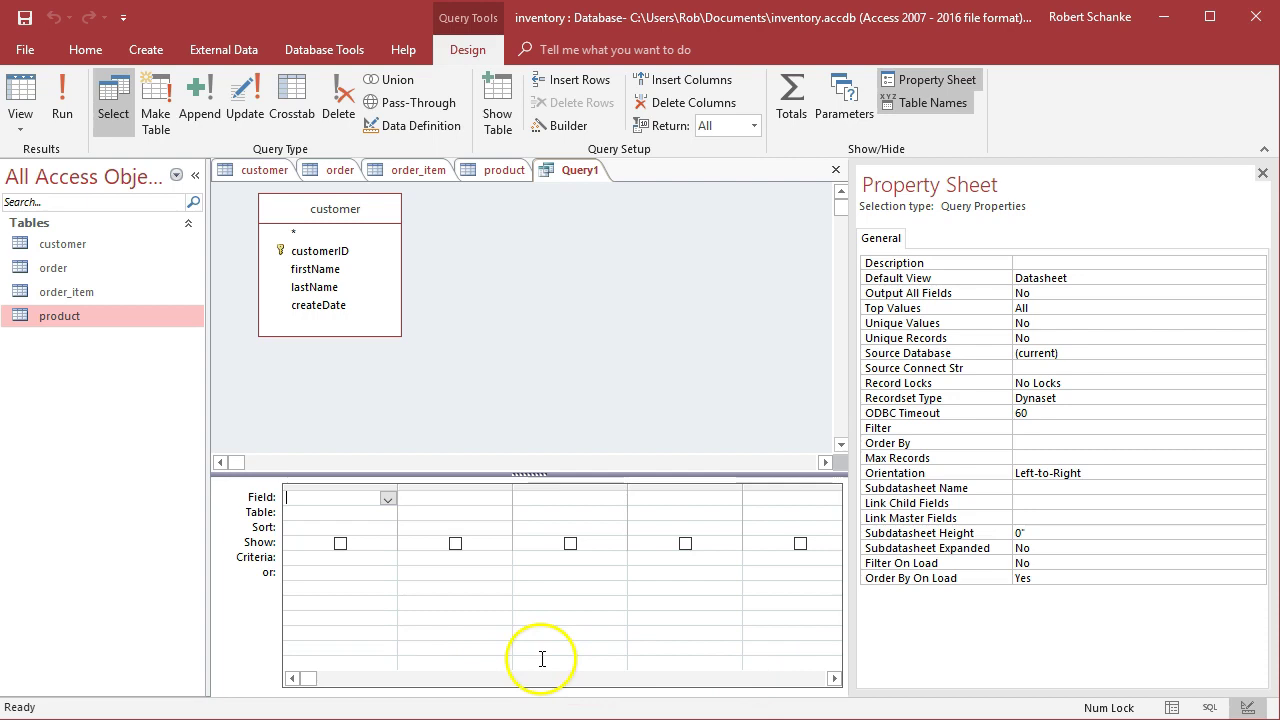
# Step: Add all customer fields (*) to the third column of the query grid and run the query, returning to design view
pyautogui.click(316, 240)
pyautogui.moveTo(316, 240); pyautogui.dragTo(585, 570)
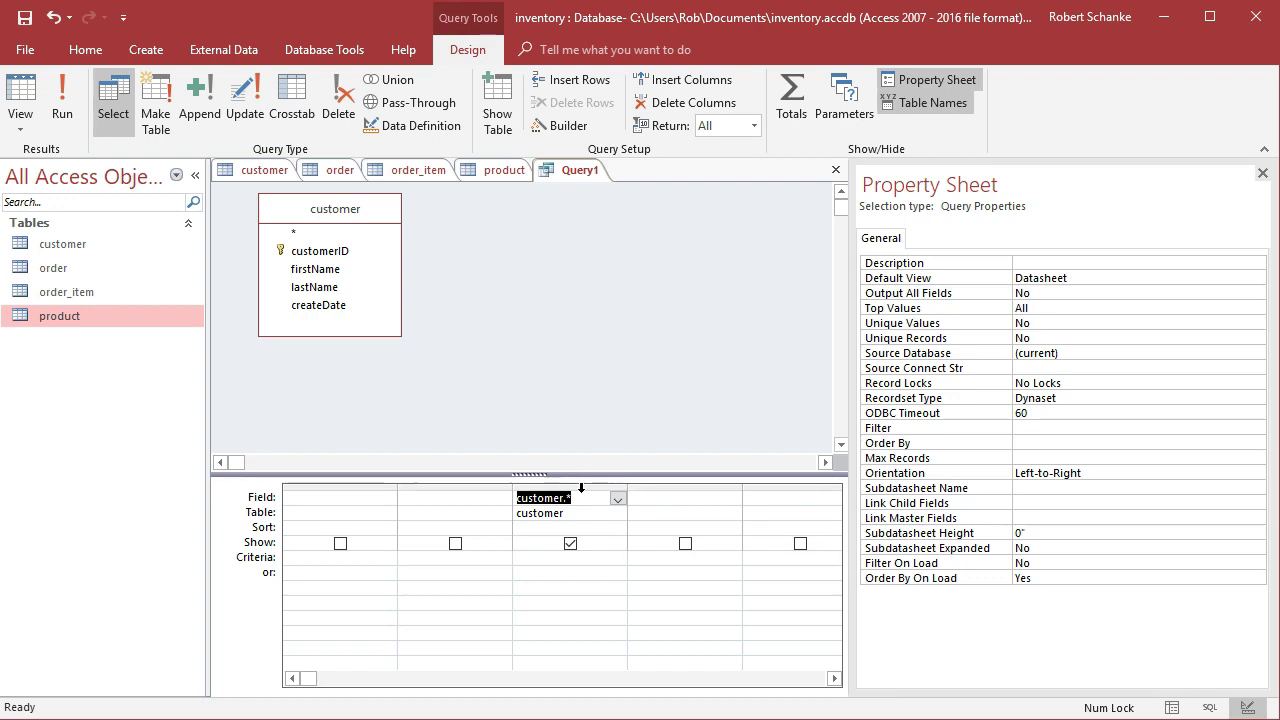
pyautogui.click(63, 112)
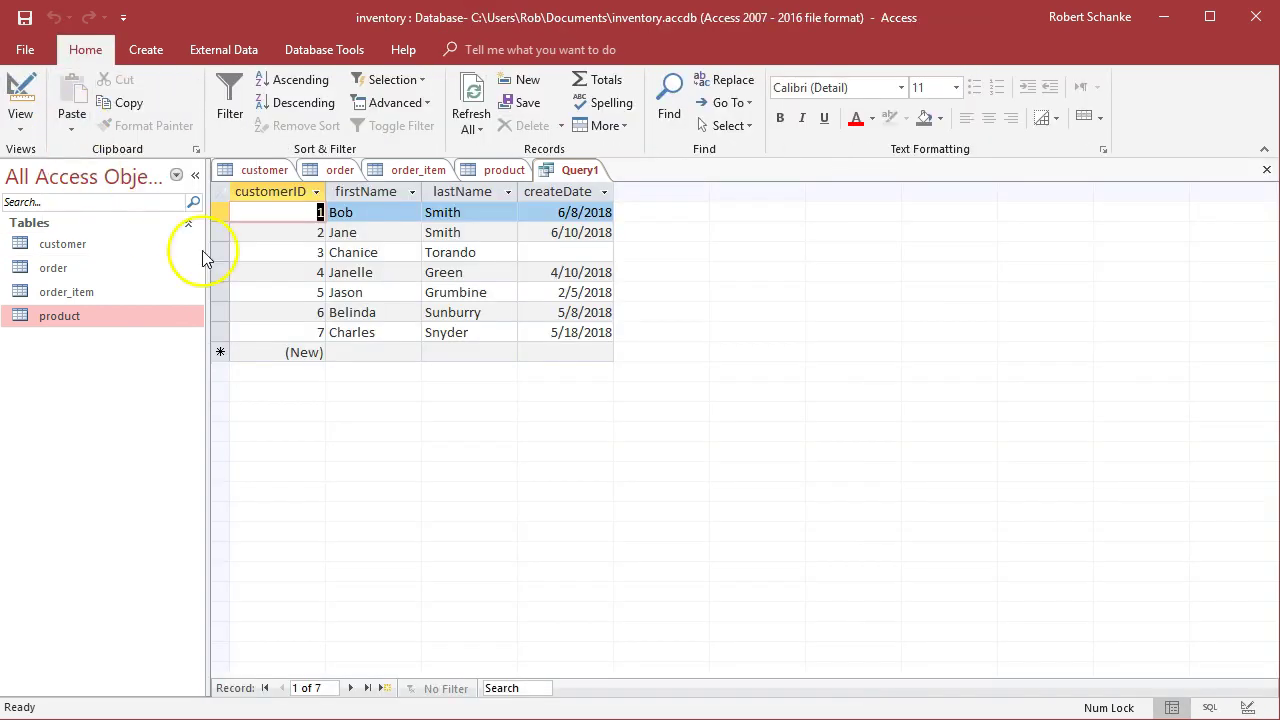
pyautogui.click(26, 132)
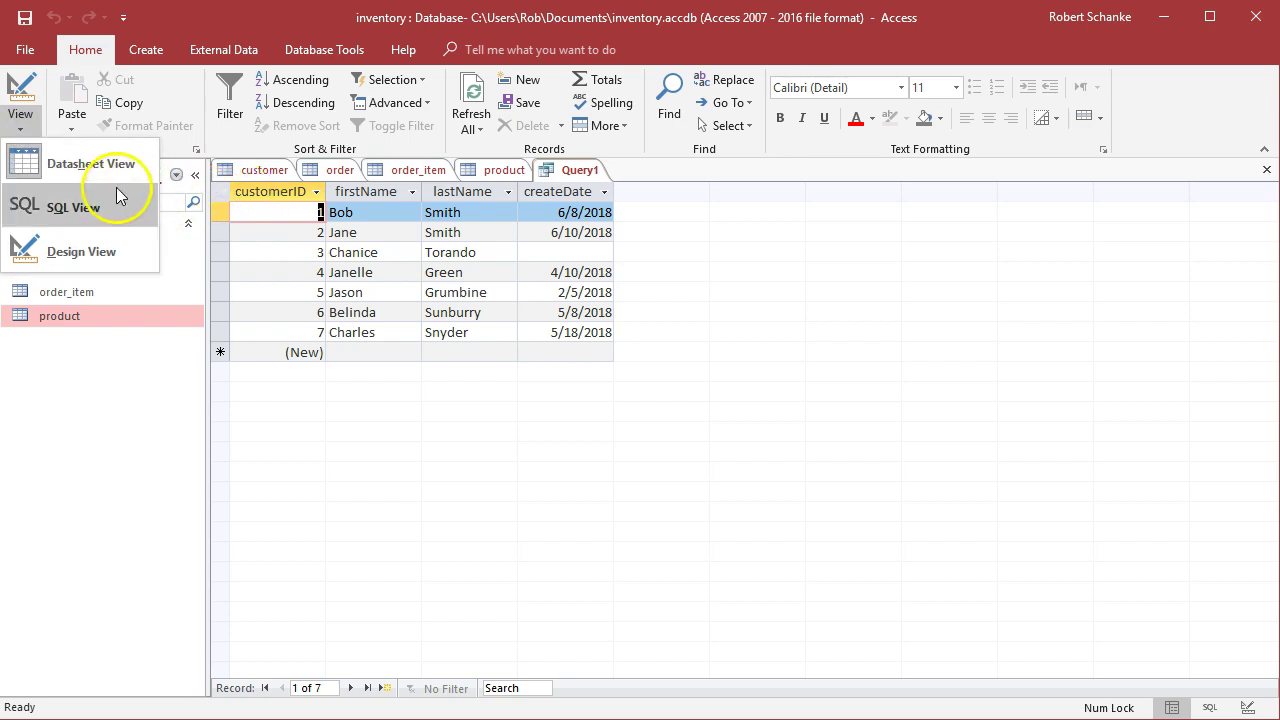
pyautogui.click(92, 251)
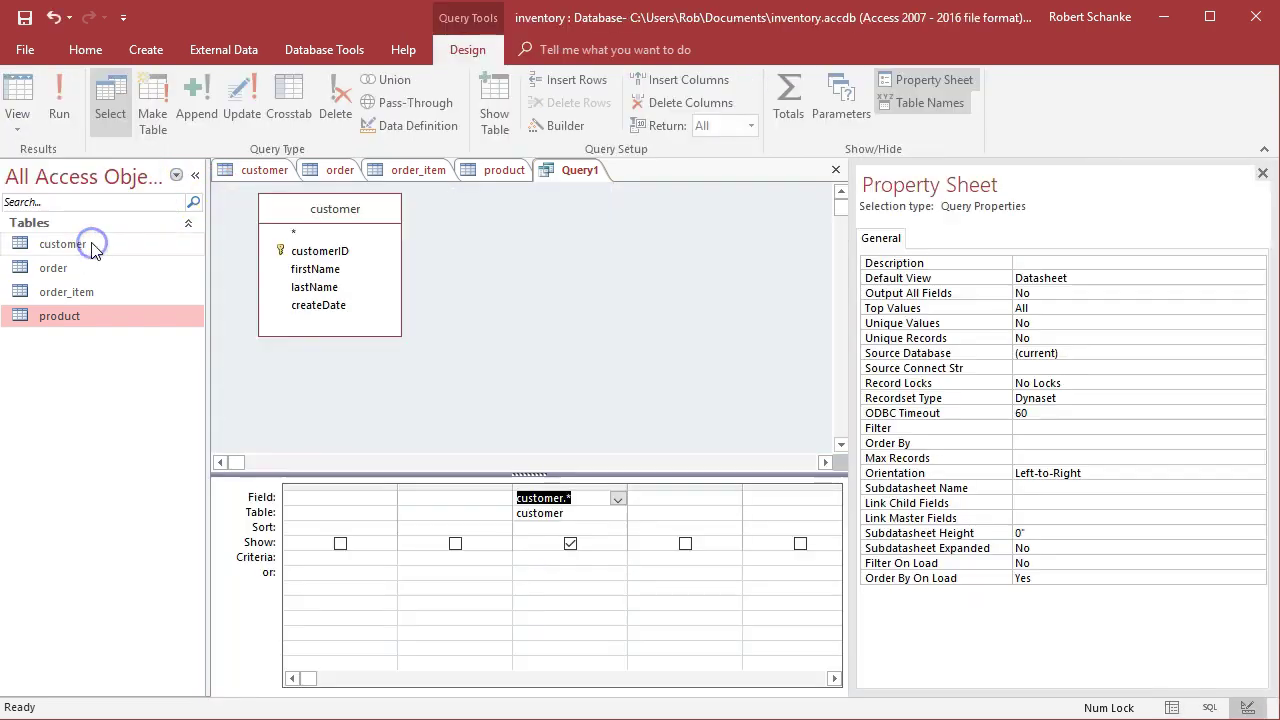
# Step: Move the customer.* column to the first position in the query grid and rerun the query, returning to design view
pyautogui.click(333, 505)
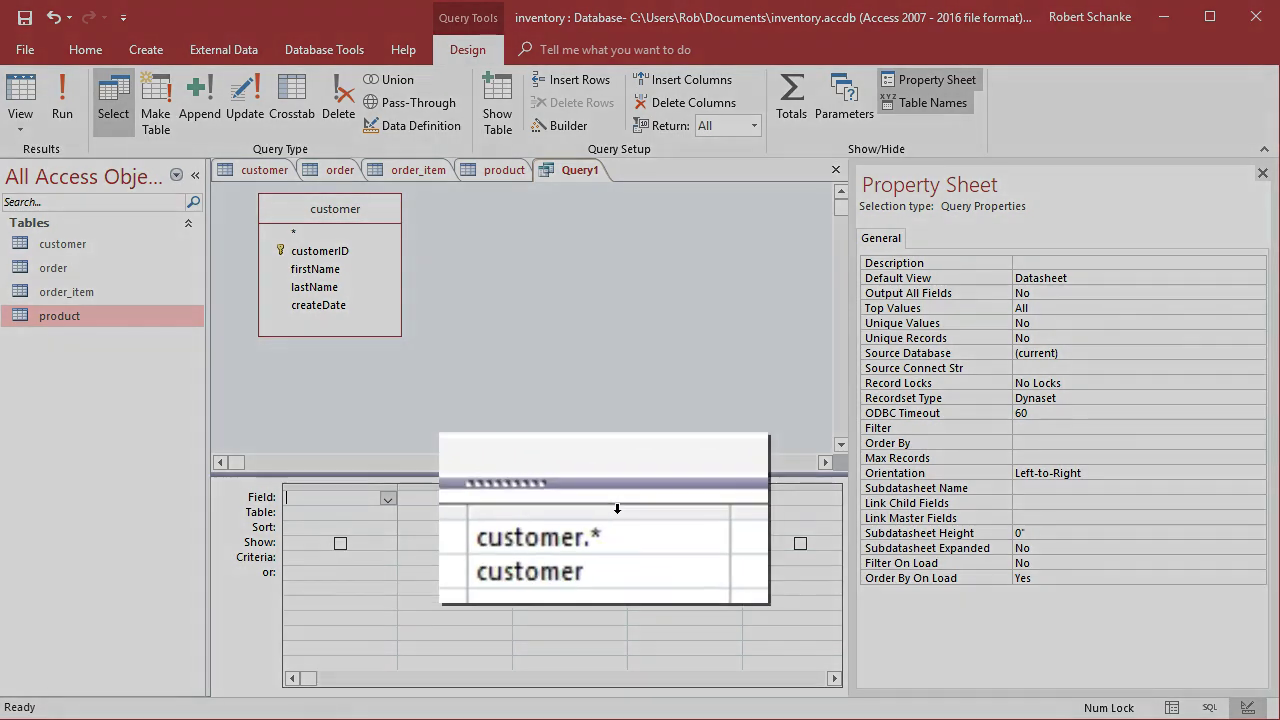
pyautogui.click(575, 485)
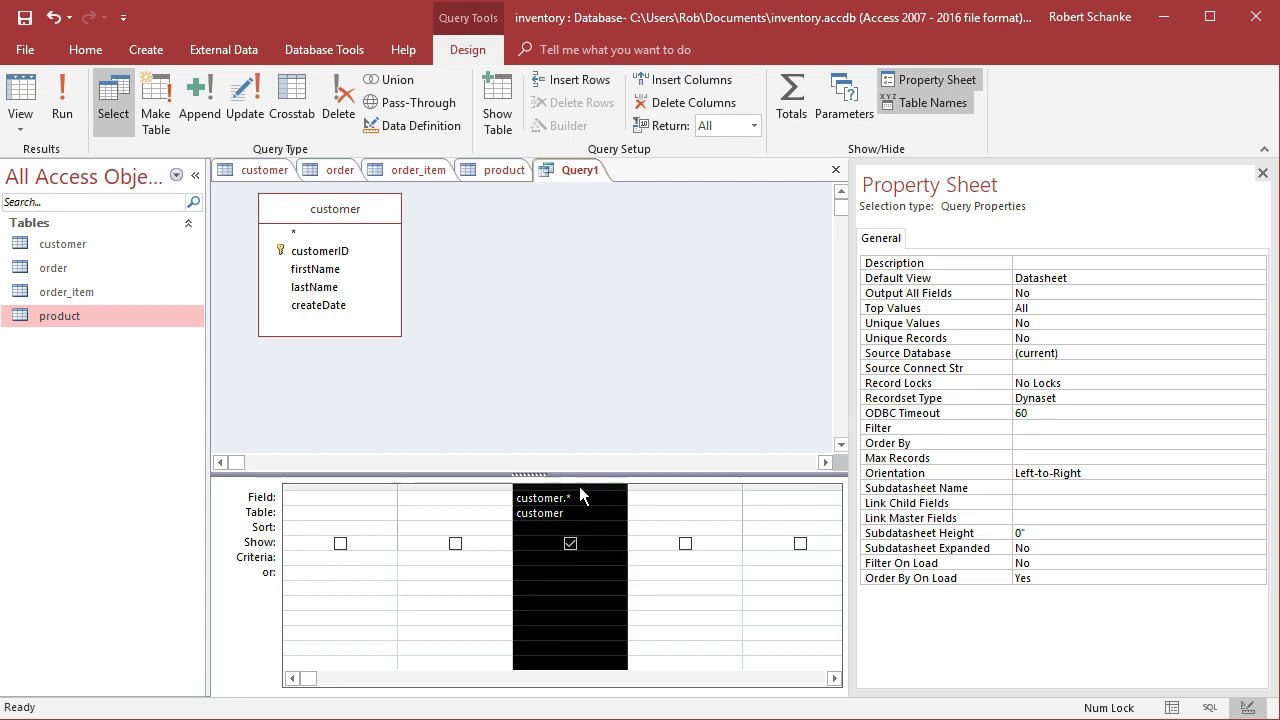
pyautogui.moveTo(579, 486); pyautogui.dragTo(338, 520)
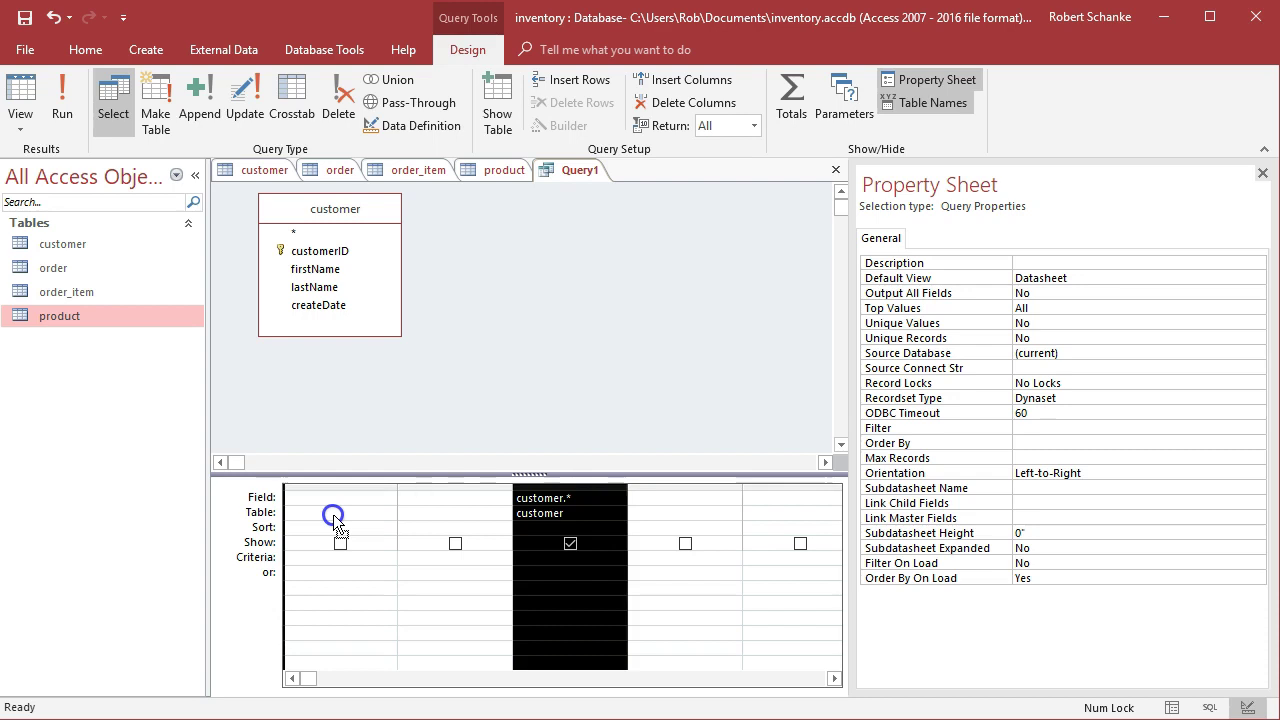
pyautogui.click(459, 514)
pyautogui.click(325, 497)
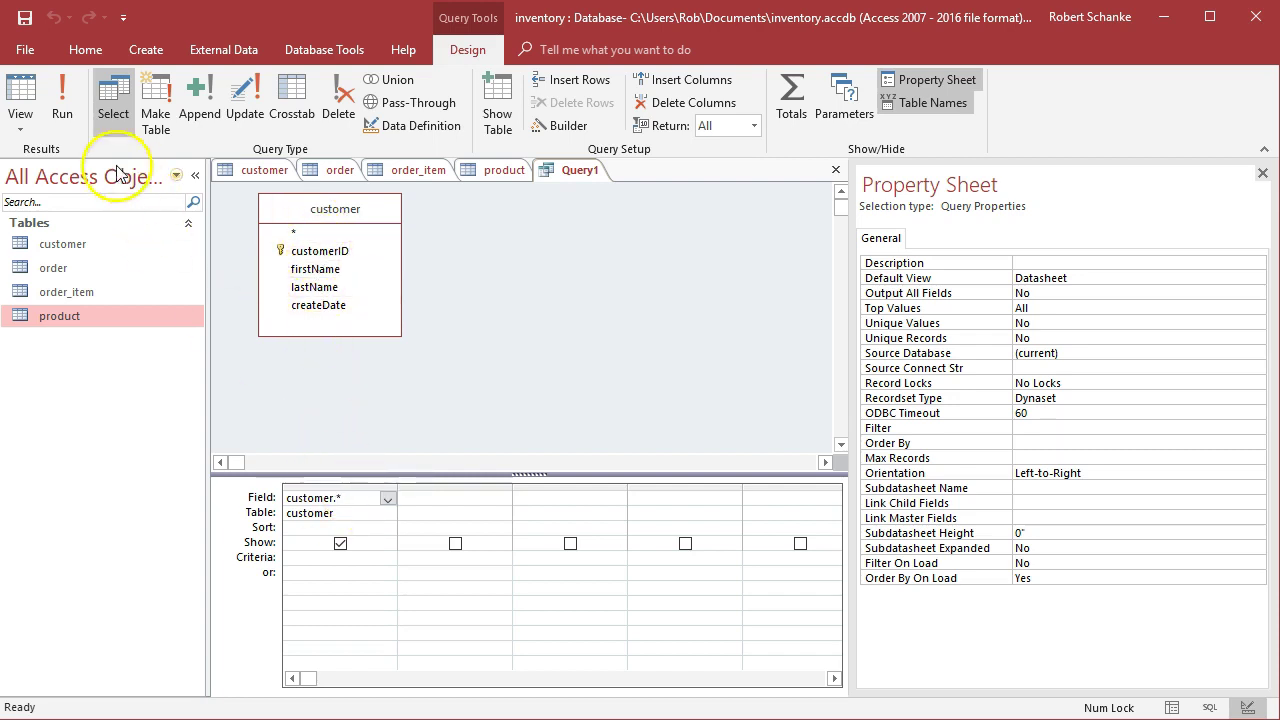
pyautogui.click(62, 100)
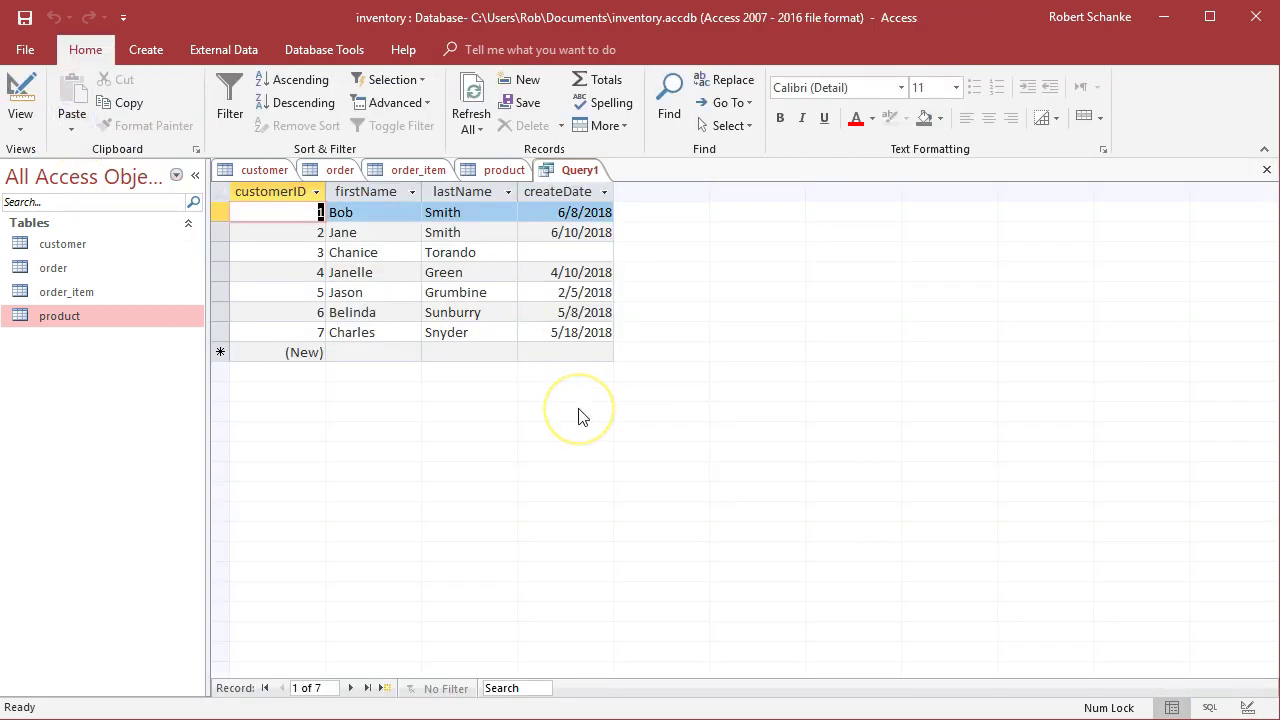
pyautogui.click(25, 132)
pyautogui.click(86, 252)
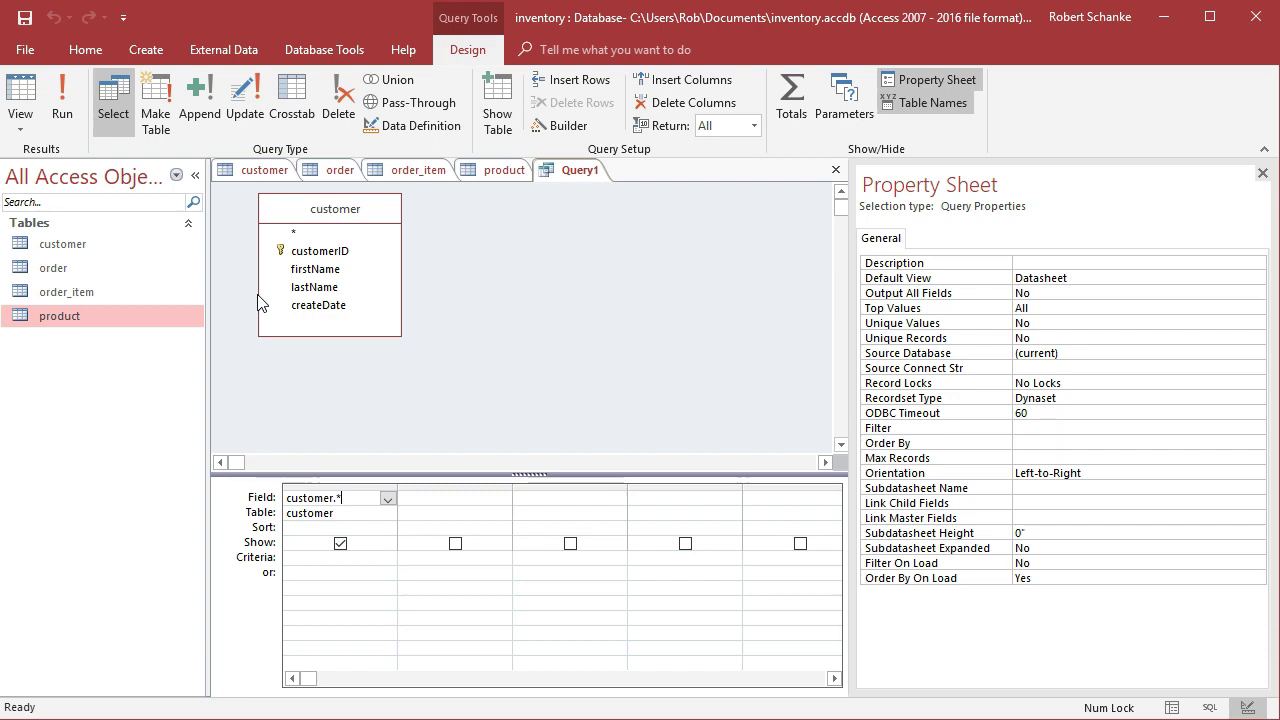
# Step: Delete the customer.* column from the query grid
pyautogui.click(351, 489)
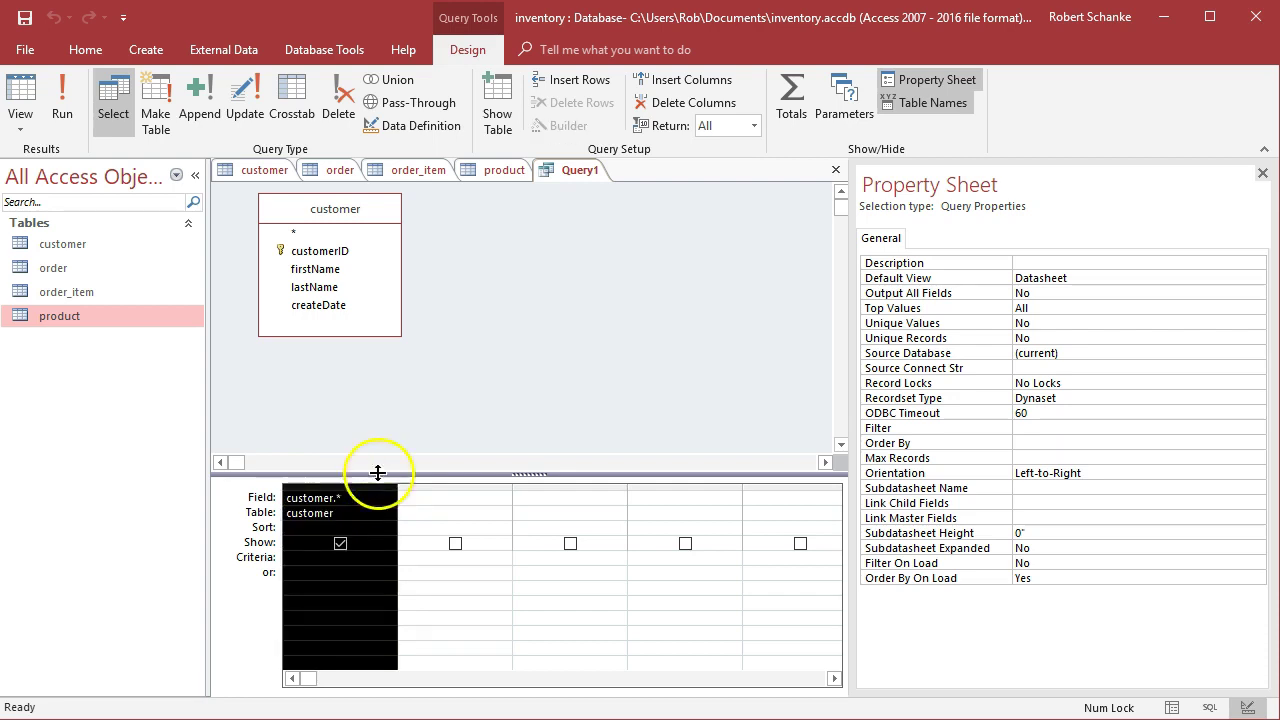
pyautogui.click(686, 106)
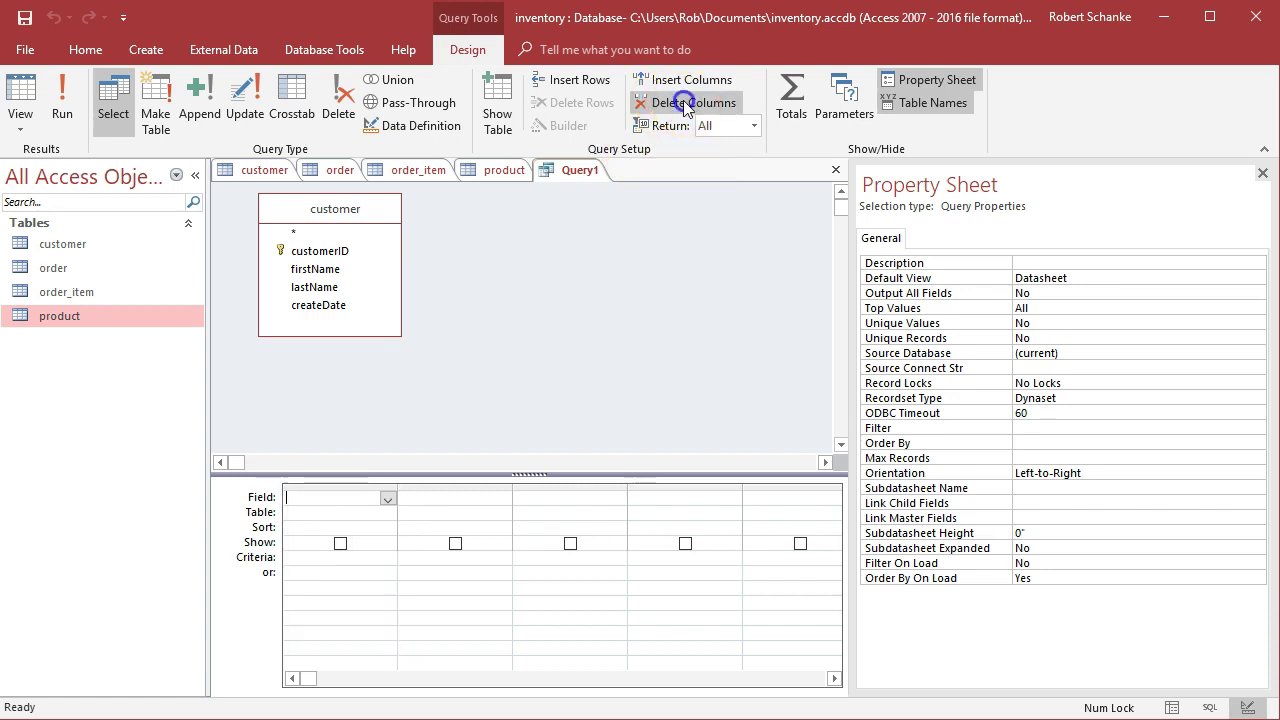
pyautogui.click(347, 490)
pyautogui.rightClick(347, 490)
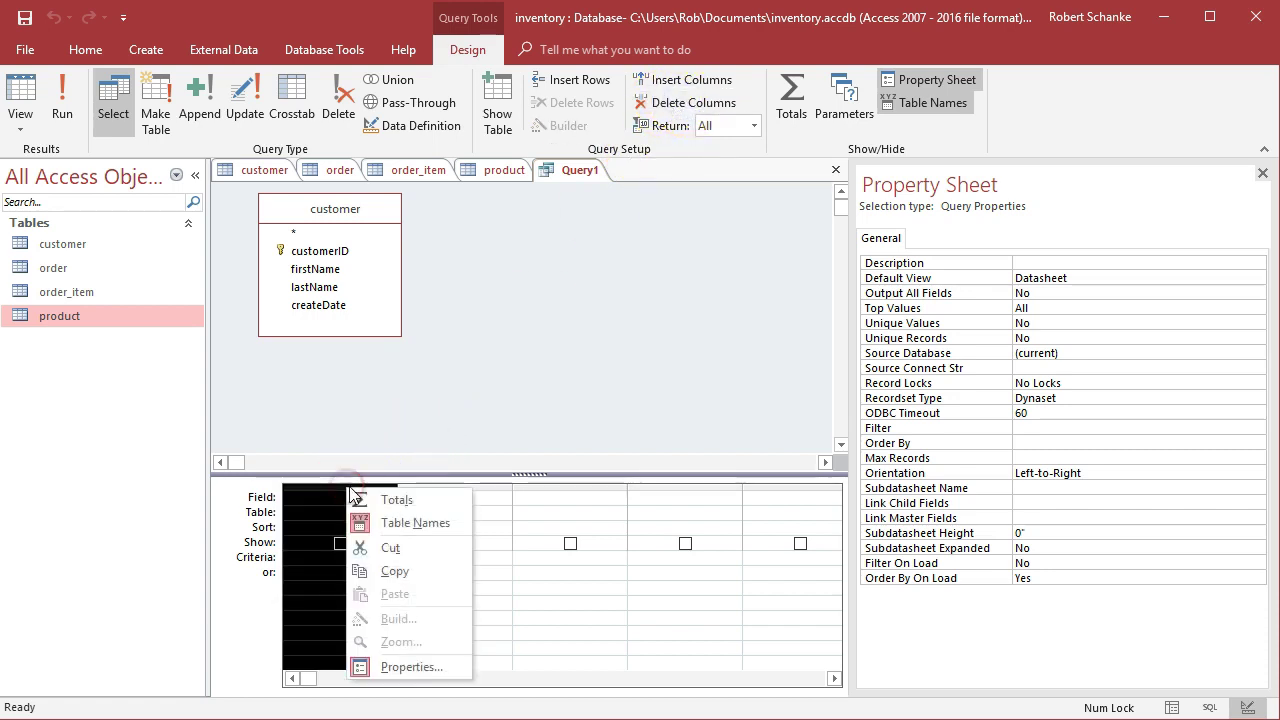
pyautogui.click(468, 425)
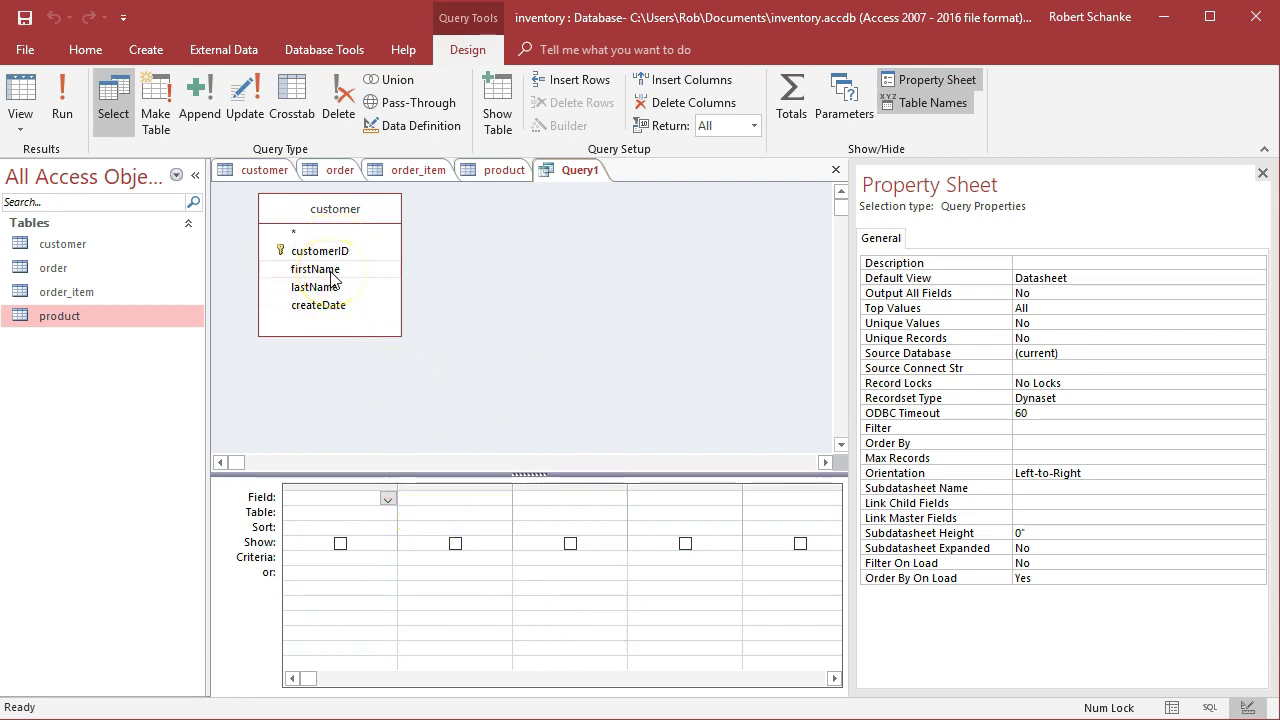
# Step: Add firstName and lastName to the first two query columns and run the query, returning to design view
pyautogui.moveTo(331, 272); pyautogui.dragTo(339, 498)
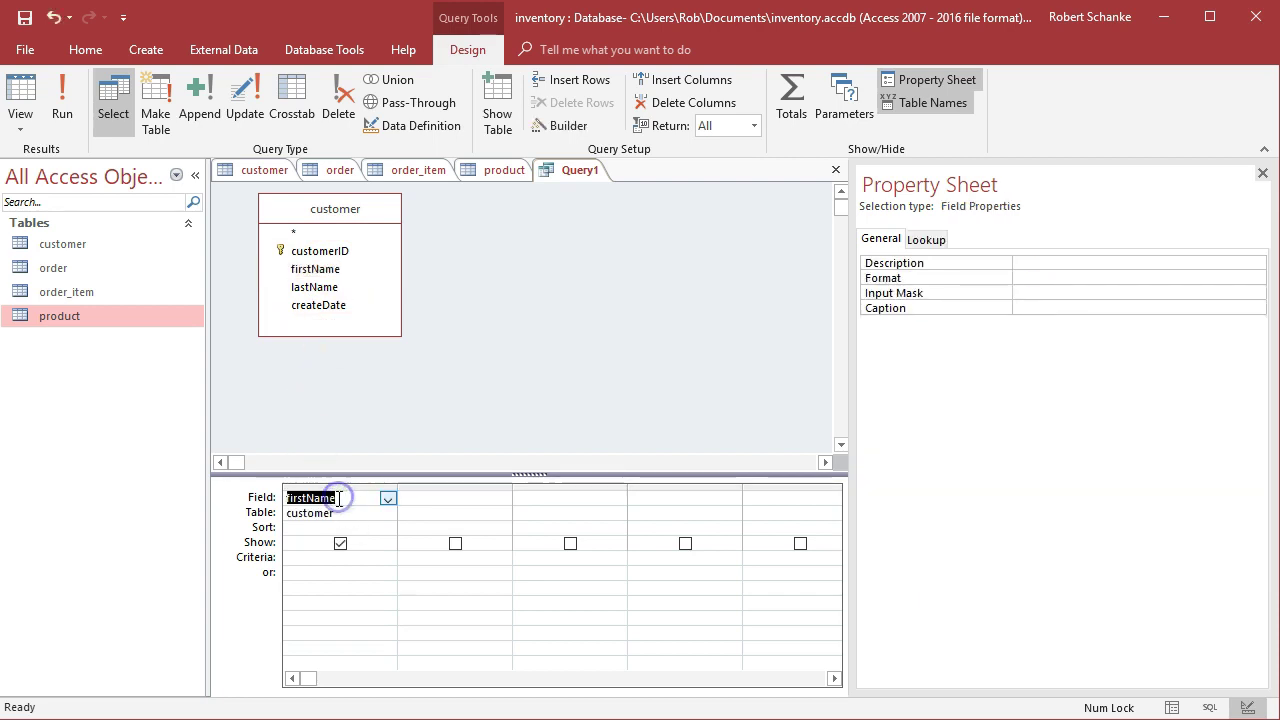
pyautogui.moveTo(315, 287); pyautogui.dragTo(466, 492)
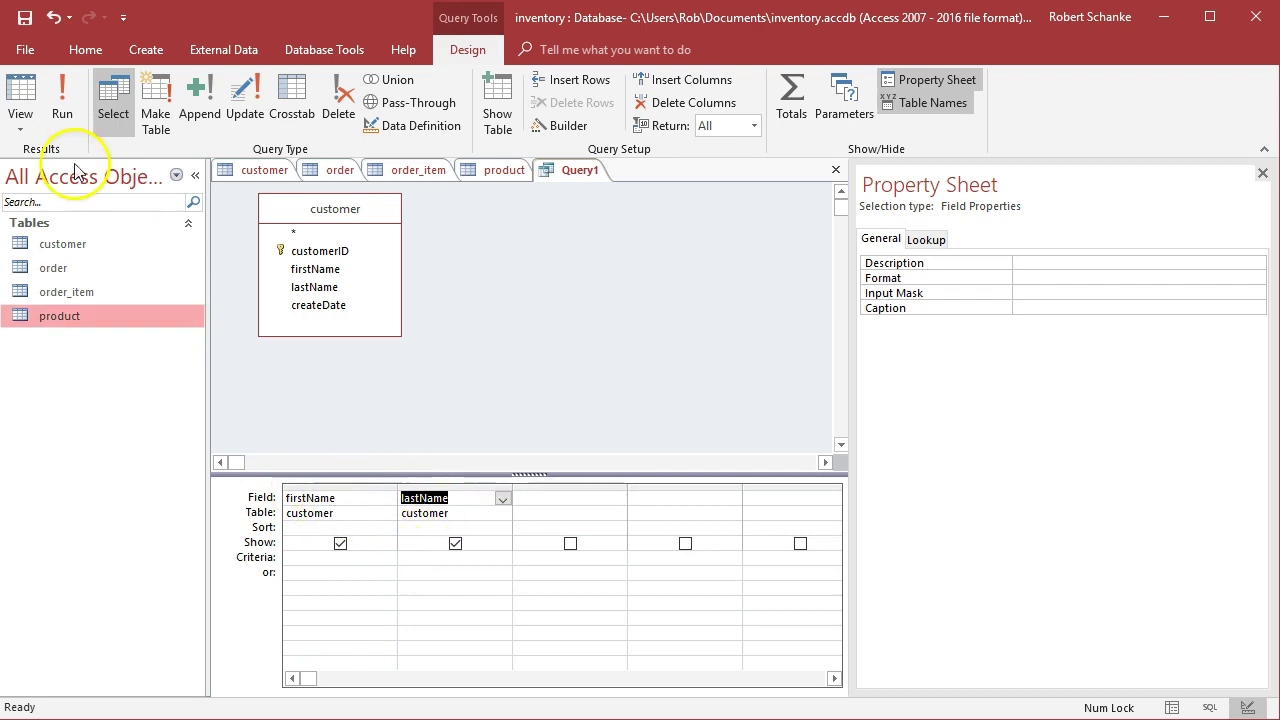
pyautogui.click(62, 118)
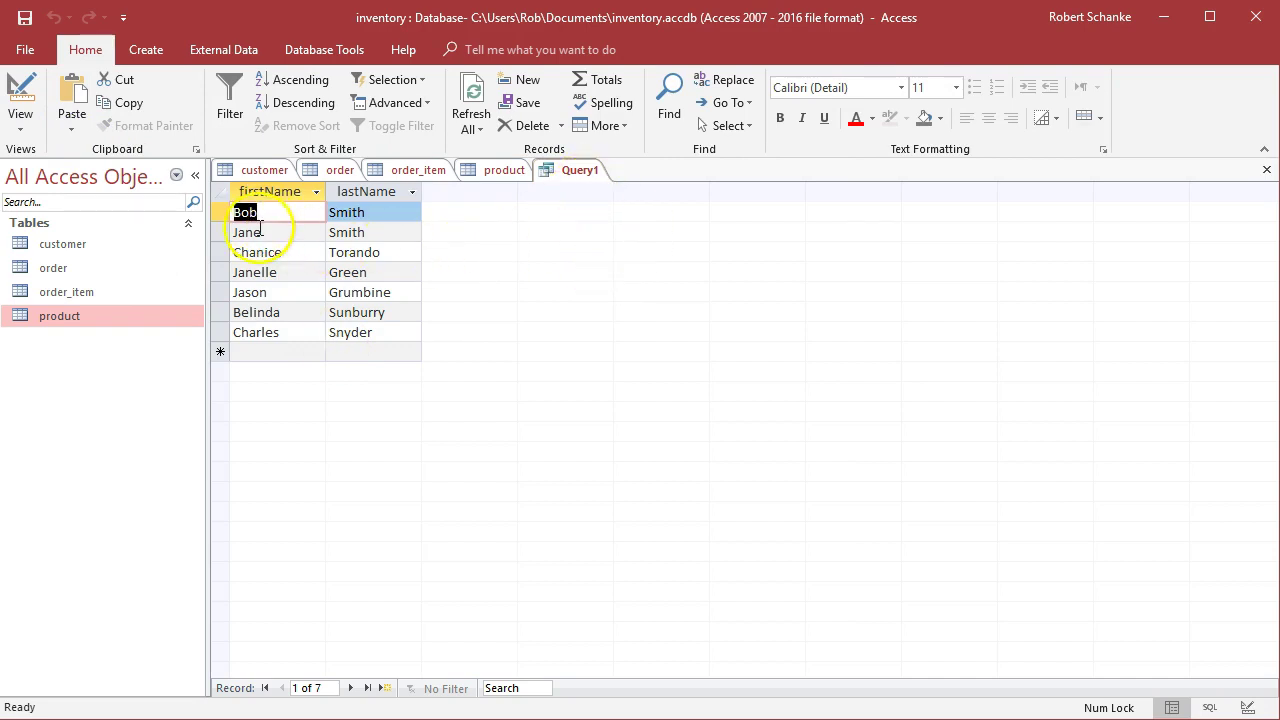
pyautogui.click(20, 122)
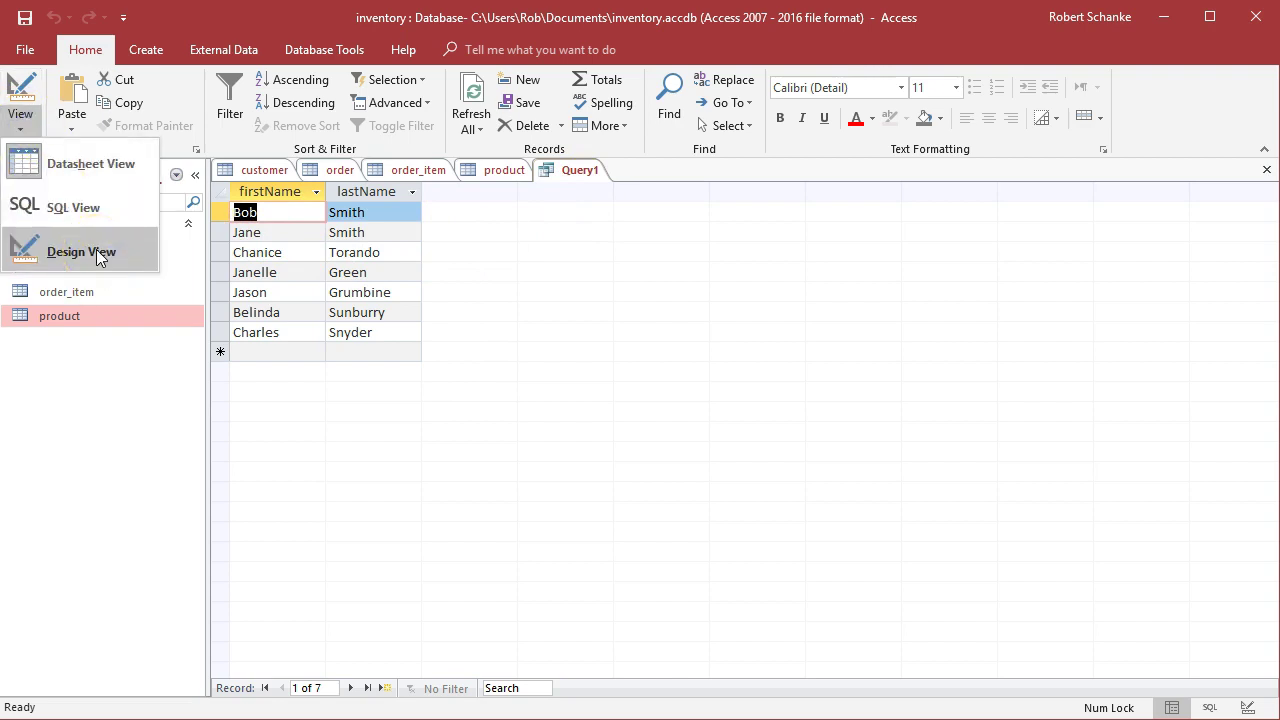
pyautogui.click(97, 255)
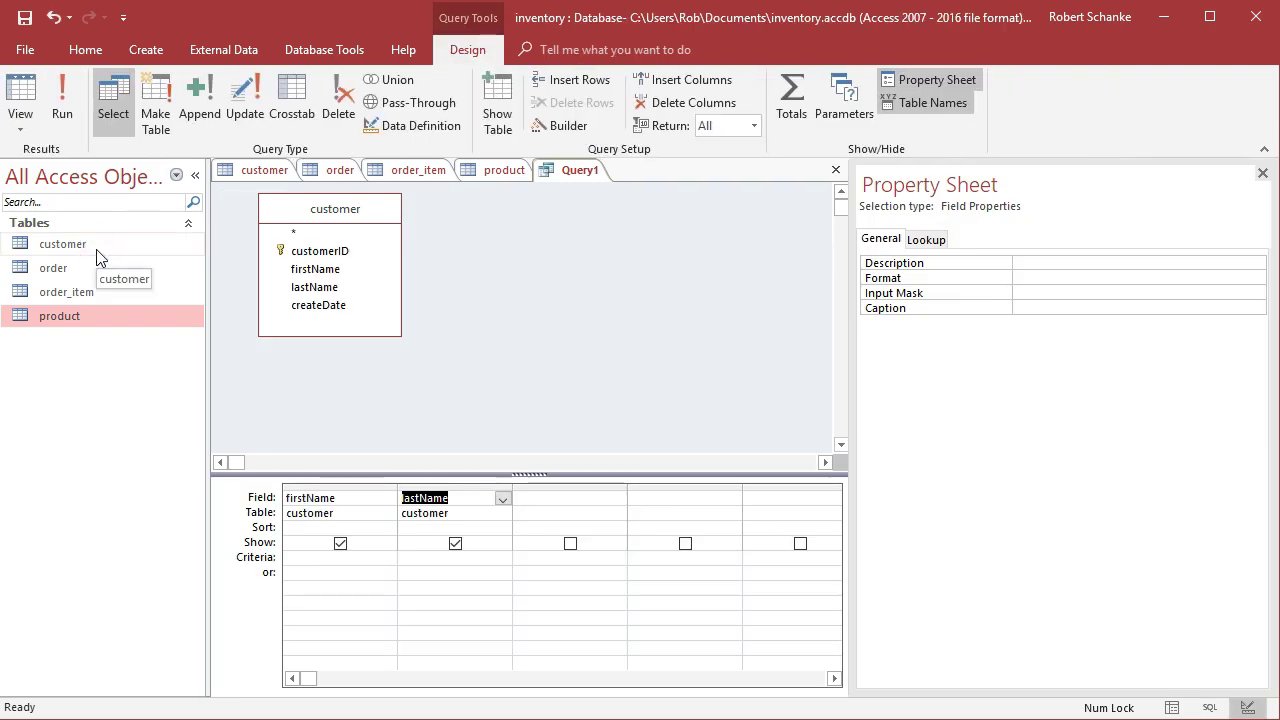
# Step: Sort the lastName column ascending and run the query, returning to design view
pyautogui.press('Down')
pyautogui.press('Down')
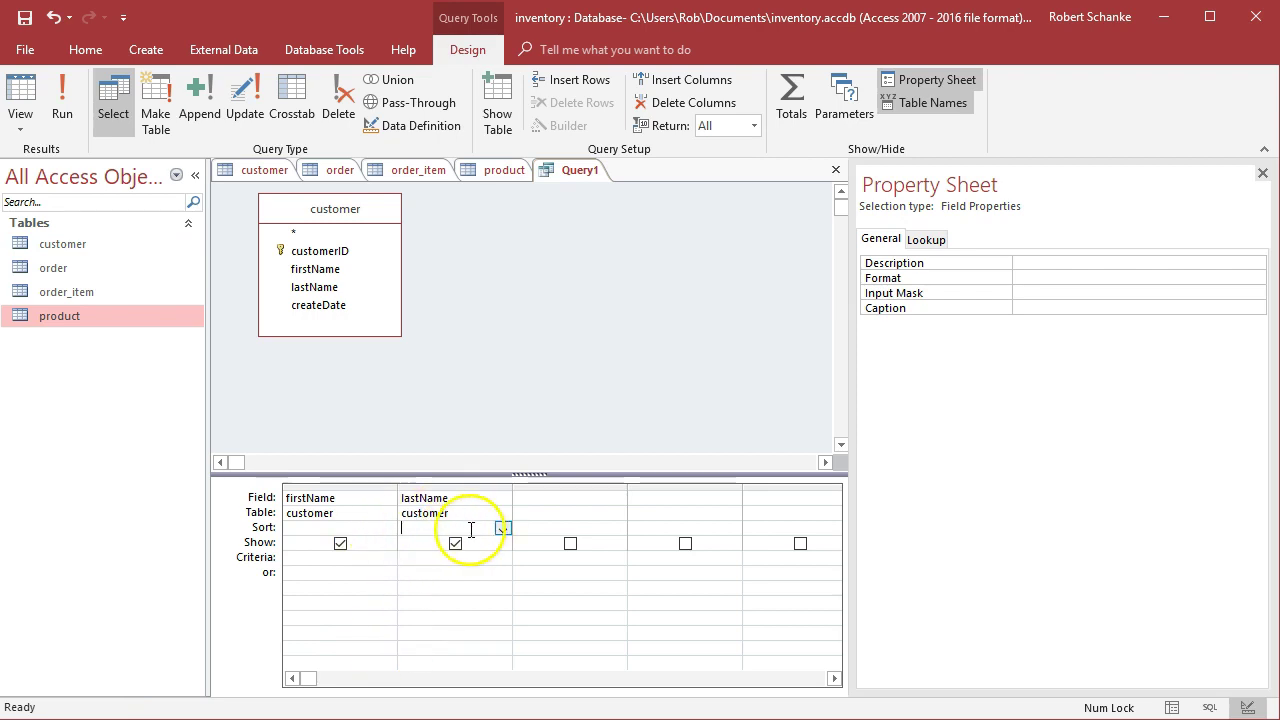
pyautogui.click(504, 528)
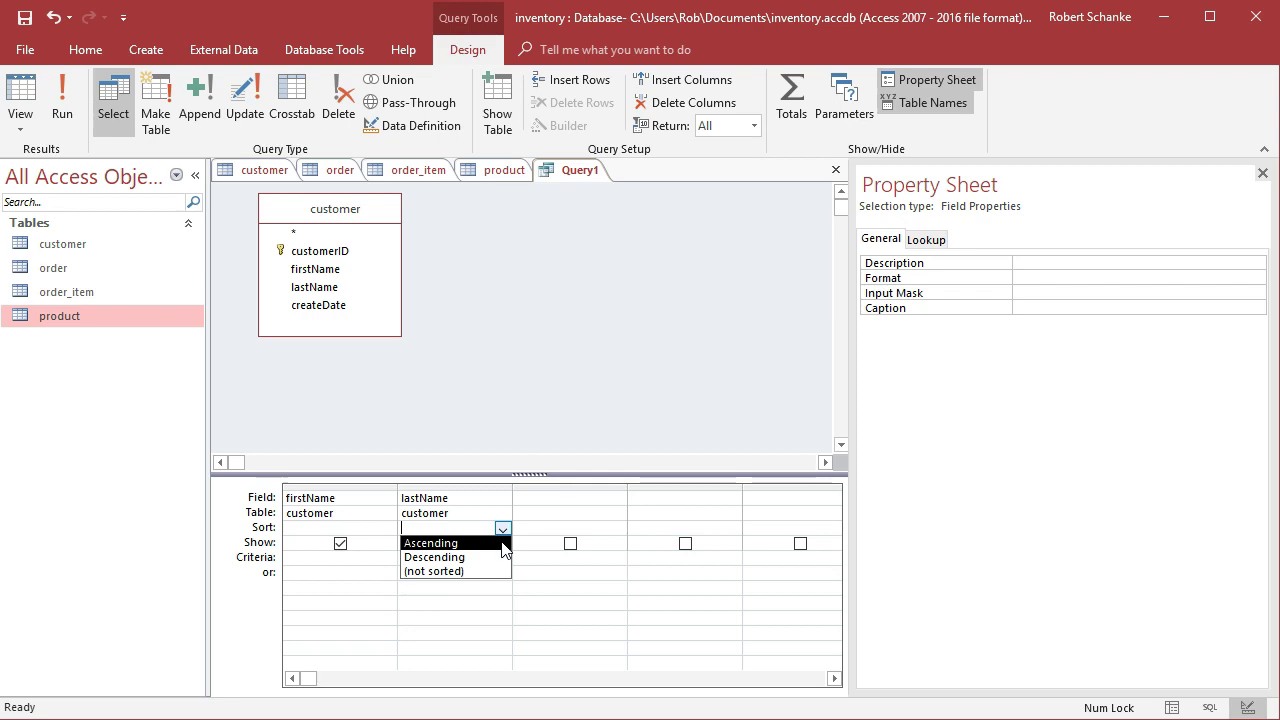
pyautogui.click(458, 543)
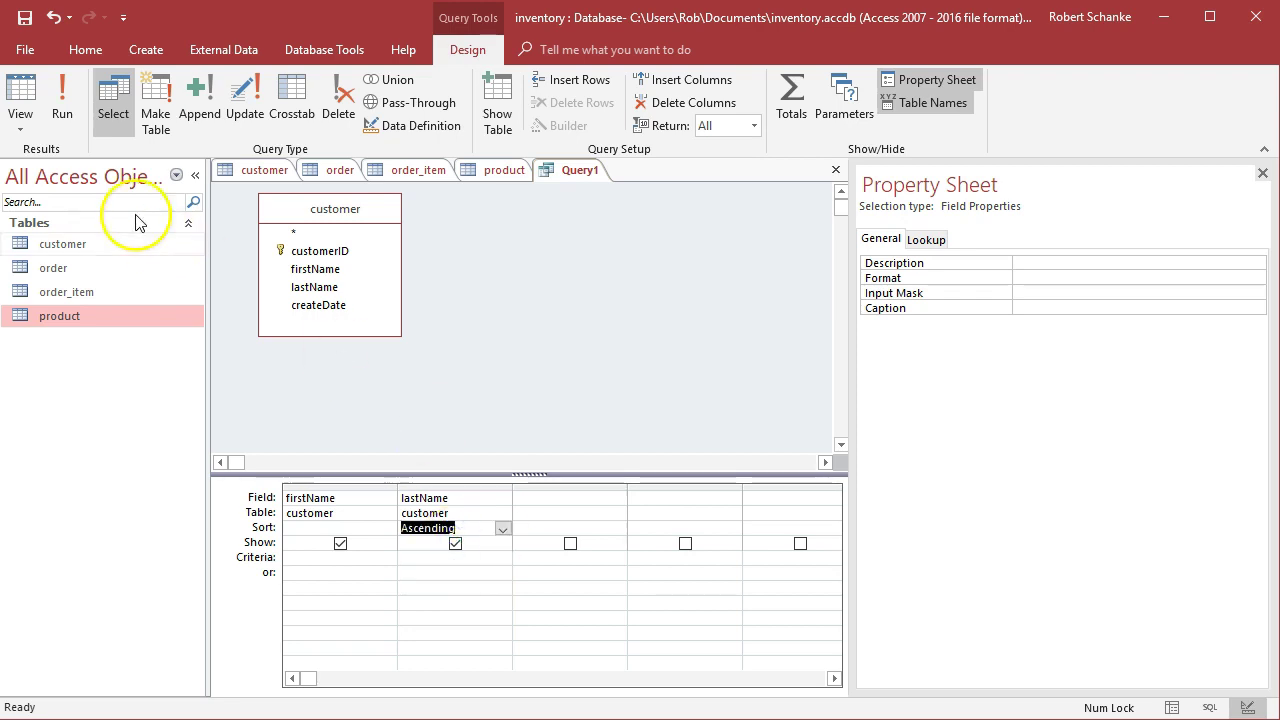
pyautogui.click(75, 117)
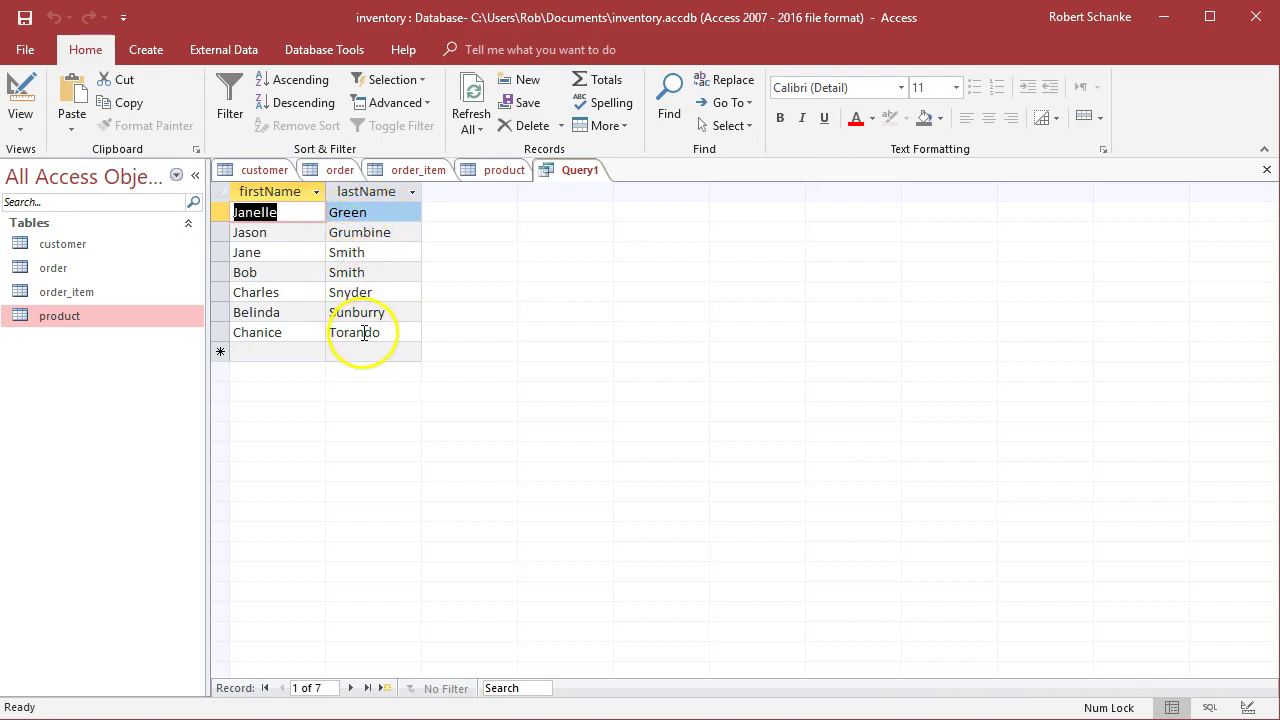
pyautogui.click(20, 128)
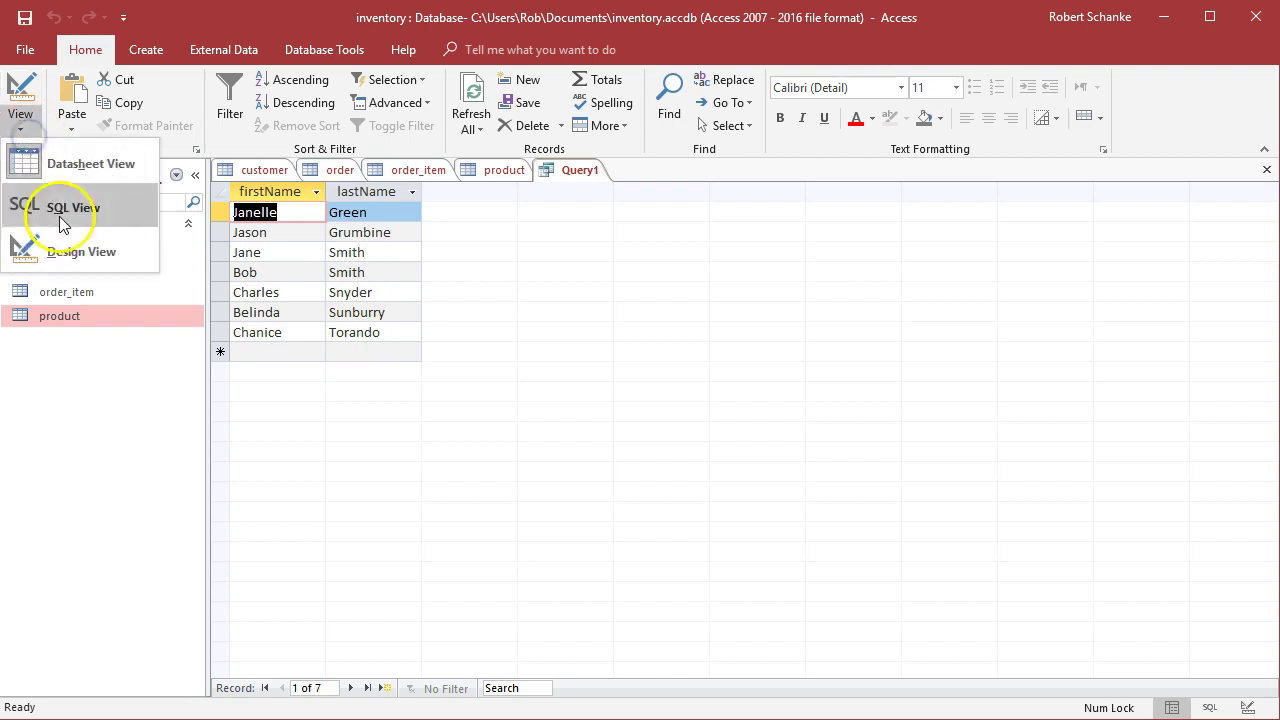
pyautogui.click(60, 251)
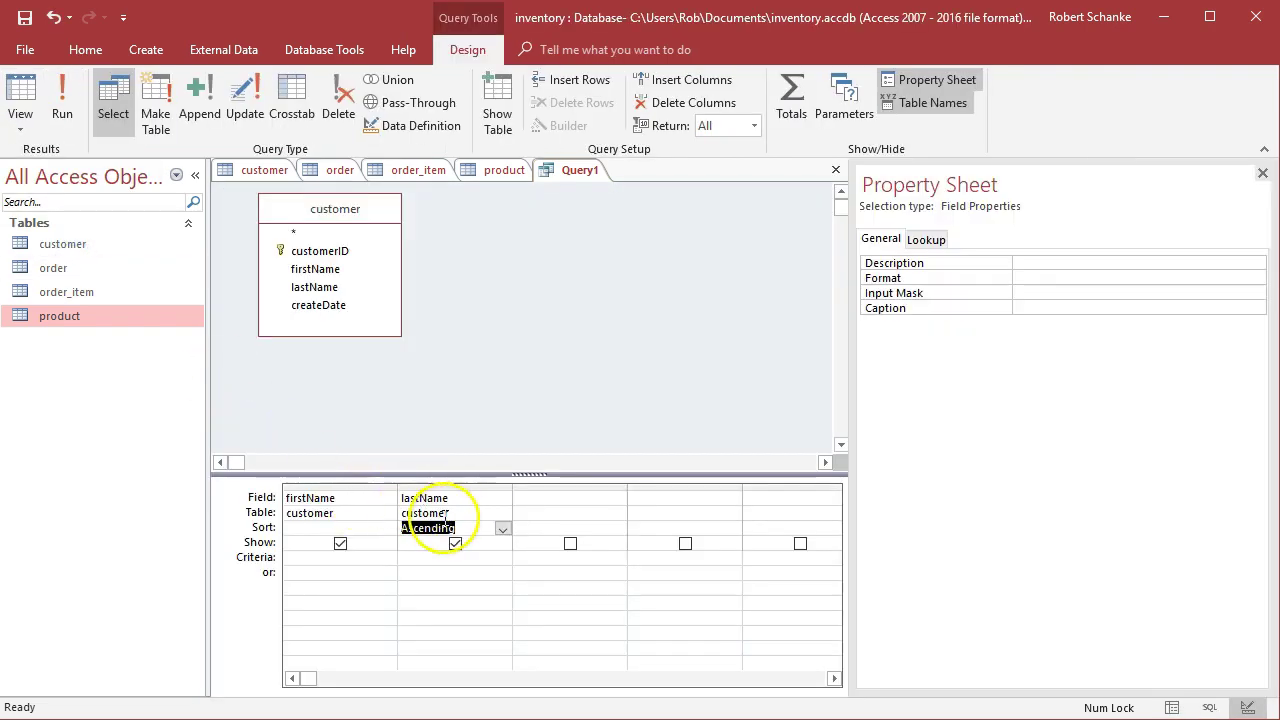
# Step: Set lastName to not sorted and firstName to Descending, and run the query, returning to design view
pyautogui.click(503, 529)
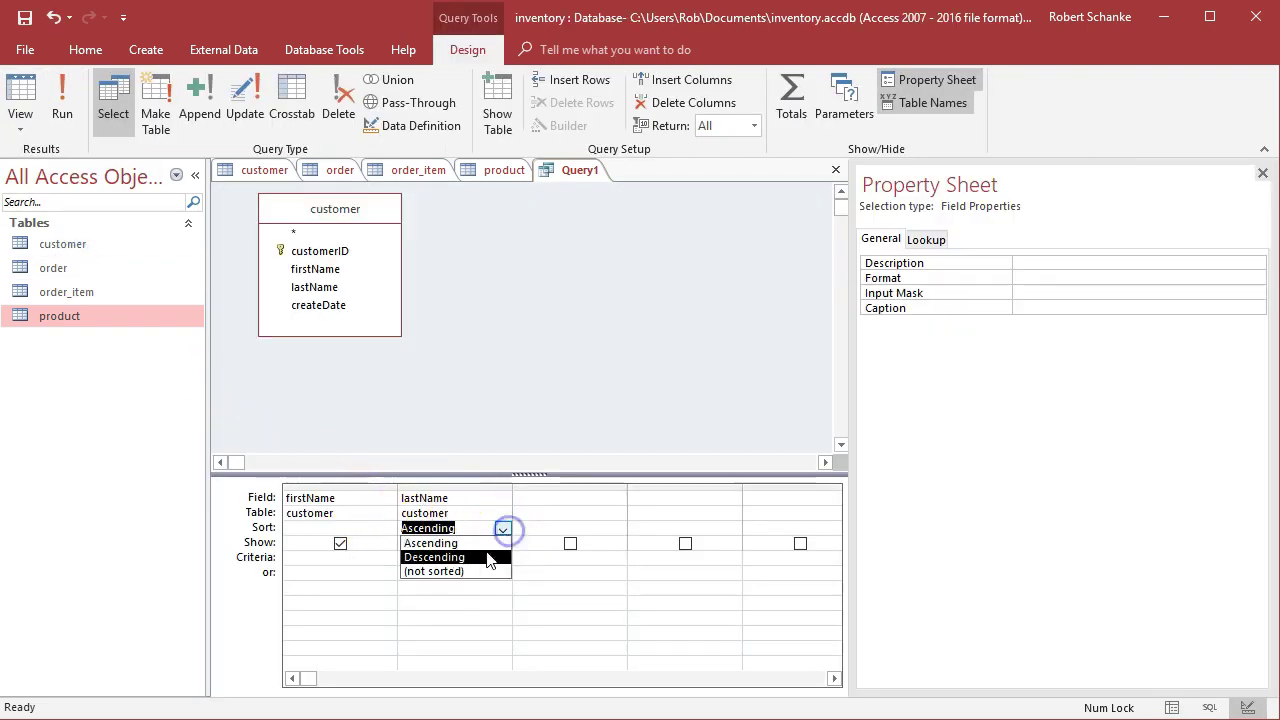
pyautogui.click(477, 571)
pyautogui.click(351, 529)
pyautogui.click(387, 529)
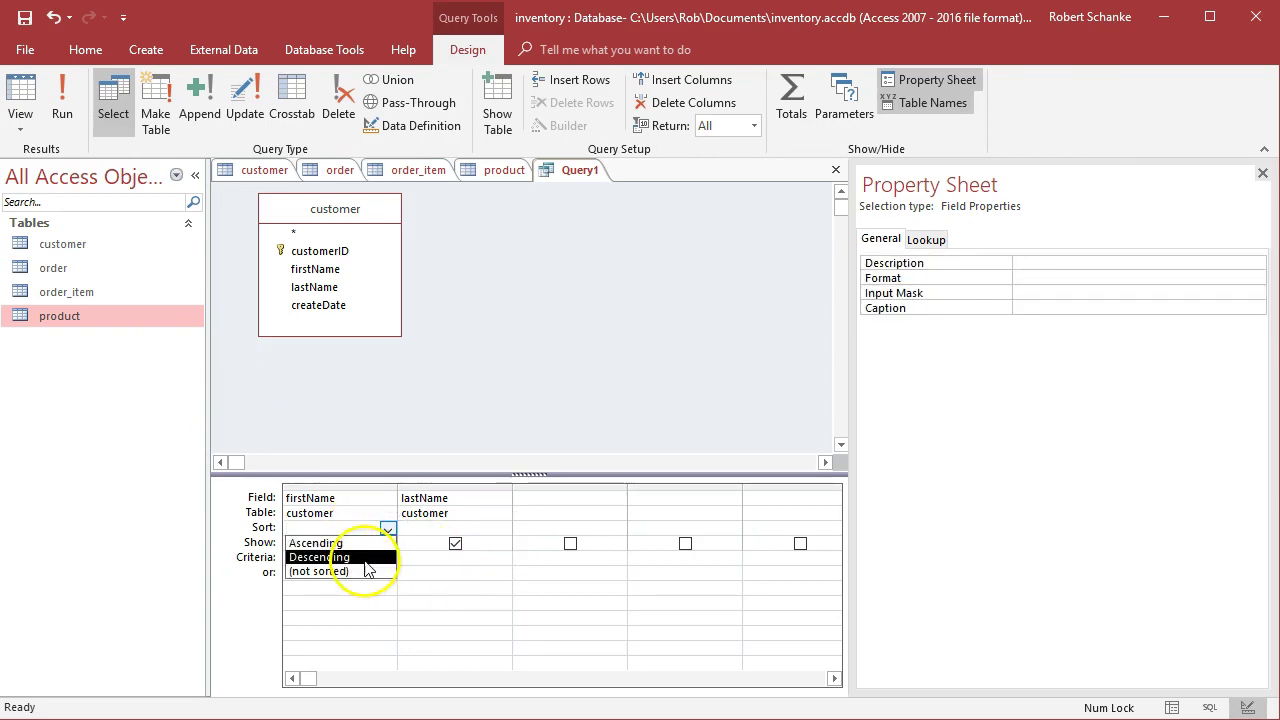
pyautogui.click(366, 557)
pyautogui.click(57, 90)
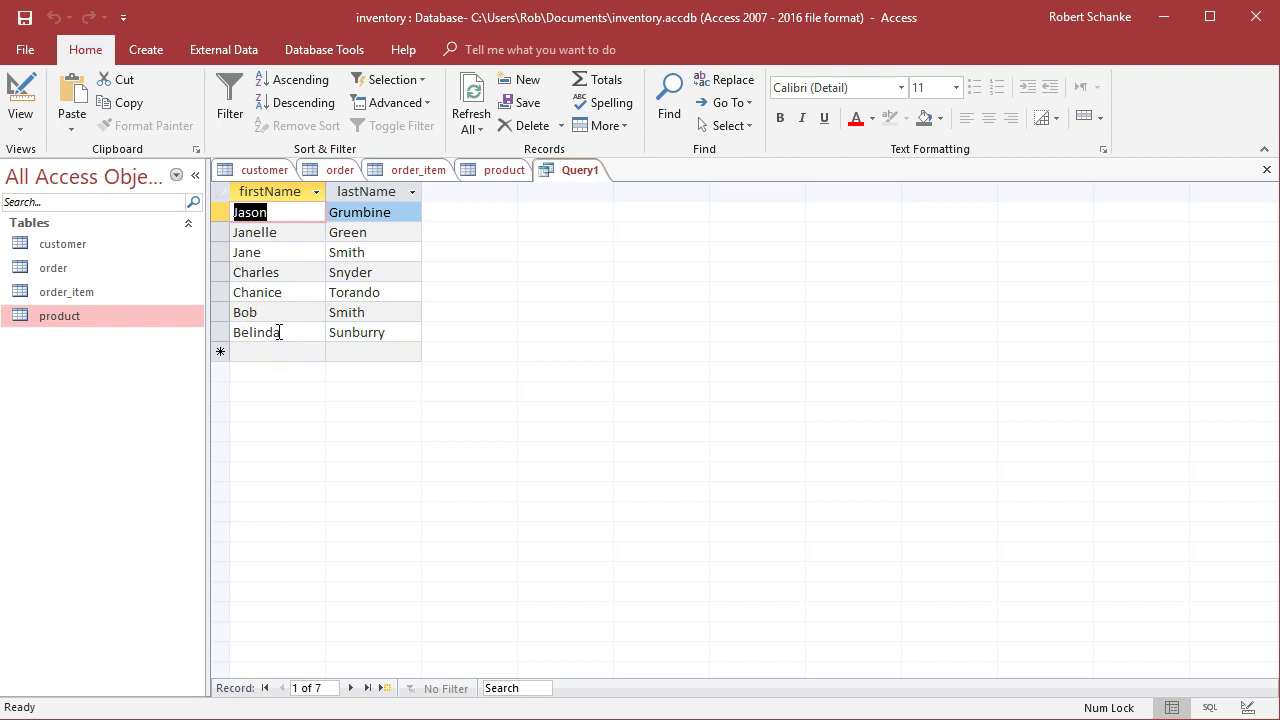
pyautogui.click(30, 138)
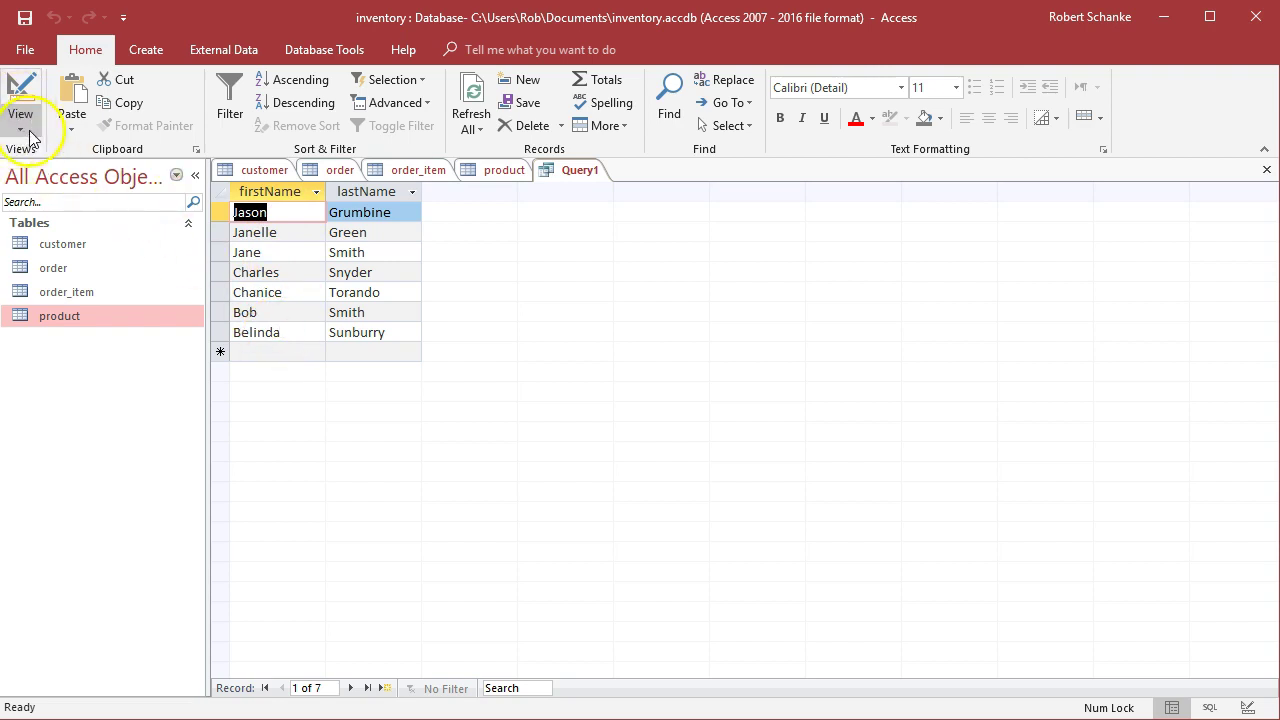
pyautogui.click(44, 240)
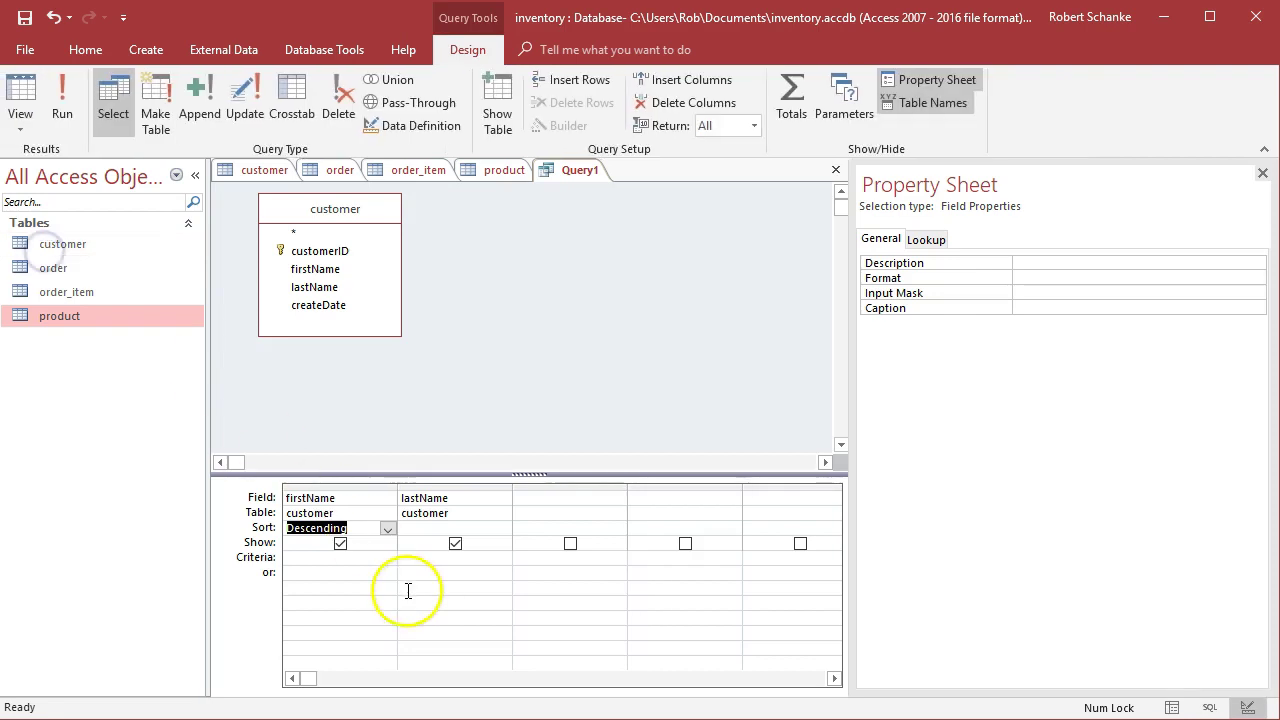
# Step: Add an Ascending sort on lastName as the second sort level and run the query, returning to design view
pyautogui.click(443, 528)
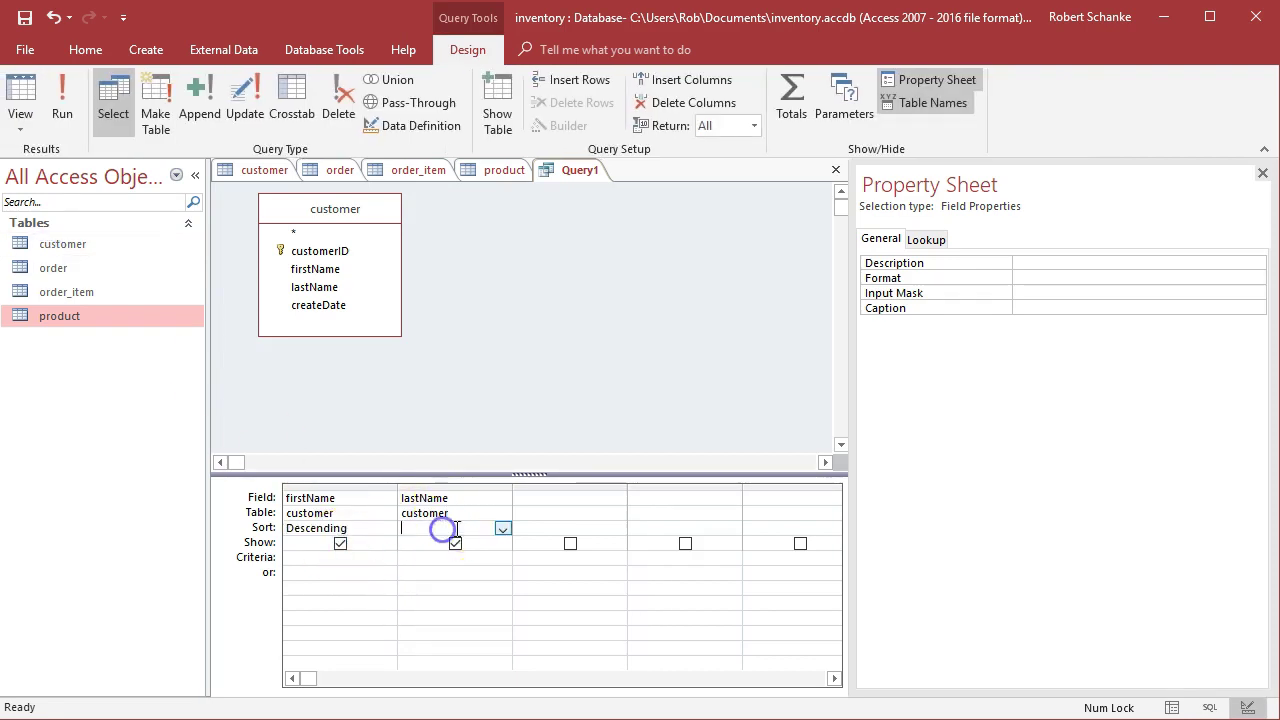
pyautogui.click(502, 528)
pyautogui.click(482, 541)
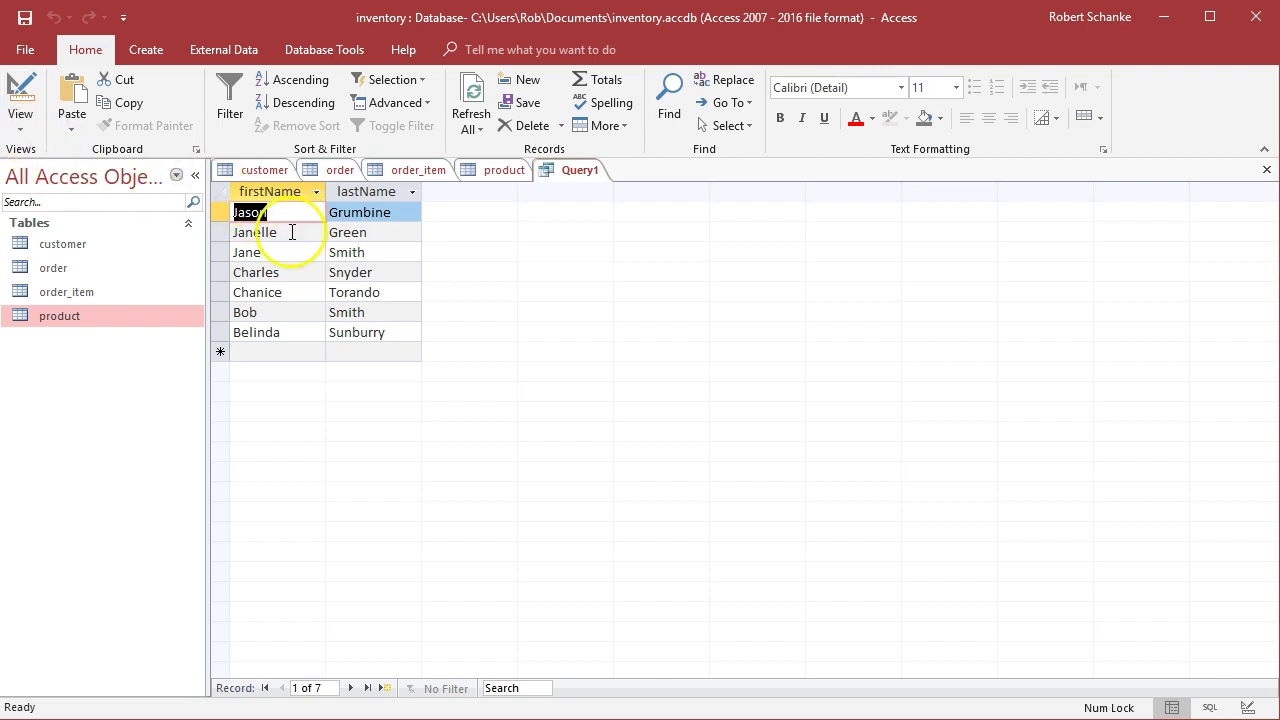
pyautogui.click(371, 252)
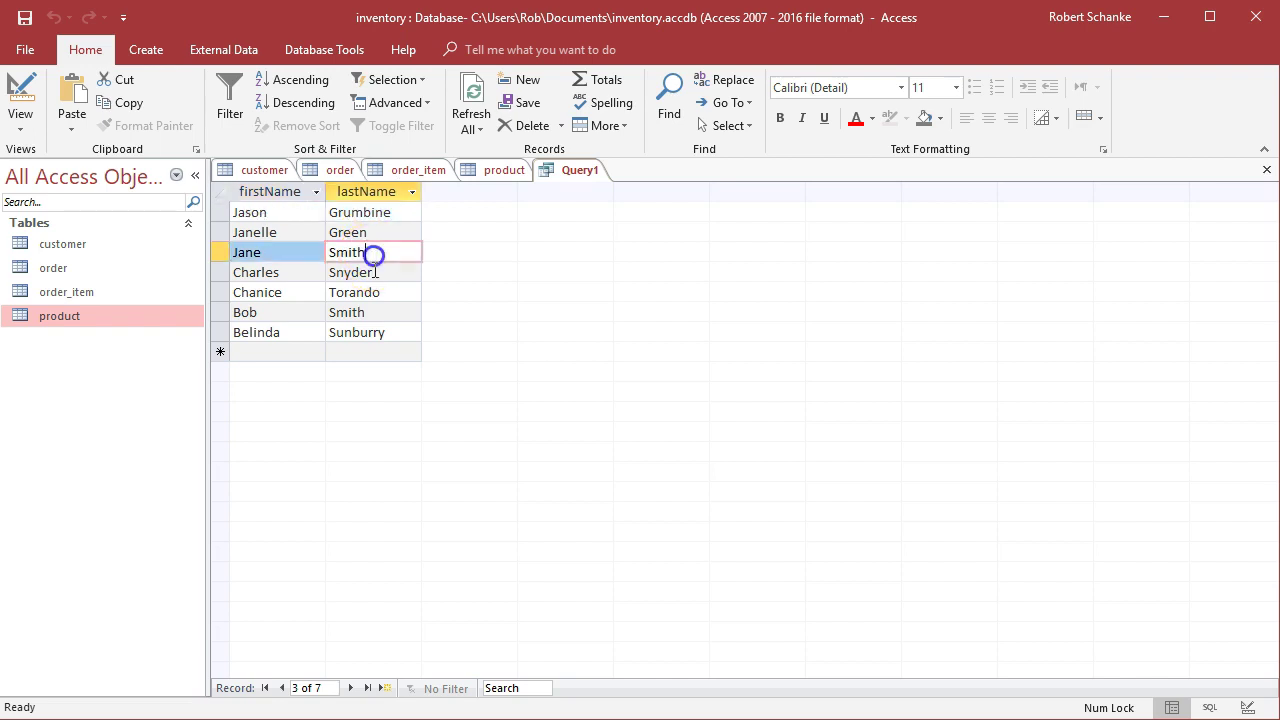
pyautogui.click(25, 126)
pyautogui.click(60, 250)
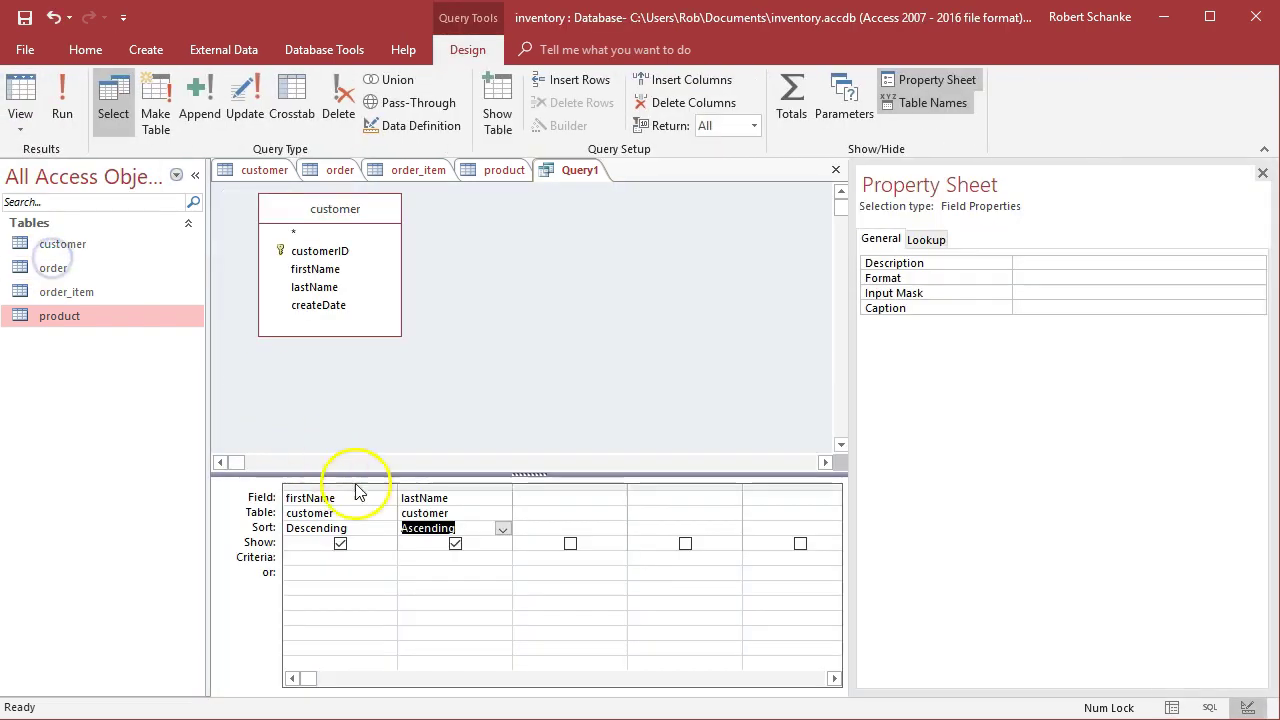
# Step: Set both the firstName and lastName columns of the query grid to not sorted
pyautogui.click(385, 529)
pyautogui.click(385, 529)
pyautogui.click(385, 529)
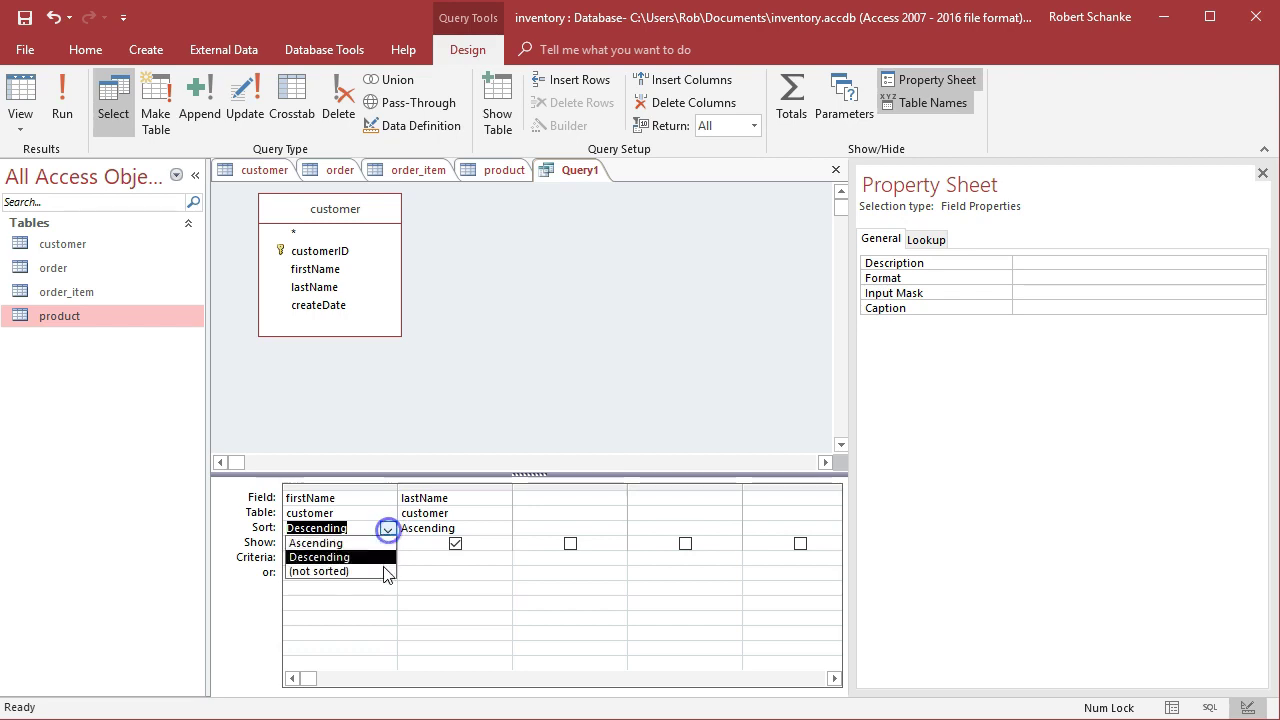
pyautogui.click(380, 572)
pyautogui.click(489, 531)
pyautogui.click(503, 528)
pyautogui.click(492, 570)
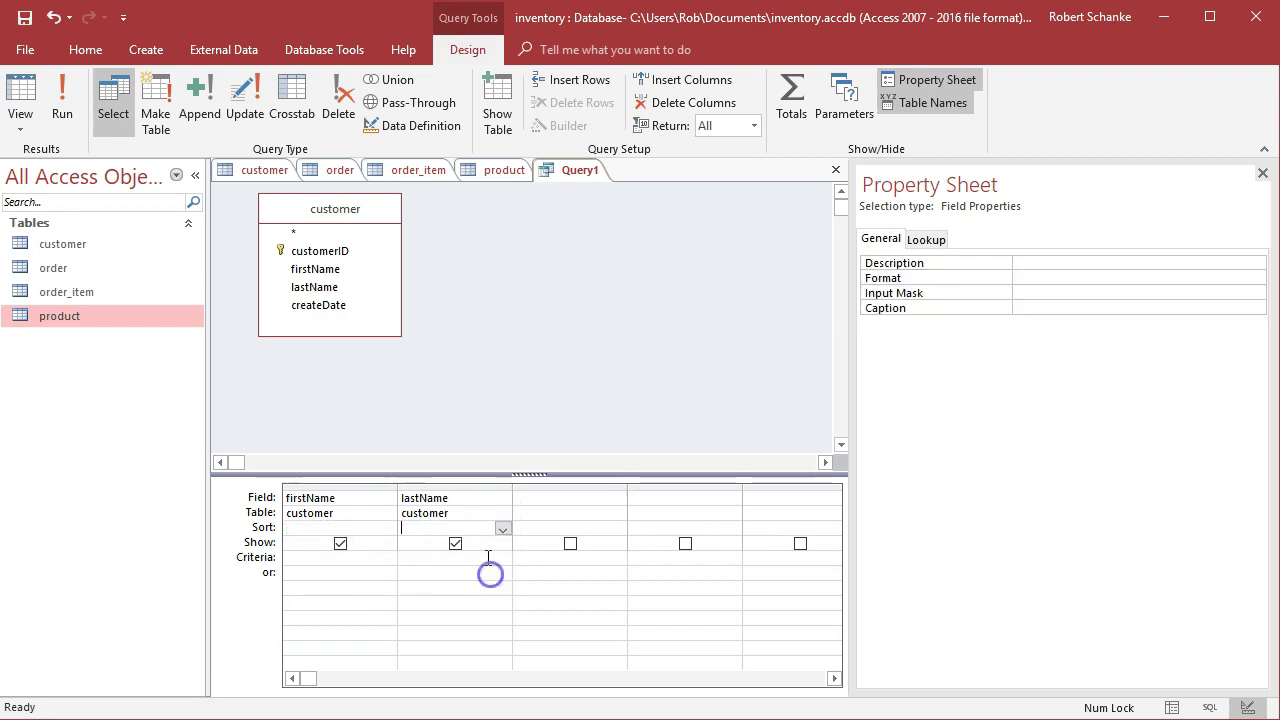
# Step: Move the lastName column before firstName in the query grid and set its sort to Ascending
pyautogui.click(462, 488)
pyautogui.moveTo(462, 488); pyautogui.dragTo(340, 494)
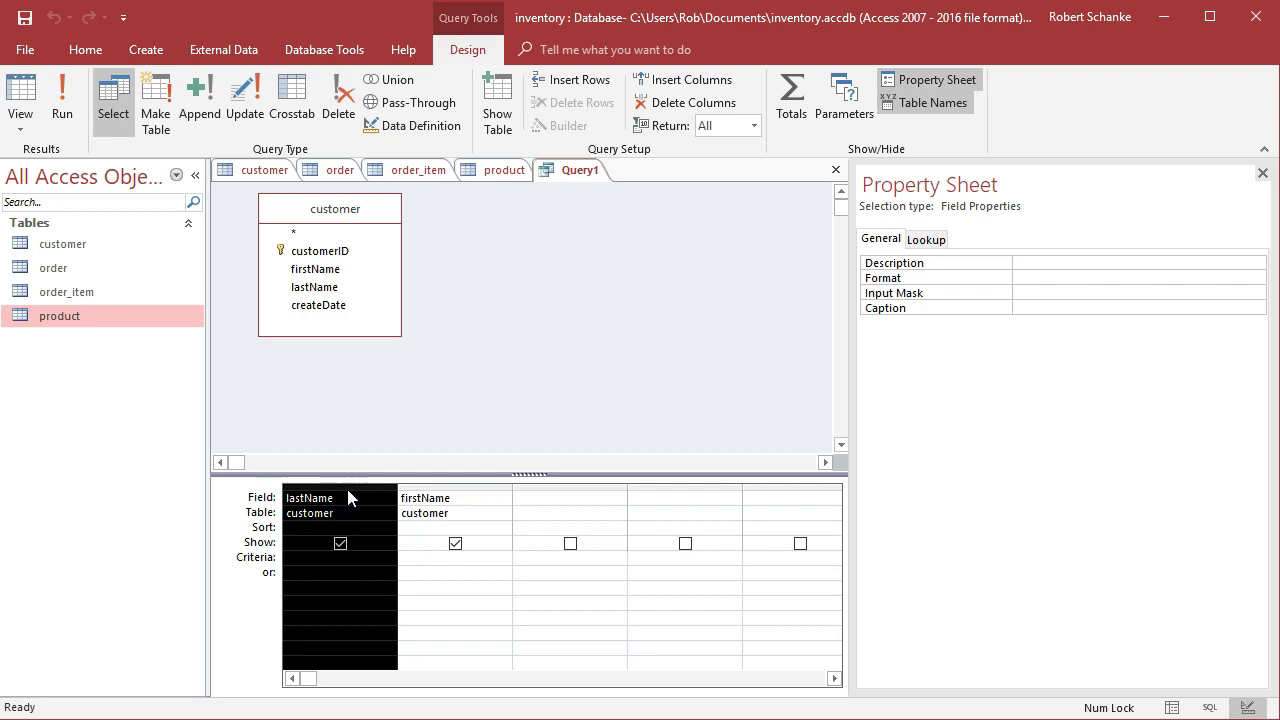
pyautogui.click(340, 528)
pyautogui.click(398, 530)
pyautogui.click(387, 529)
pyautogui.click(387, 529)
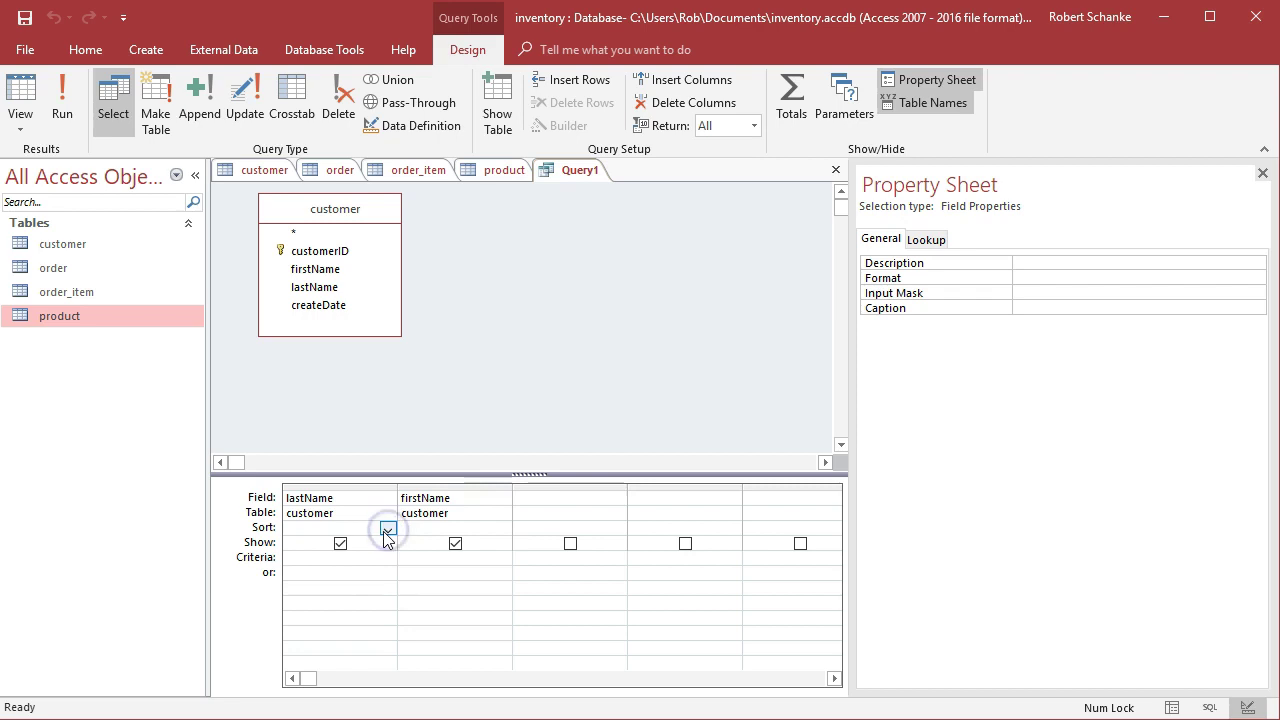
pyautogui.click(382, 528)
pyautogui.click(370, 542)
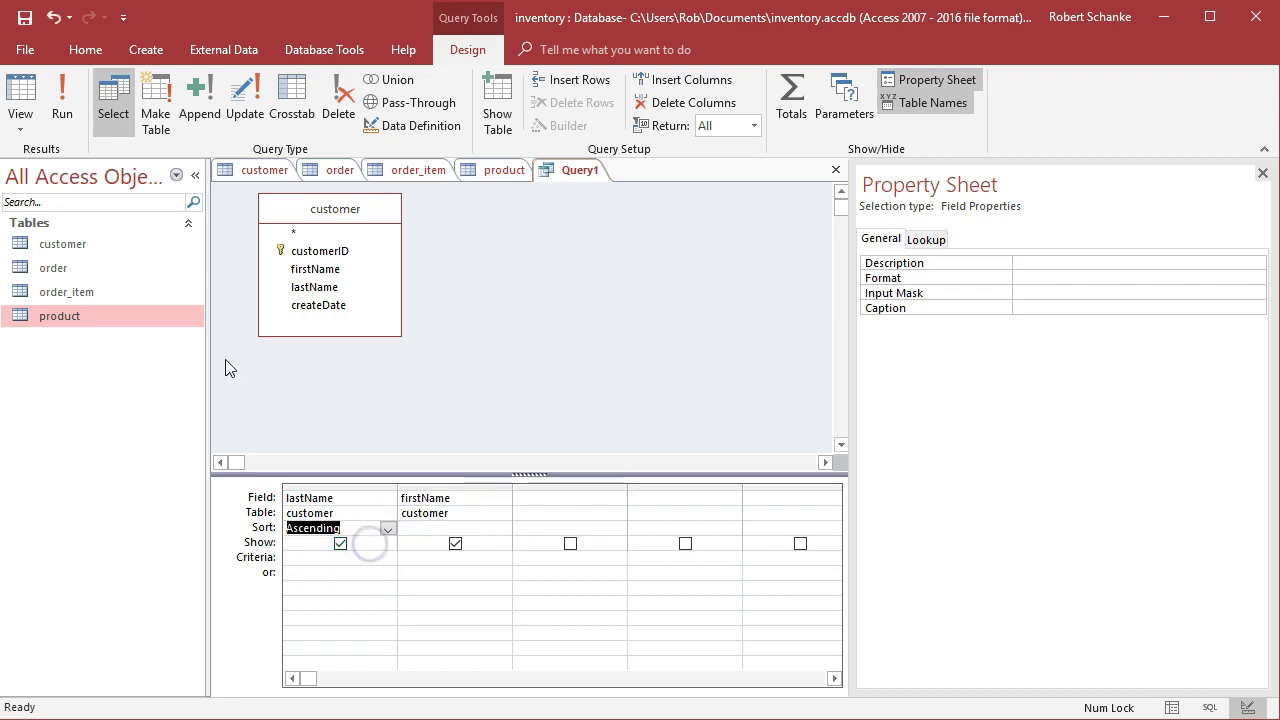
# Step: Run the query and check the order of the records sharing a last name, returning to design view
pyautogui.click(70, 110)
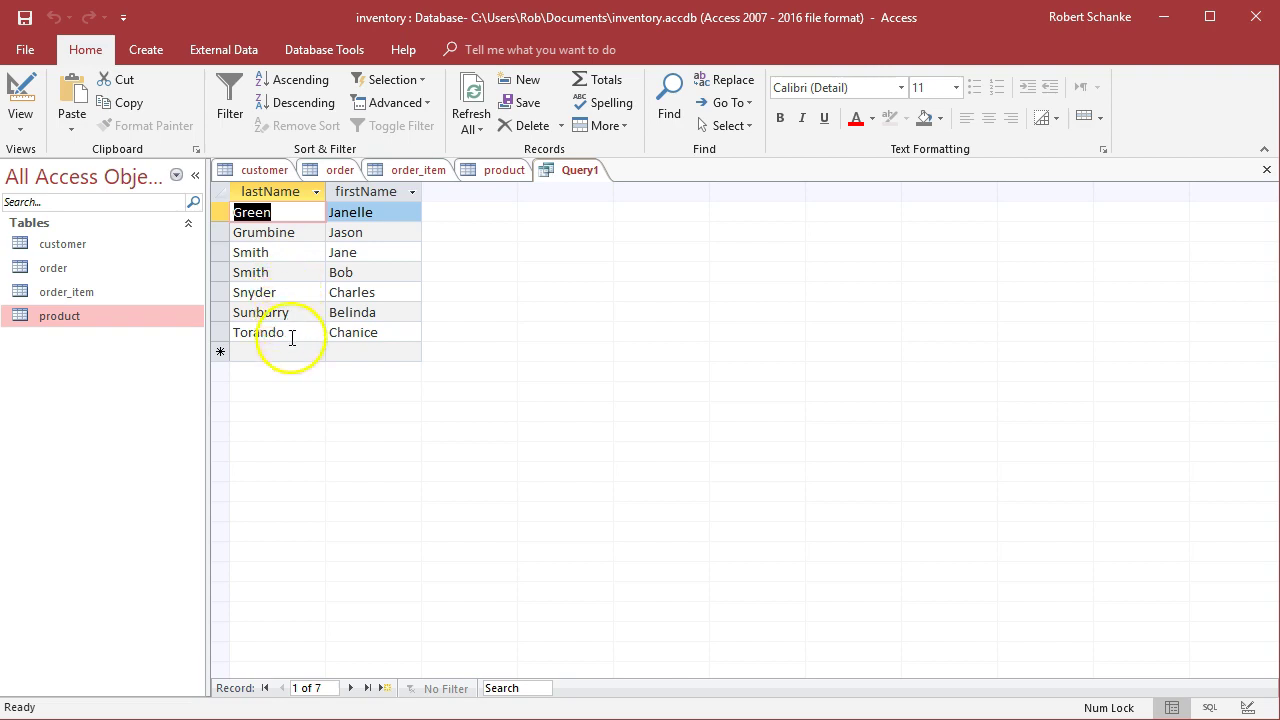
pyautogui.click(365, 252)
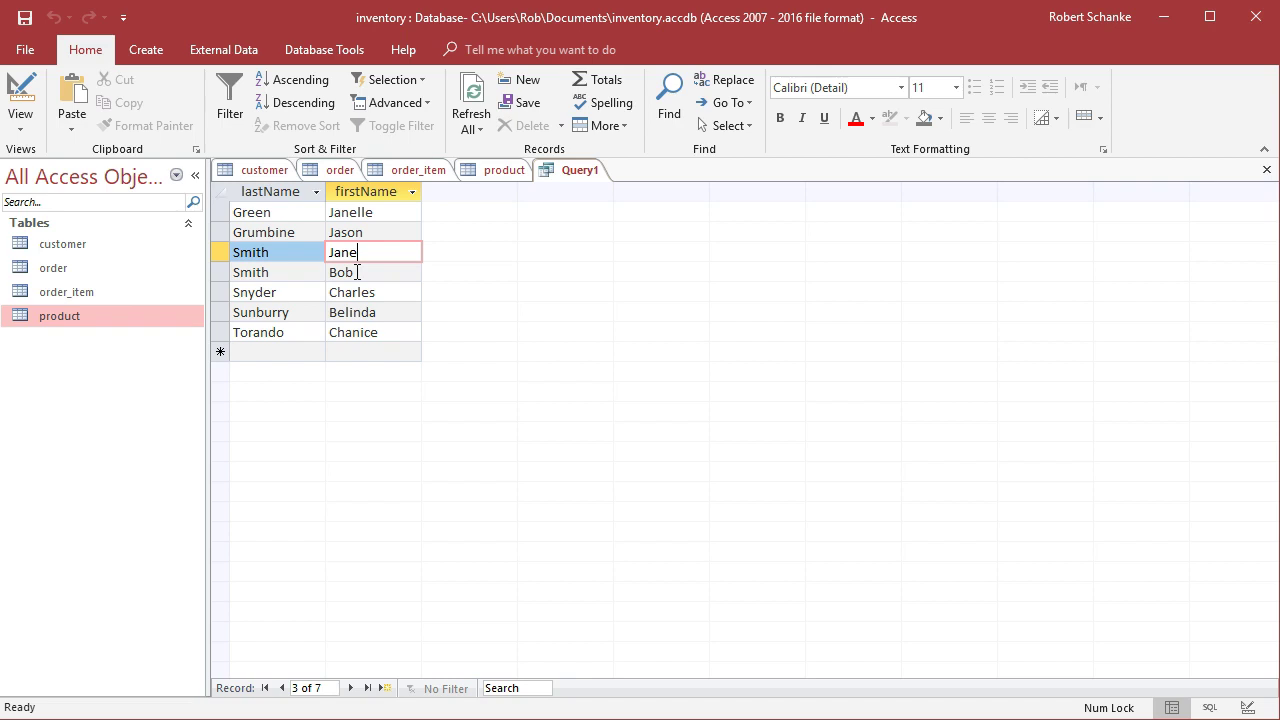
pyautogui.click(20, 118)
pyautogui.click(76, 251)
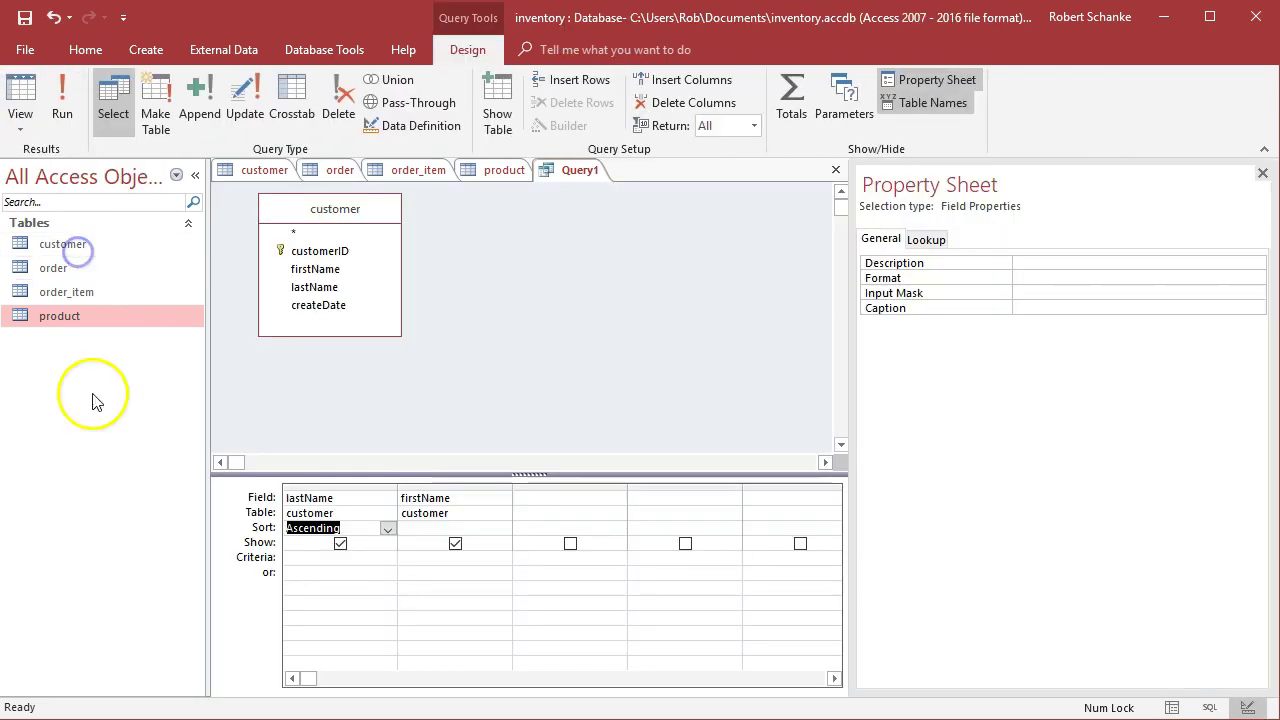
# Step: Add an Ascending sort on firstName as the second sort level and run the query
pyautogui.click(485, 526)
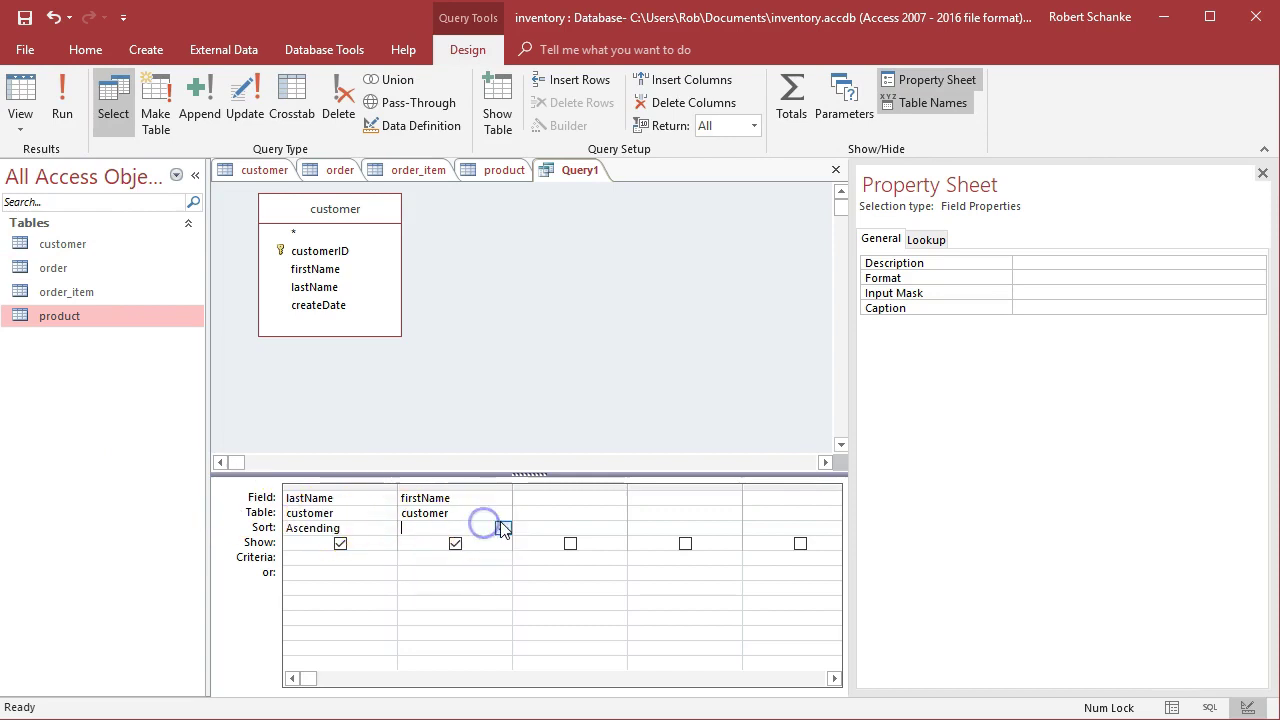
pyautogui.click(503, 528)
pyautogui.click(490, 544)
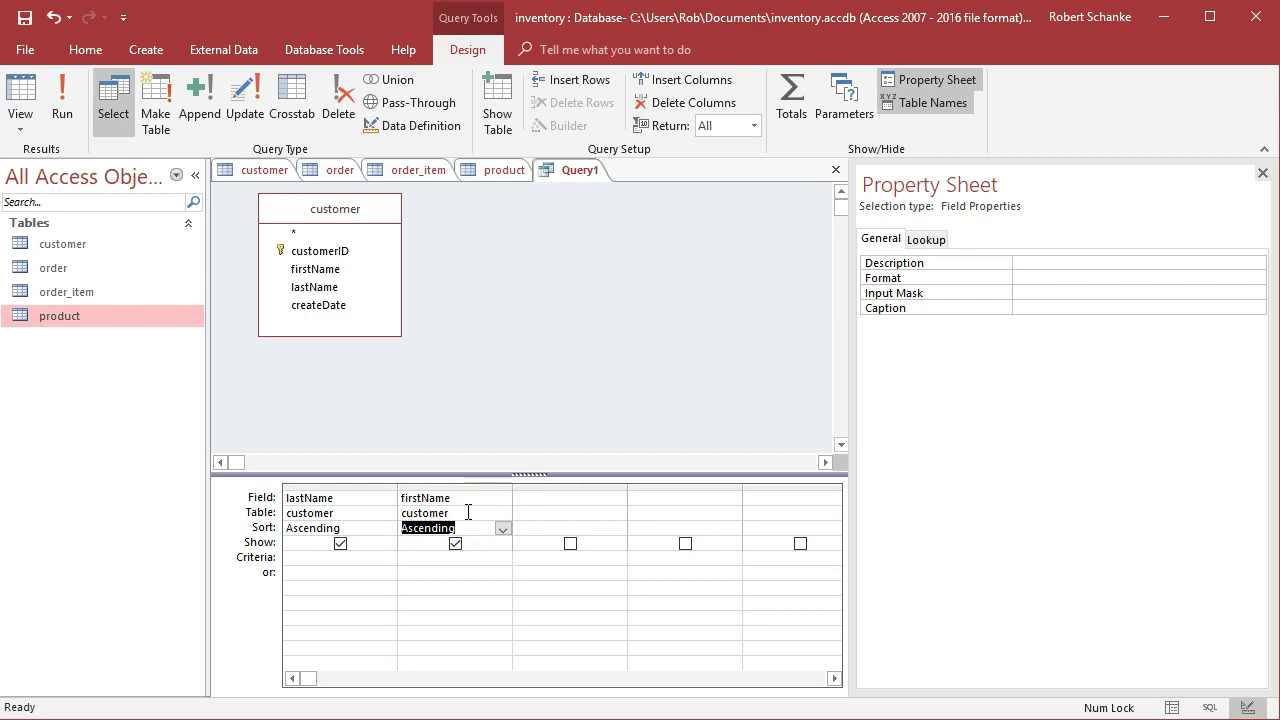
pyautogui.click(62, 100)
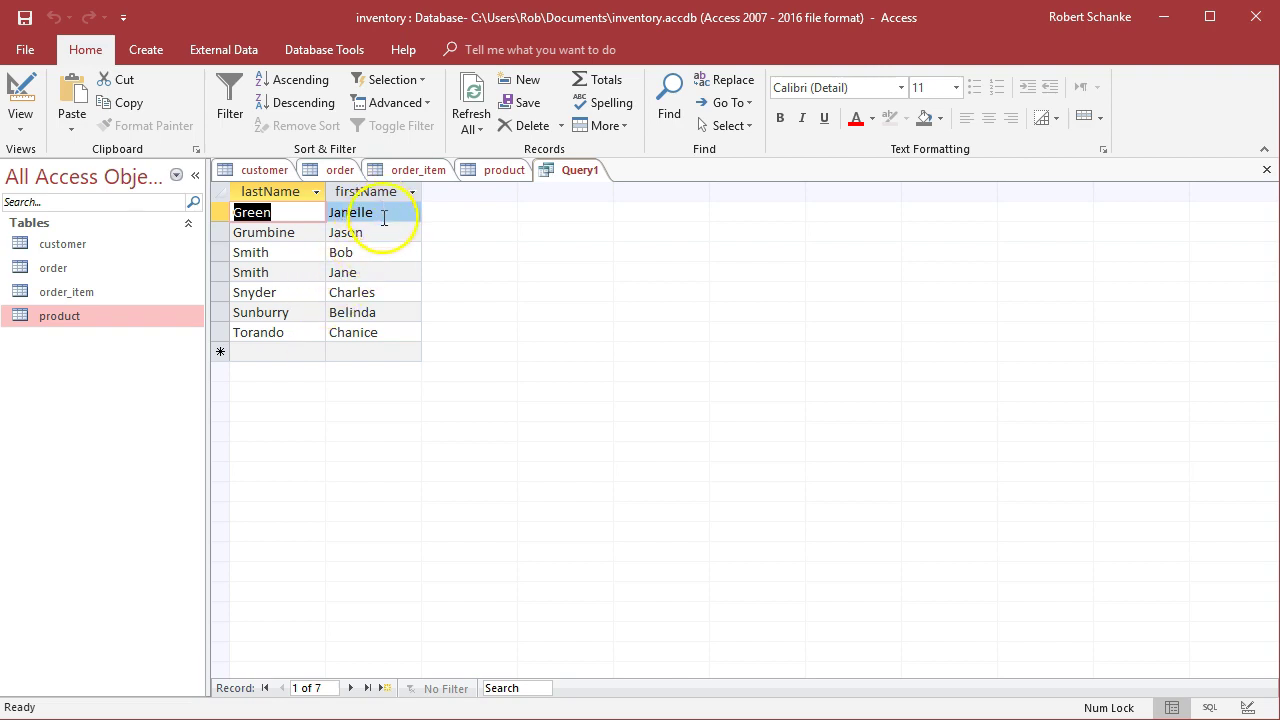
# Step: Examine the two records that share a last name and compare the order of their first names
pyautogui.moveTo(241, 252); pyautogui.dragTo(260, 277)
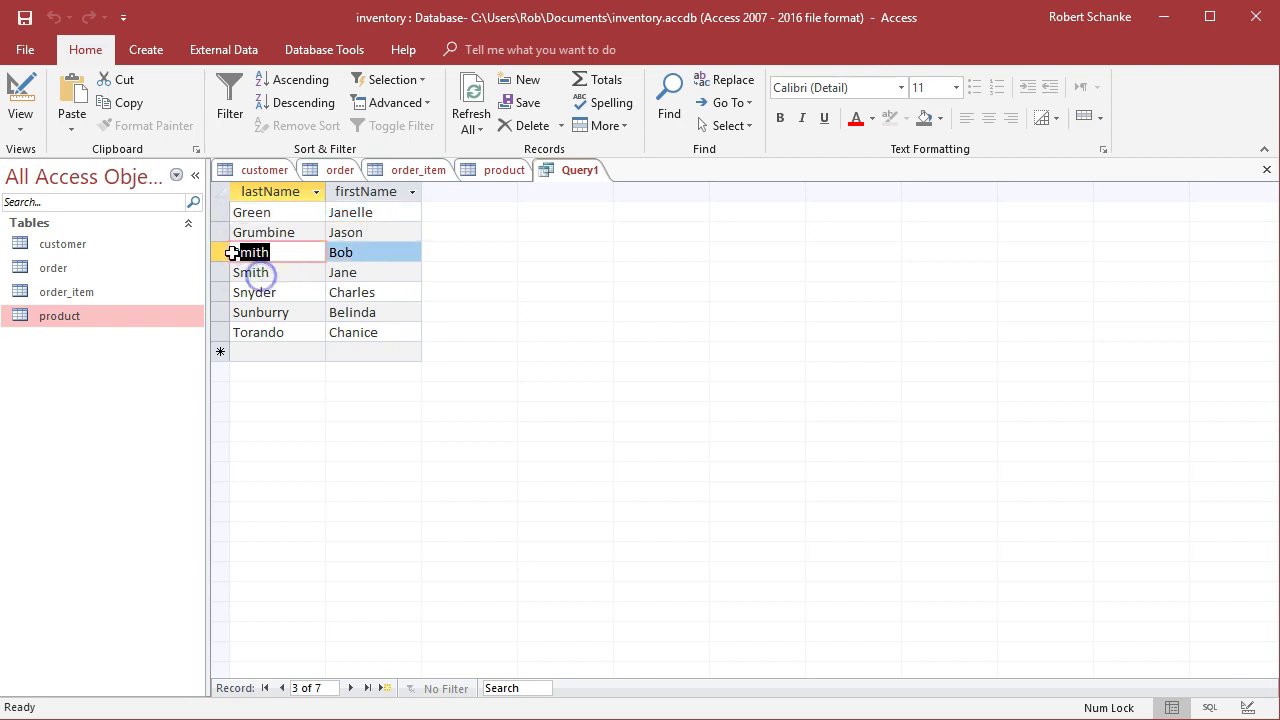
pyautogui.click(255, 280)
pyautogui.click(260, 252)
pyautogui.click(266, 272)
pyautogui.click(274, 252)
pyautogui.click(280, 270)
pyautogui.click(362, 251)
pyautogui.click(360, 271)
pyautogui.click(363, 251)
pyautogui.click(360, 271)
pyautogui.click(391, 270)
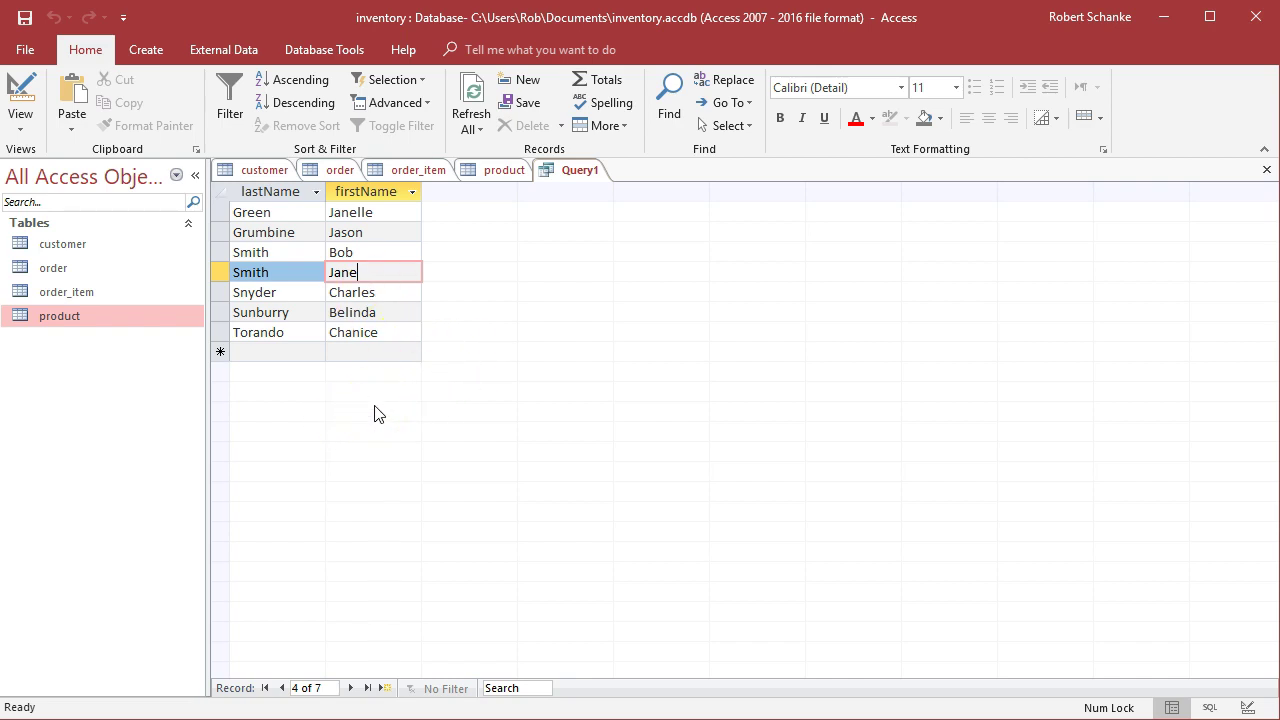
# Step: Return to design view and clear the sort on the firstName column
pyautogui.click(20, 118)
pyautogui.click(64, 251)
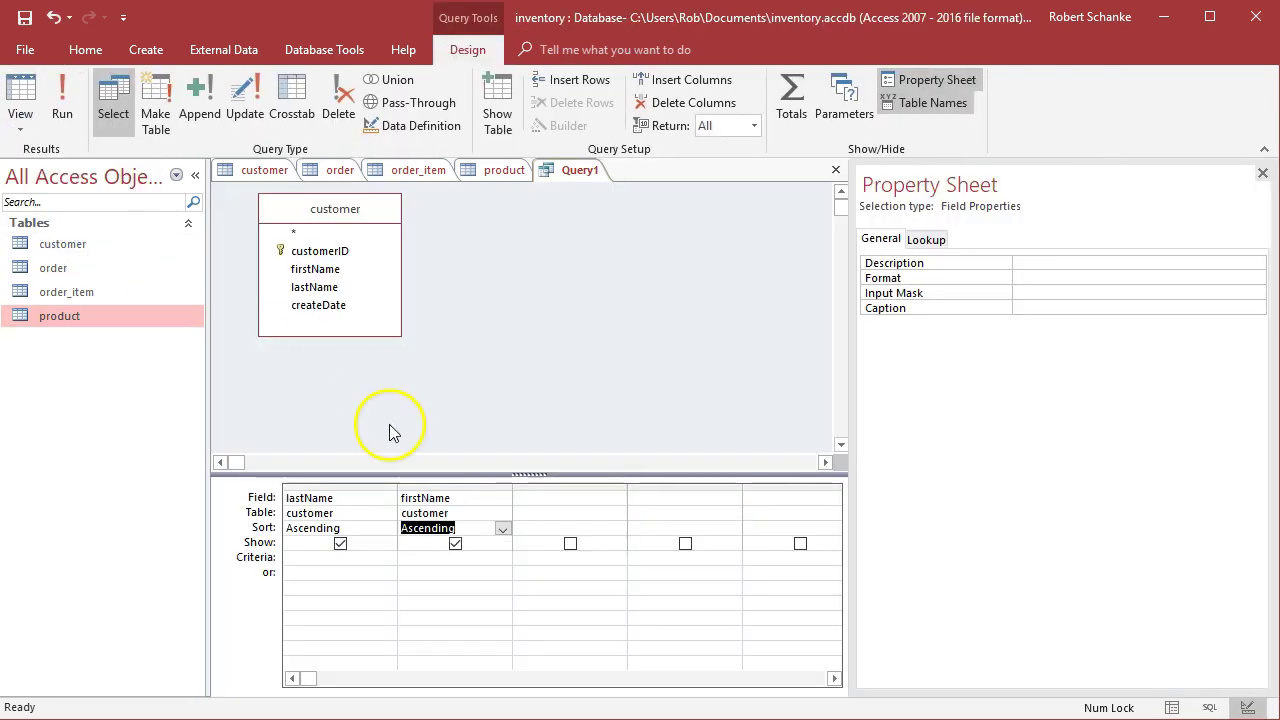
pyautogui.press('Delete')
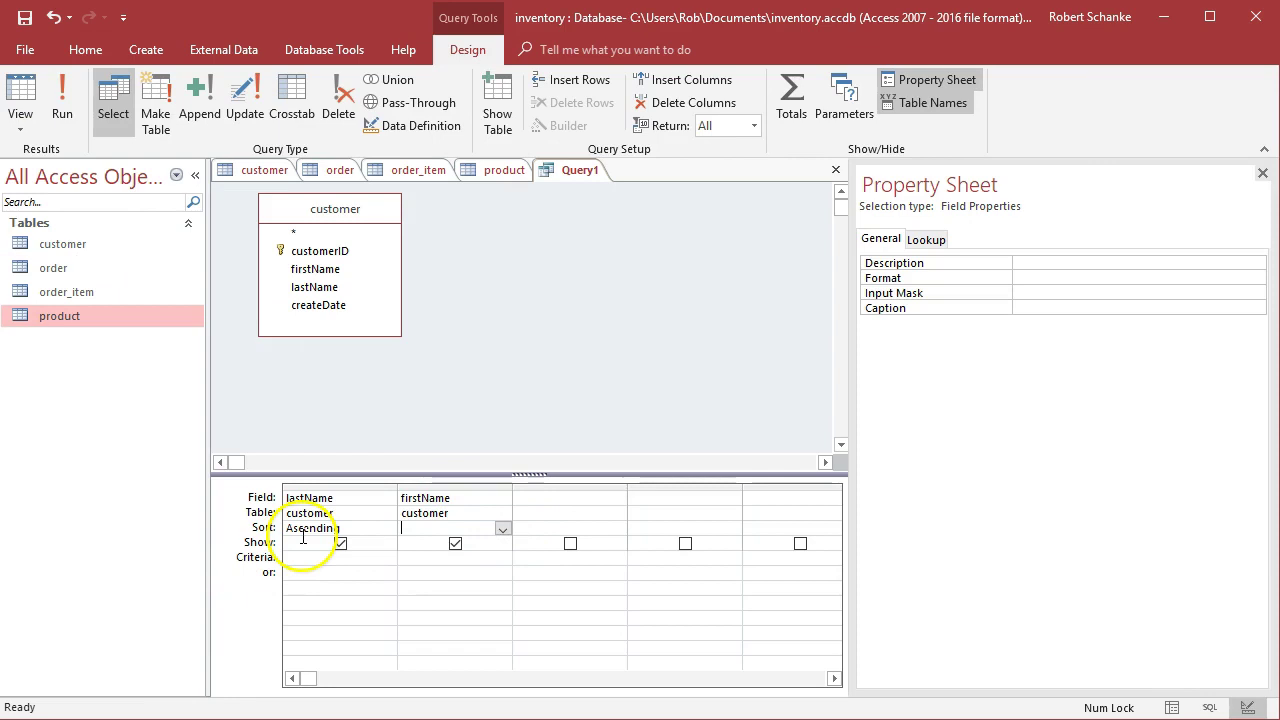
# Step: Add createDate to the third column of the query grid and run the query
pyautogui.moveTo(314, 310); pyautogui.dragTo(586, 503)
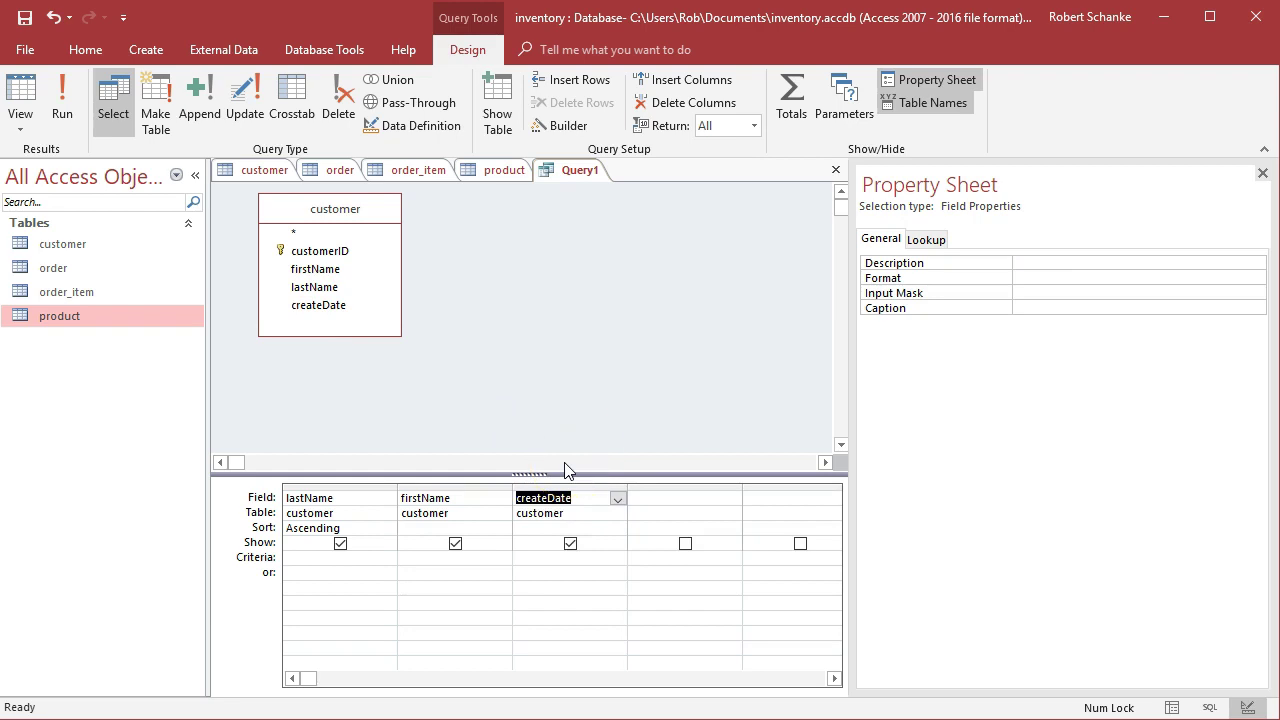
pyautogui.click(63, 113)
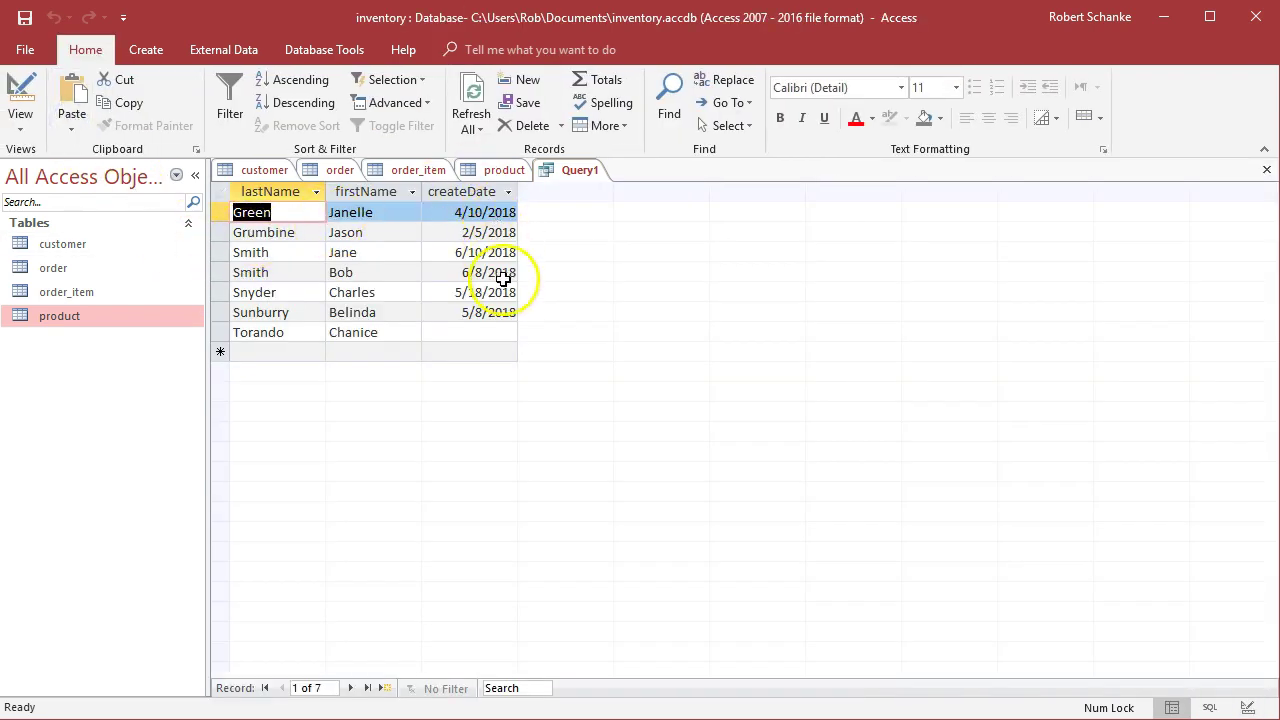
pyautogui.click(20, 122)
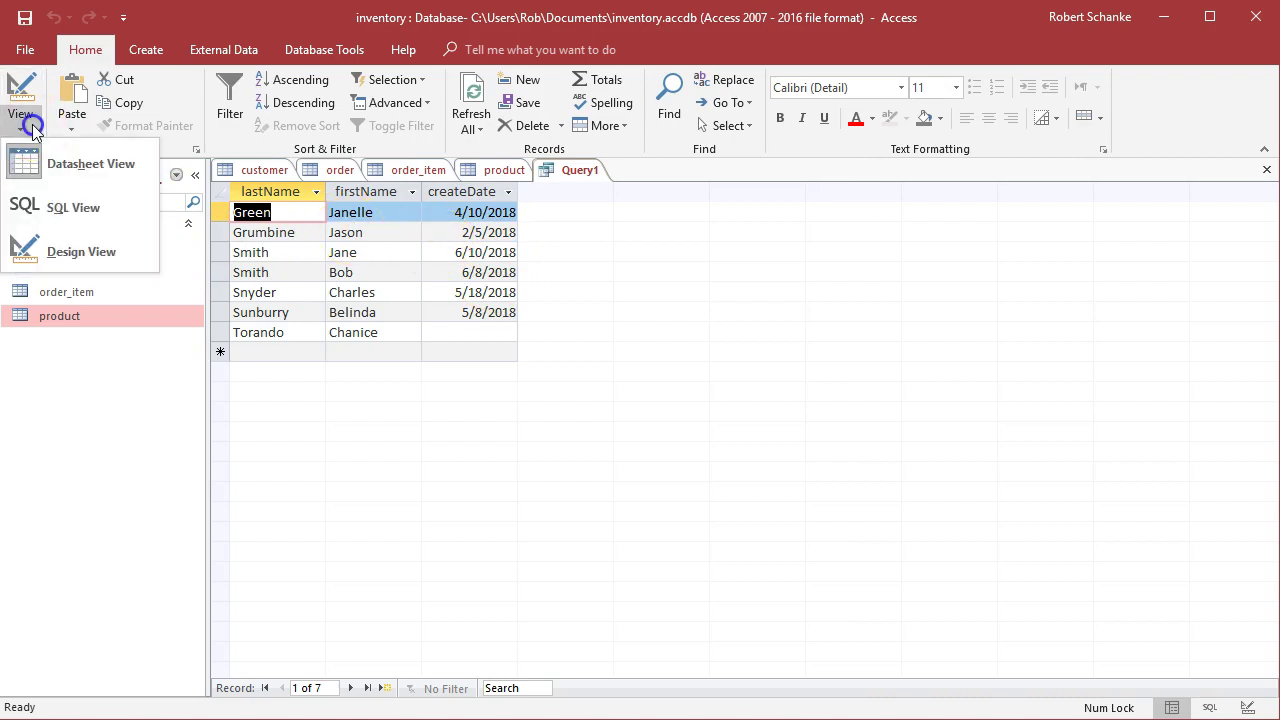
pyautogui.click(64, 250)
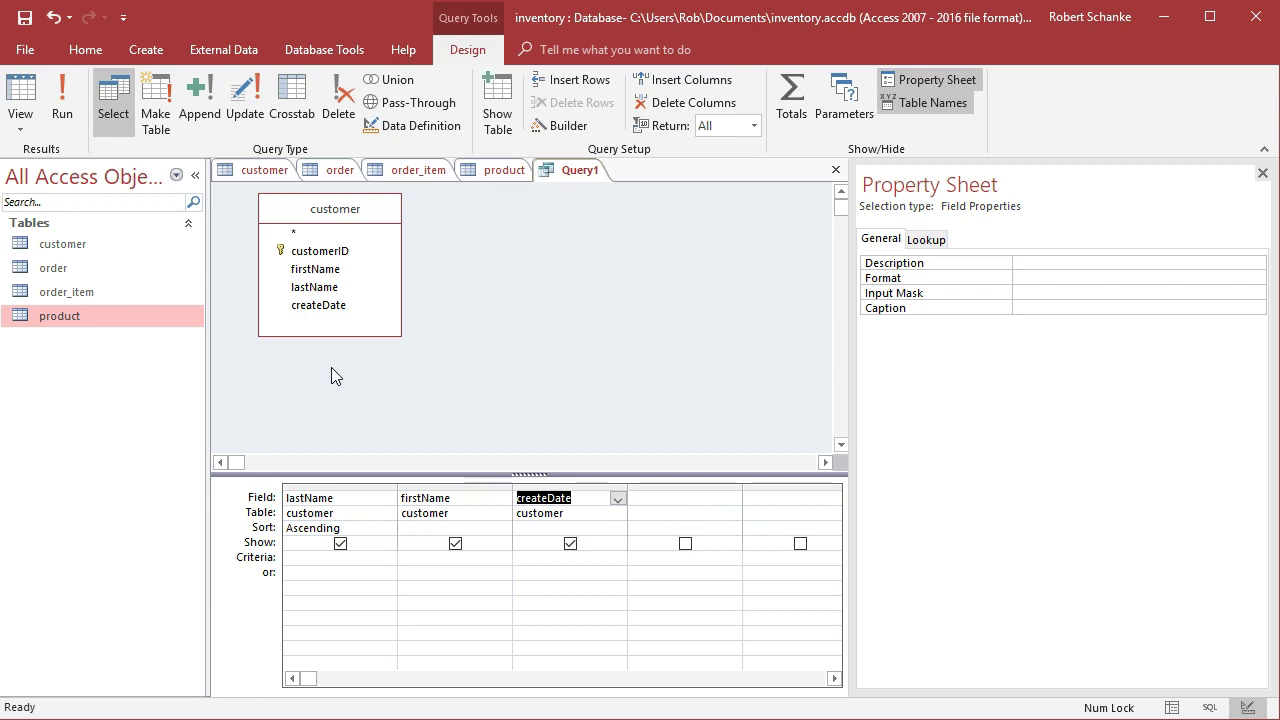
pyautogui.click(63, 108)
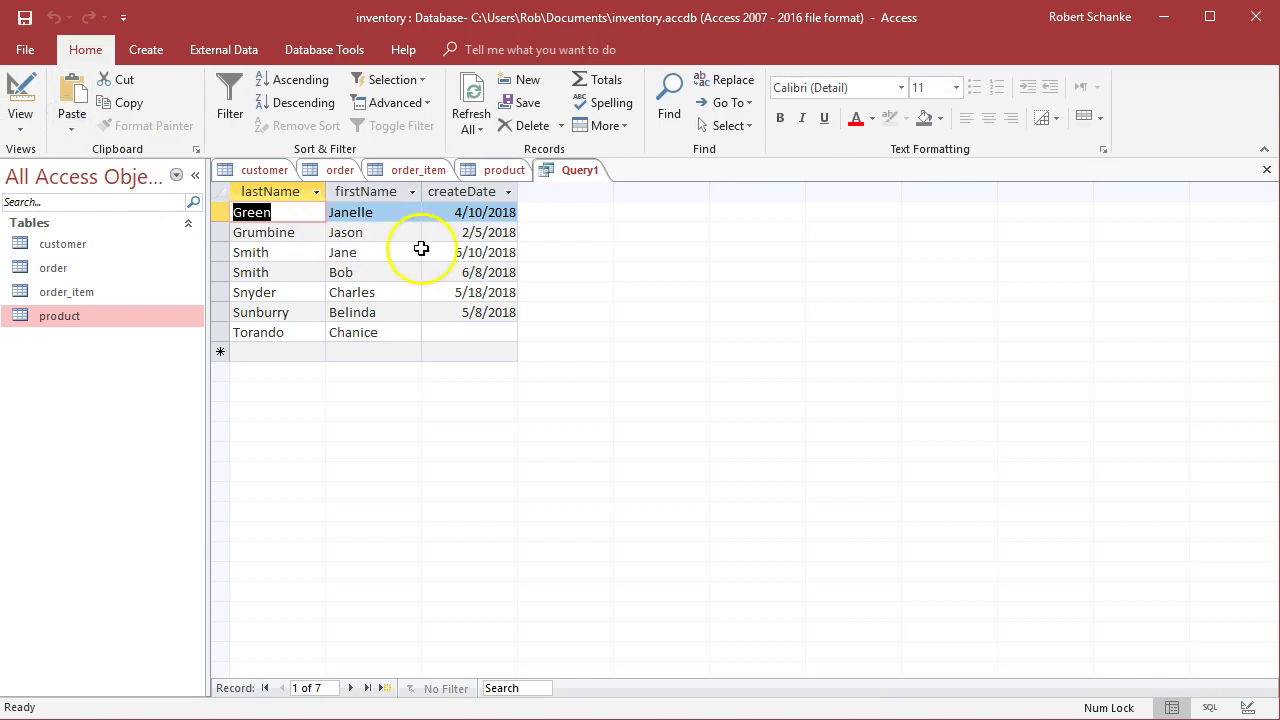
# Step: Examine the createDate values of the customer records in the query results
pyautogui.click(452, 212)
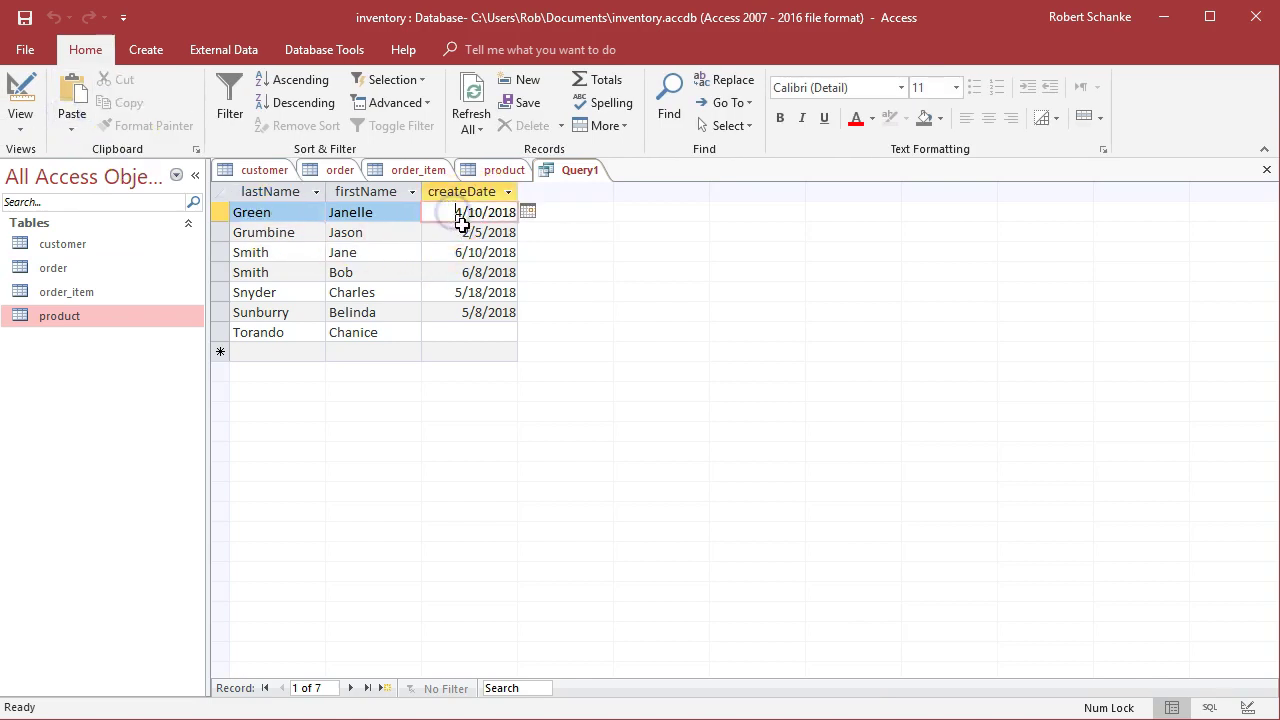
pyautogui.moveTo(462, 232); pyautogui.dragTo(483, 232)
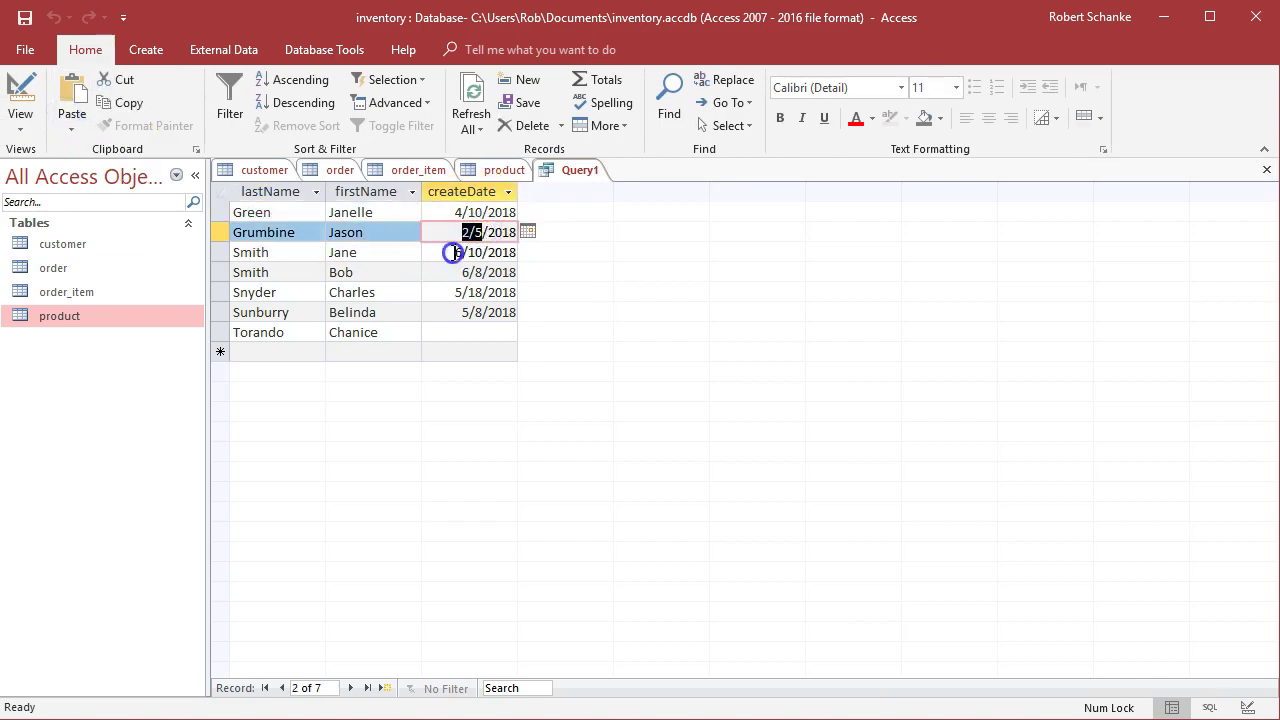
pyautogui.click(449, 251)
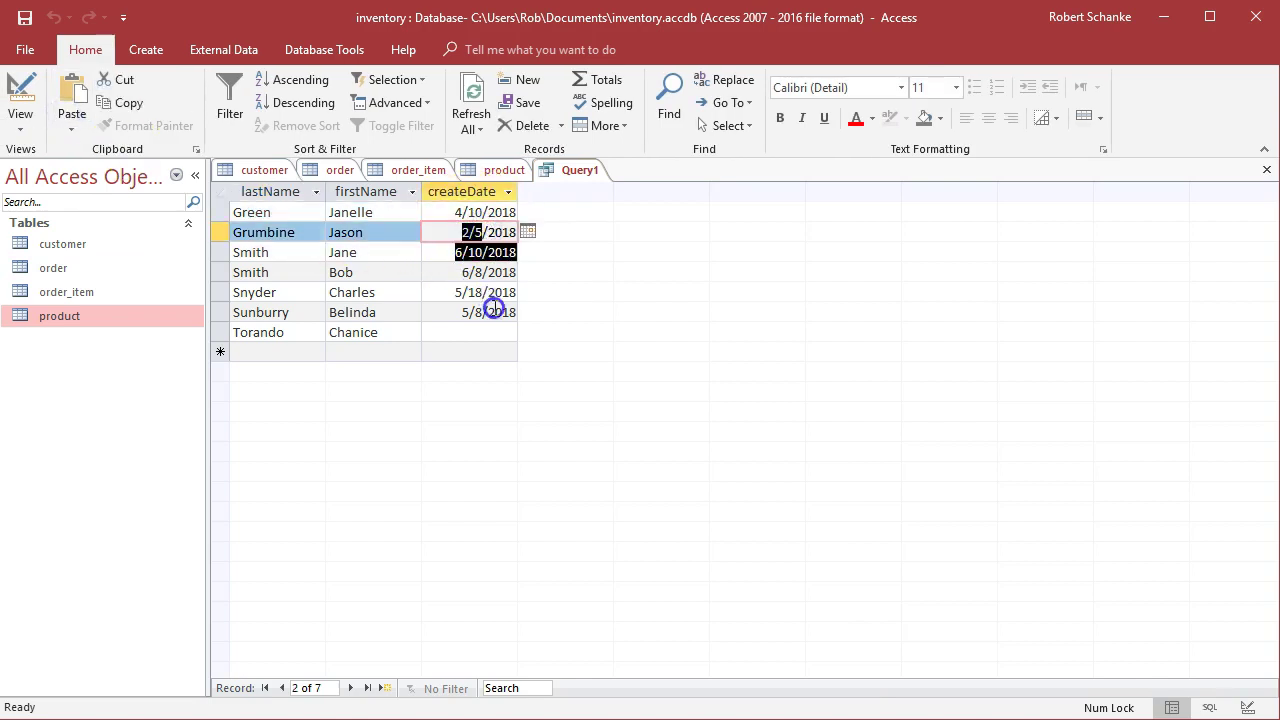
pyautogui.click(284, 253)
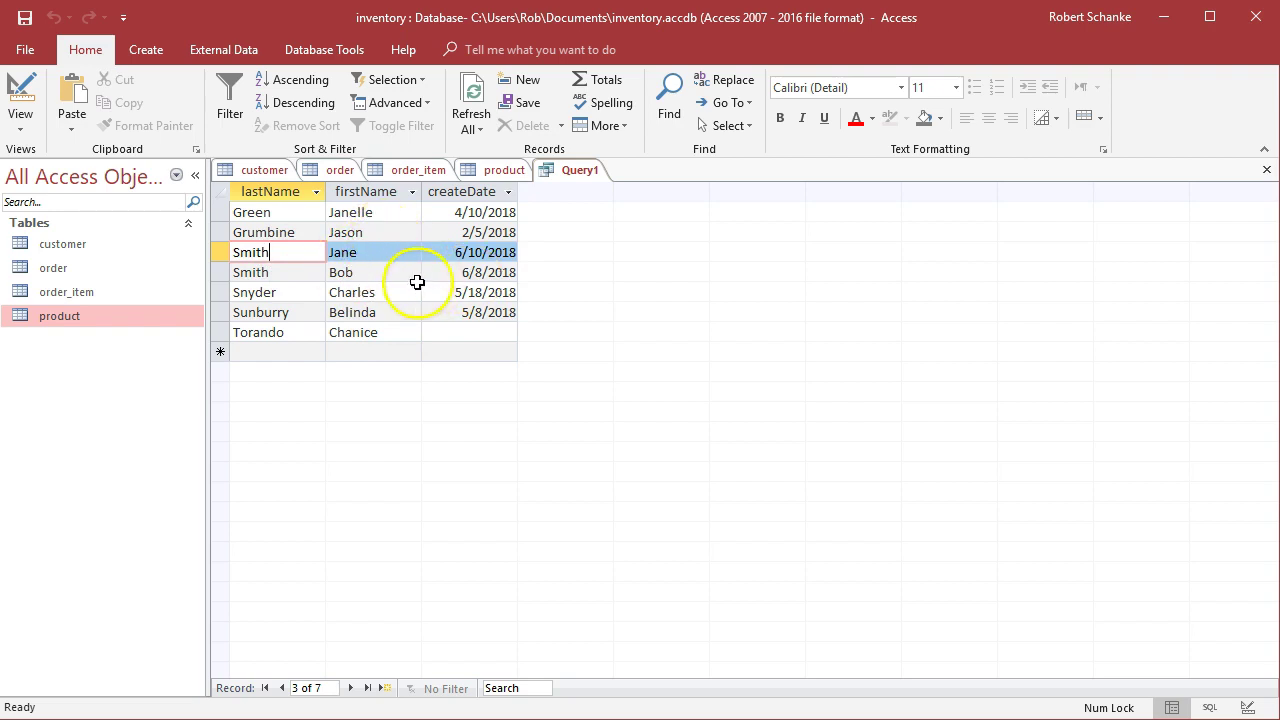
# Step: Return to design view, set the createDate criterion to > #5/1/2018#, and run the query
pyautogui.click(22, 130)
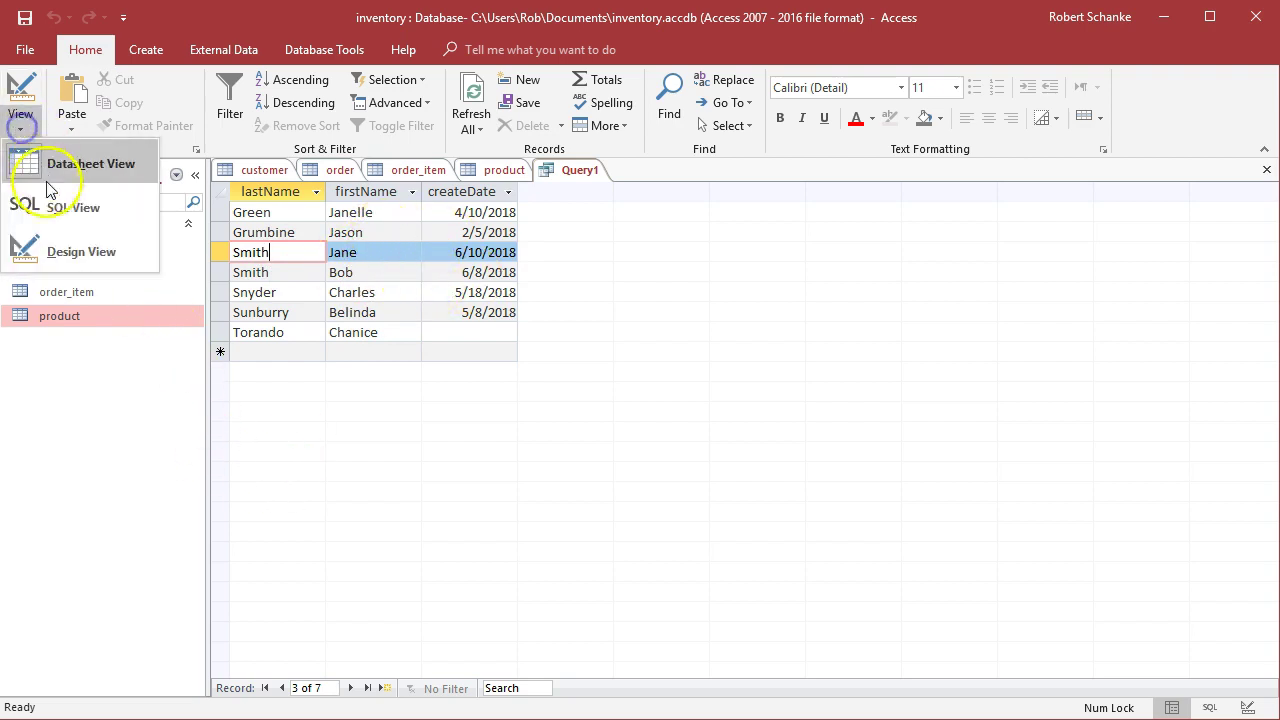
pyautogui.click(62, 247)
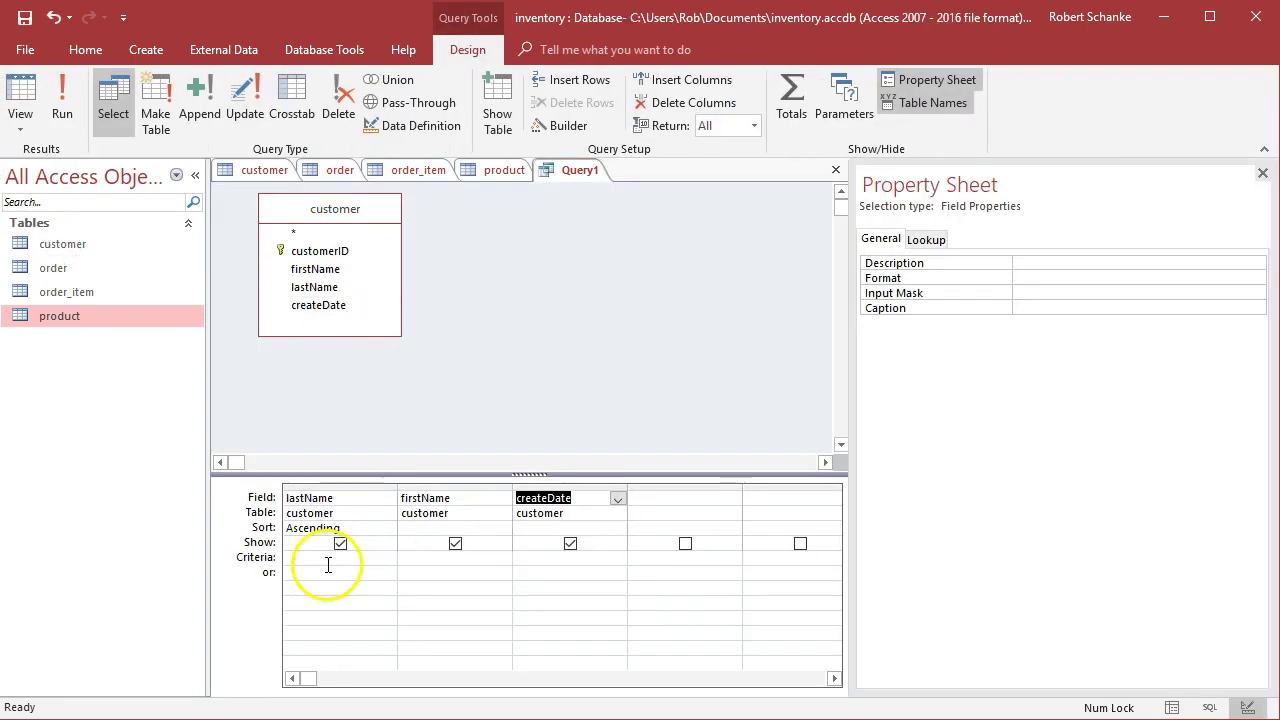
pyautogui.click(530, 558)
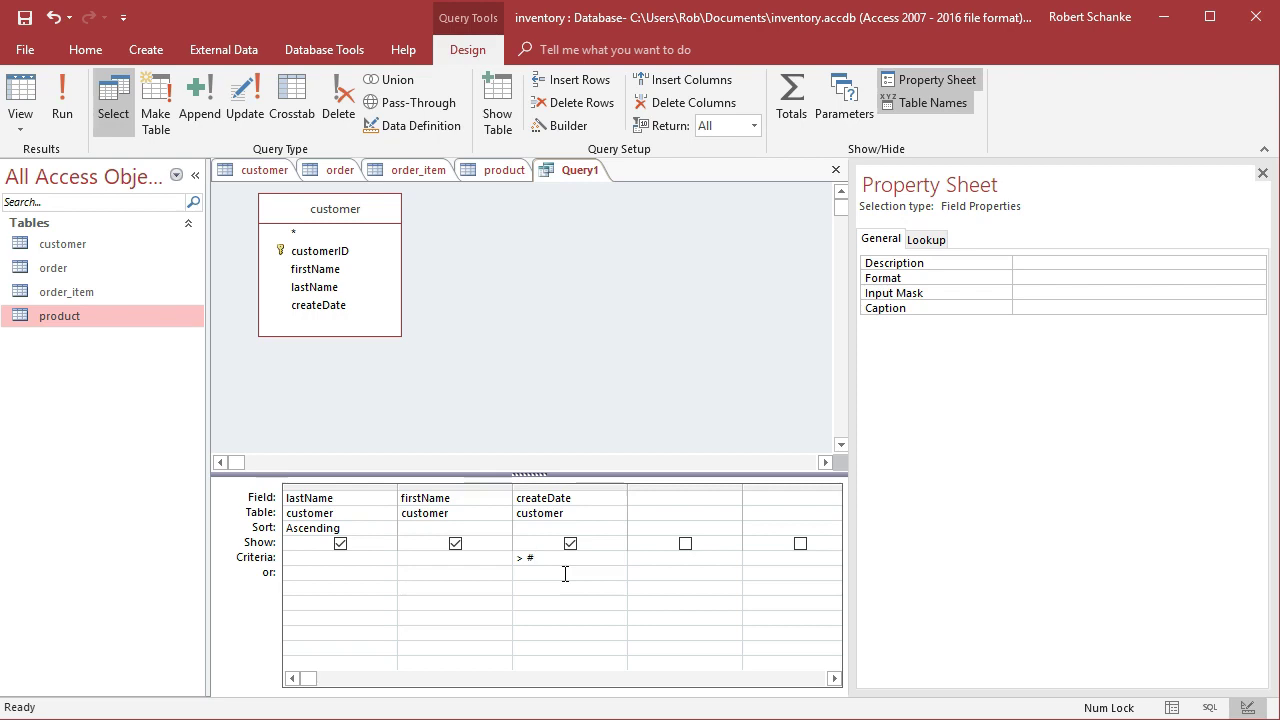
pyautogui.write('5/1/2018')
pyautogui.click(567, 573)
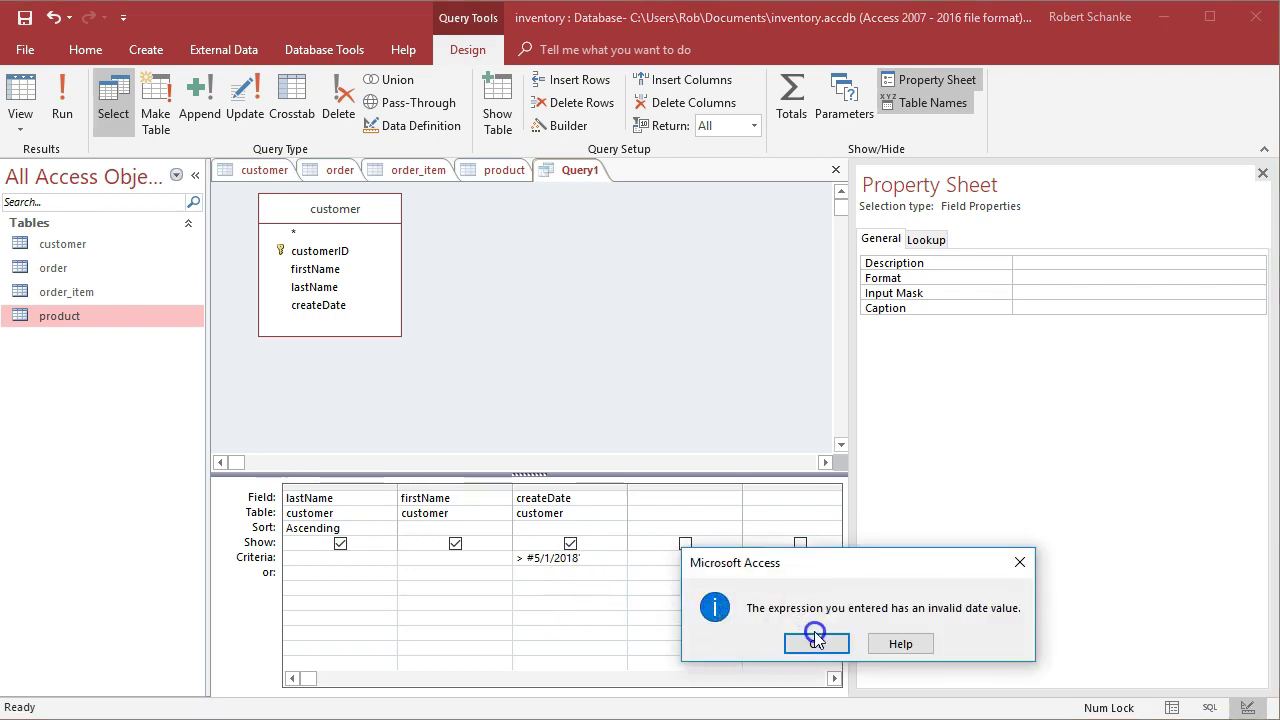
pyautogui.click(816, 642)
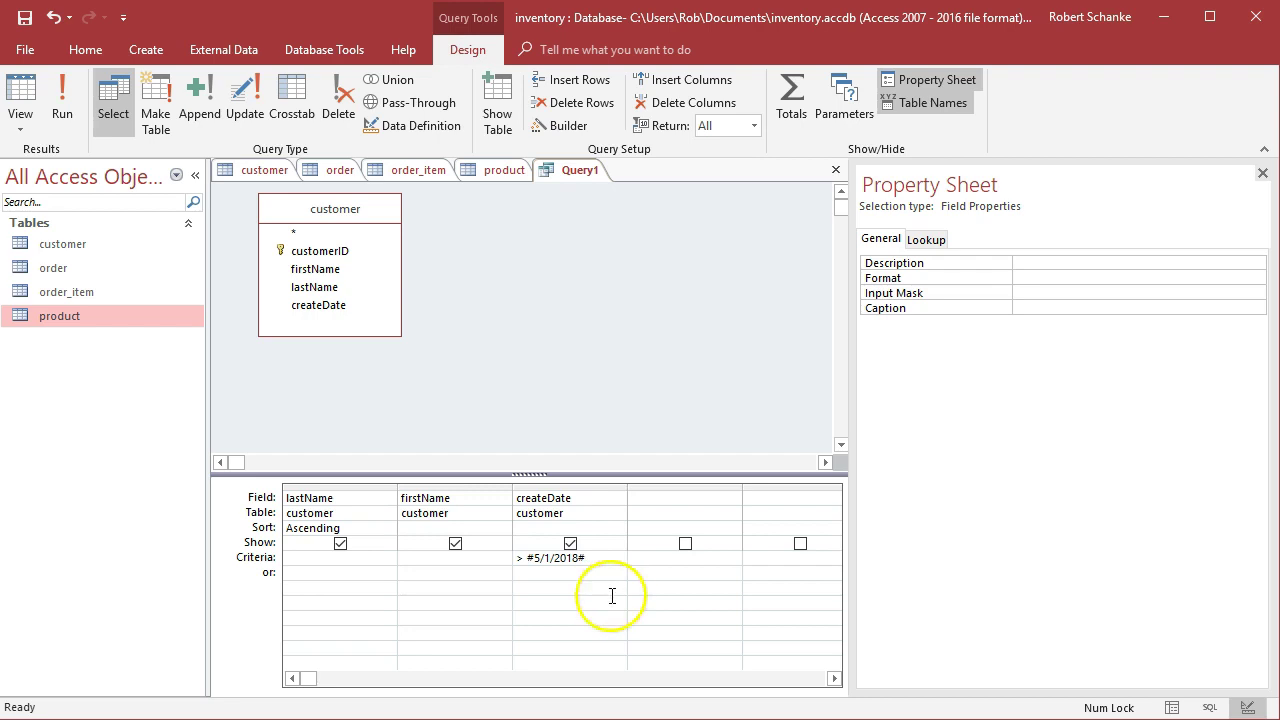
pyautogui.click(60, 92)
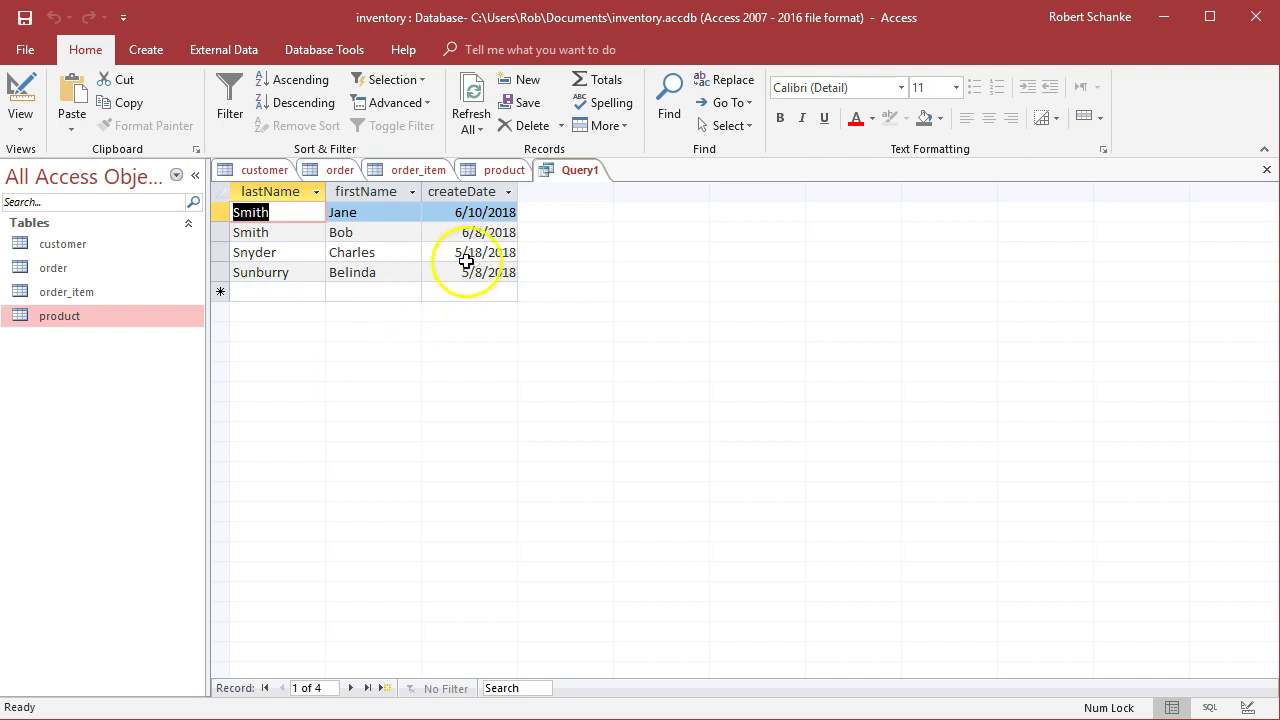
# Step: Review the createDate criterion in design view and rerun the query
pyautogui.click(33, 130)
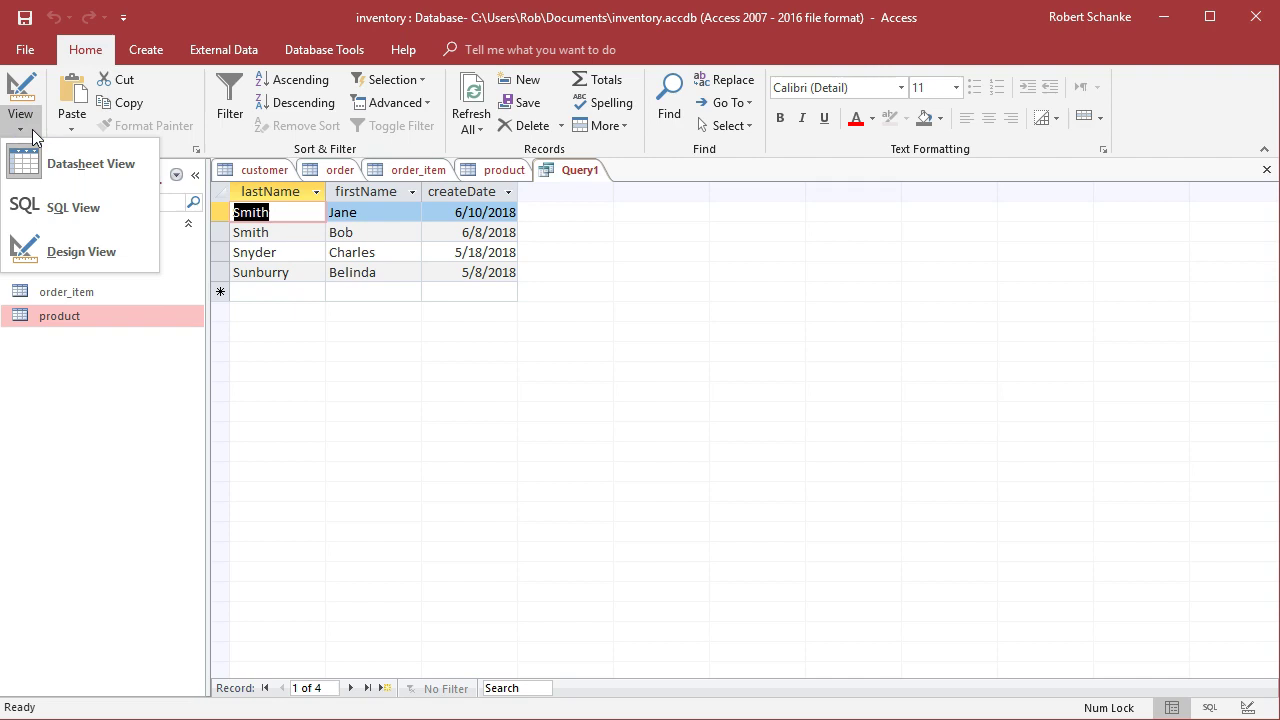
pyautogui.click(88, 245)
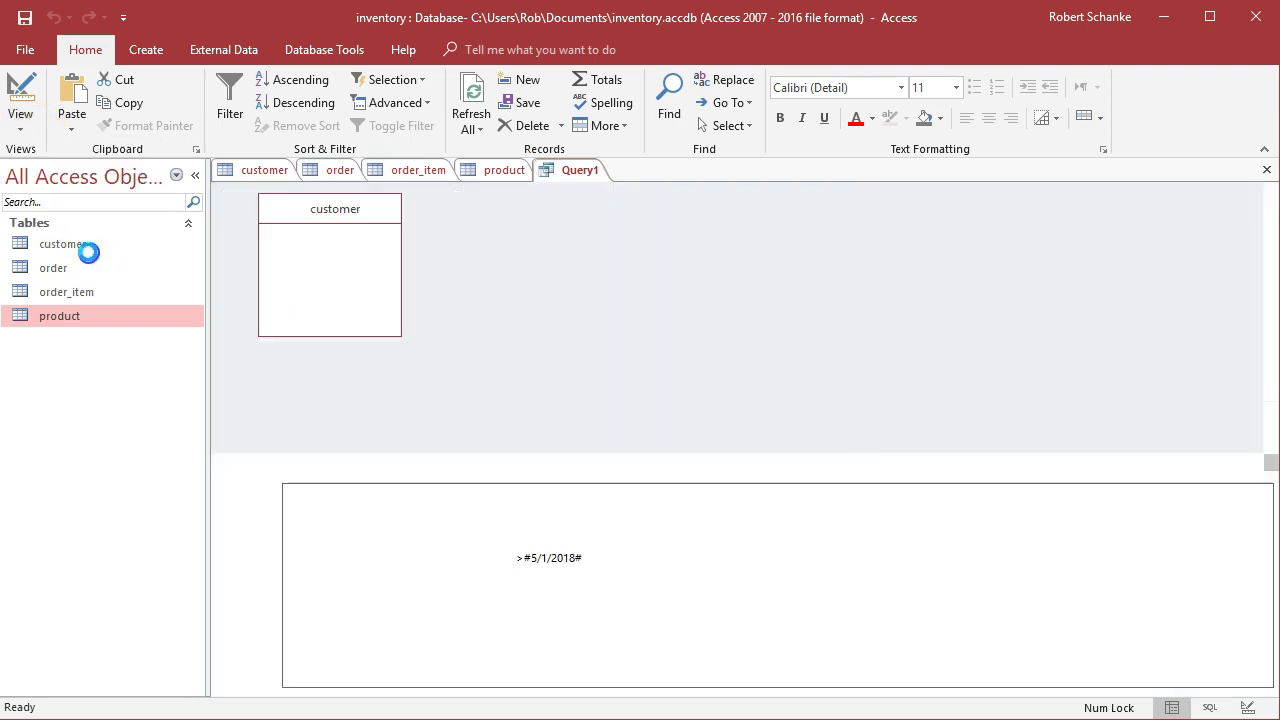
pyautogui.click(516, 562)
pyautogui.click(518, 558)
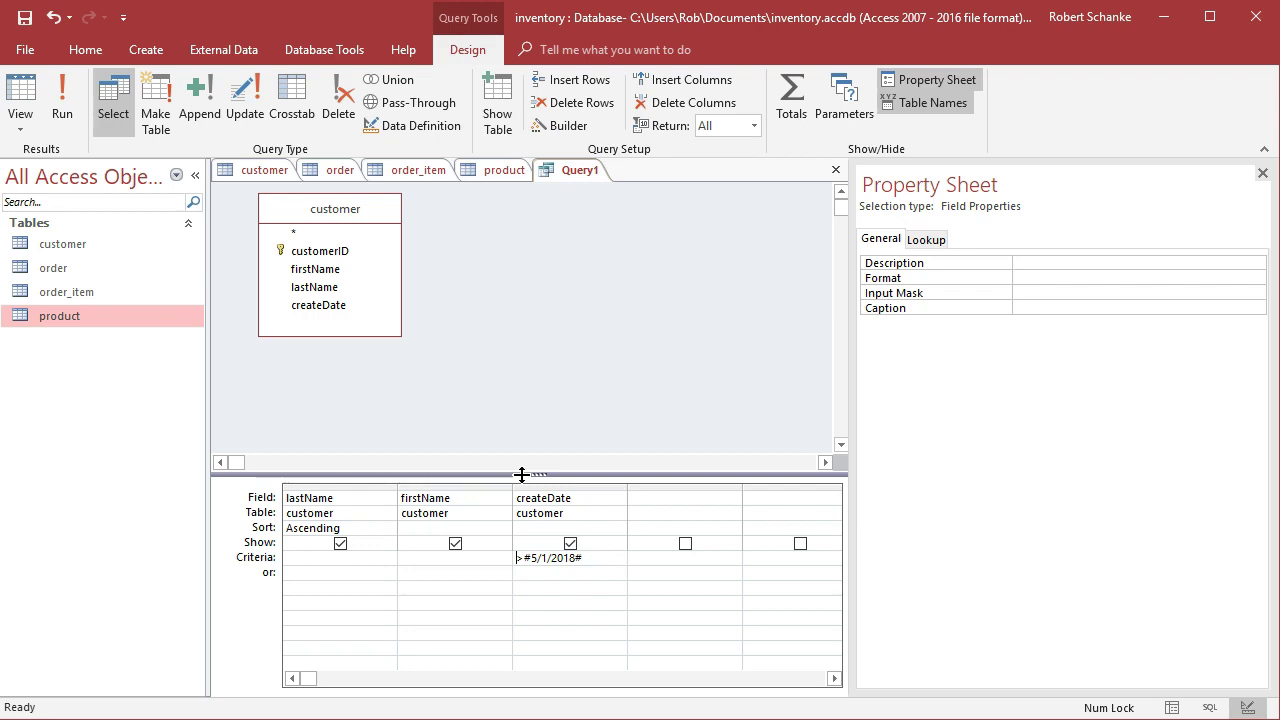
pyautogui.click(62, 105)
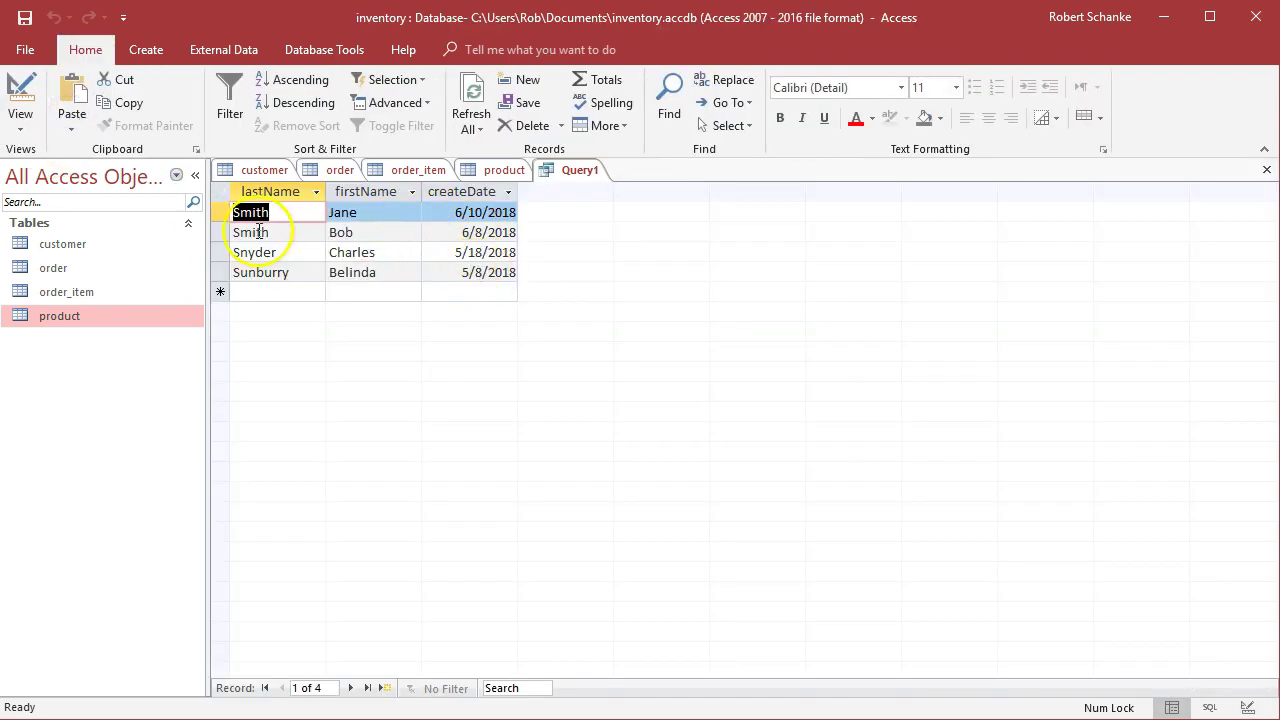
# Step: Change the date in the createDate criterion to 5/8/2018 in design view and run the query
pyautogui.click(20, 126)
pyautogui.click(82, 250)
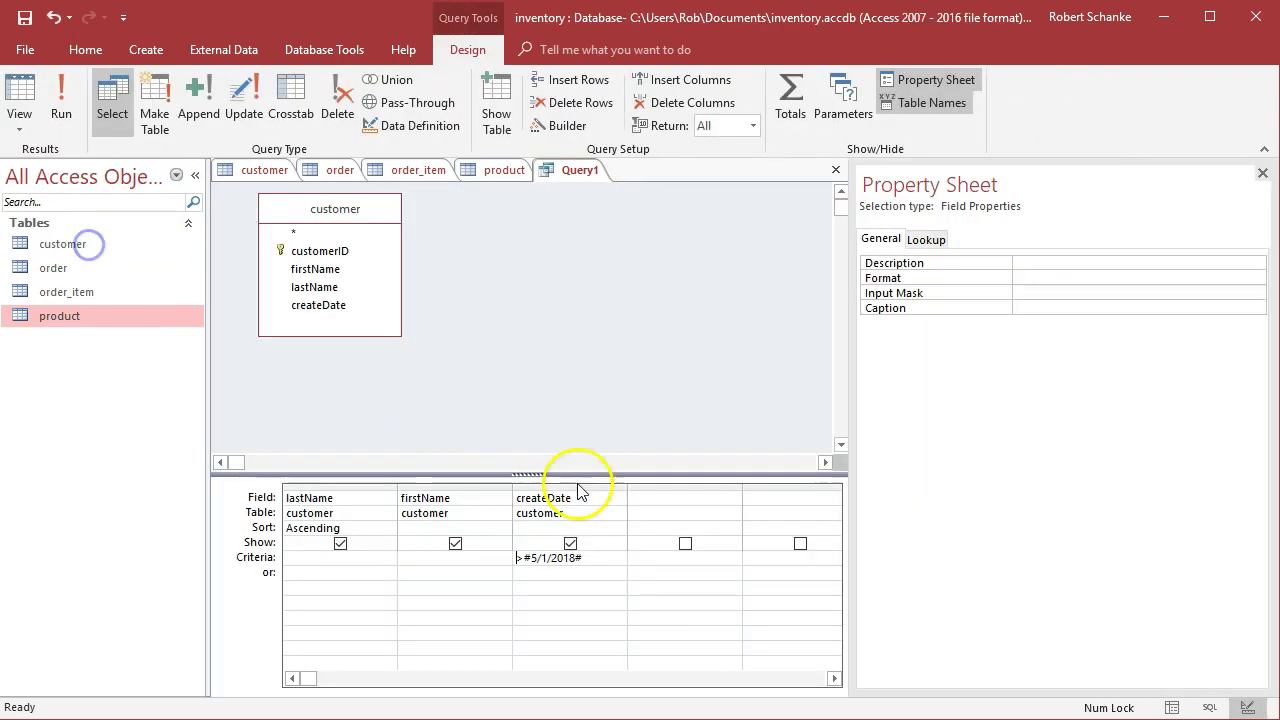
pyautogui.click(546, 555)
pyautogui.press('BackSpace')
pyautogui.write('8')
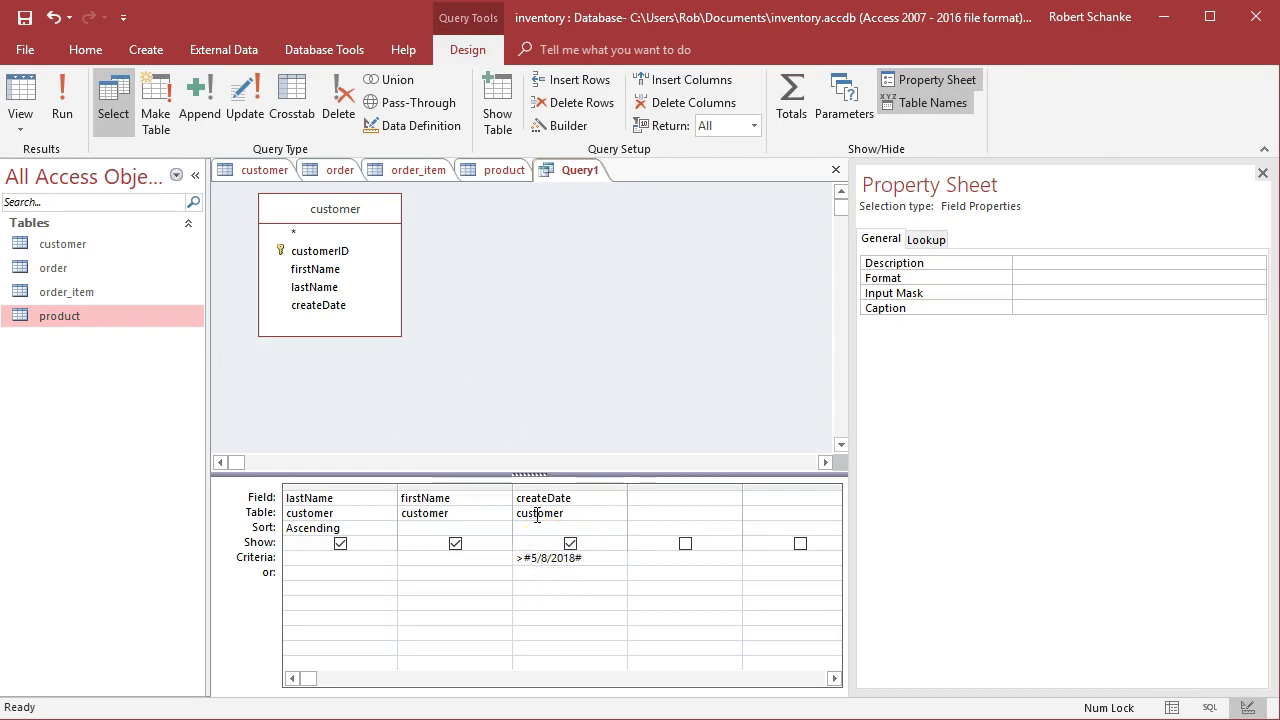
pyautogui.click(62, 100)
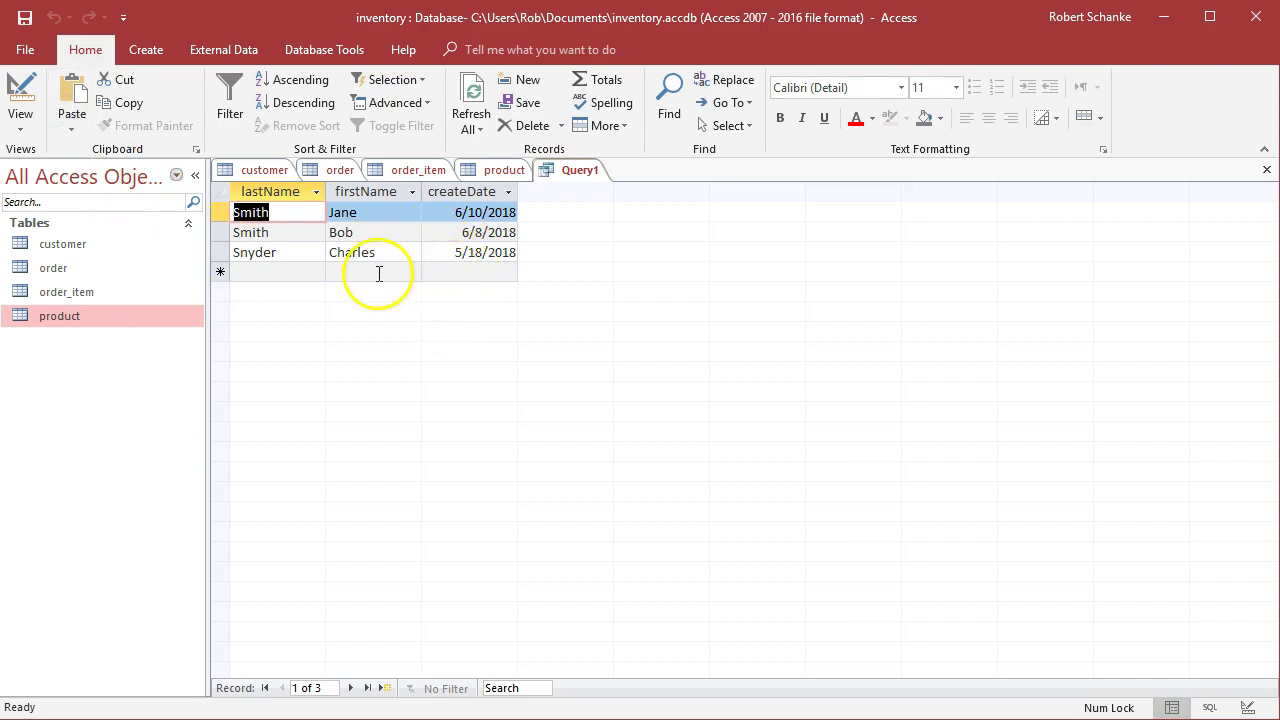
# Step: Change the createDate criterion's operator to >= in design view and run the query
pyautogui.click(22, 124)
pyautogui.click(75, 245)
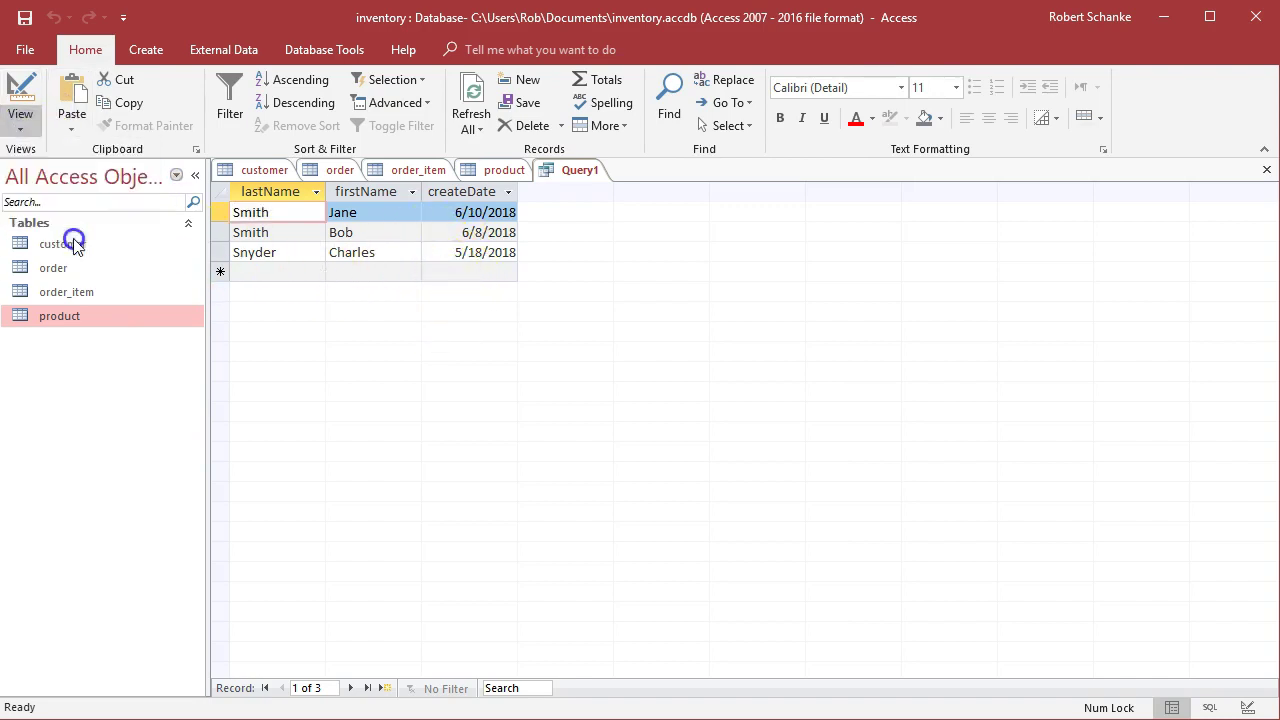
pyautogui.click(517, 558)
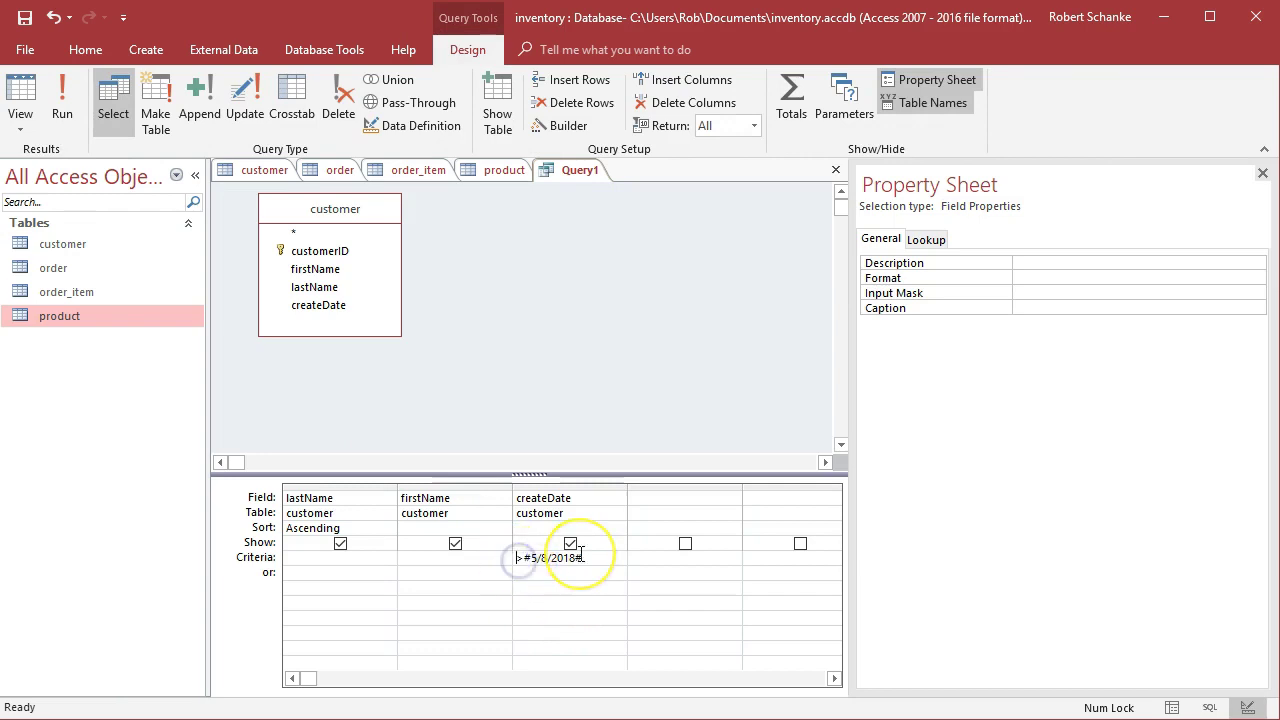
pyautogui.write('=')
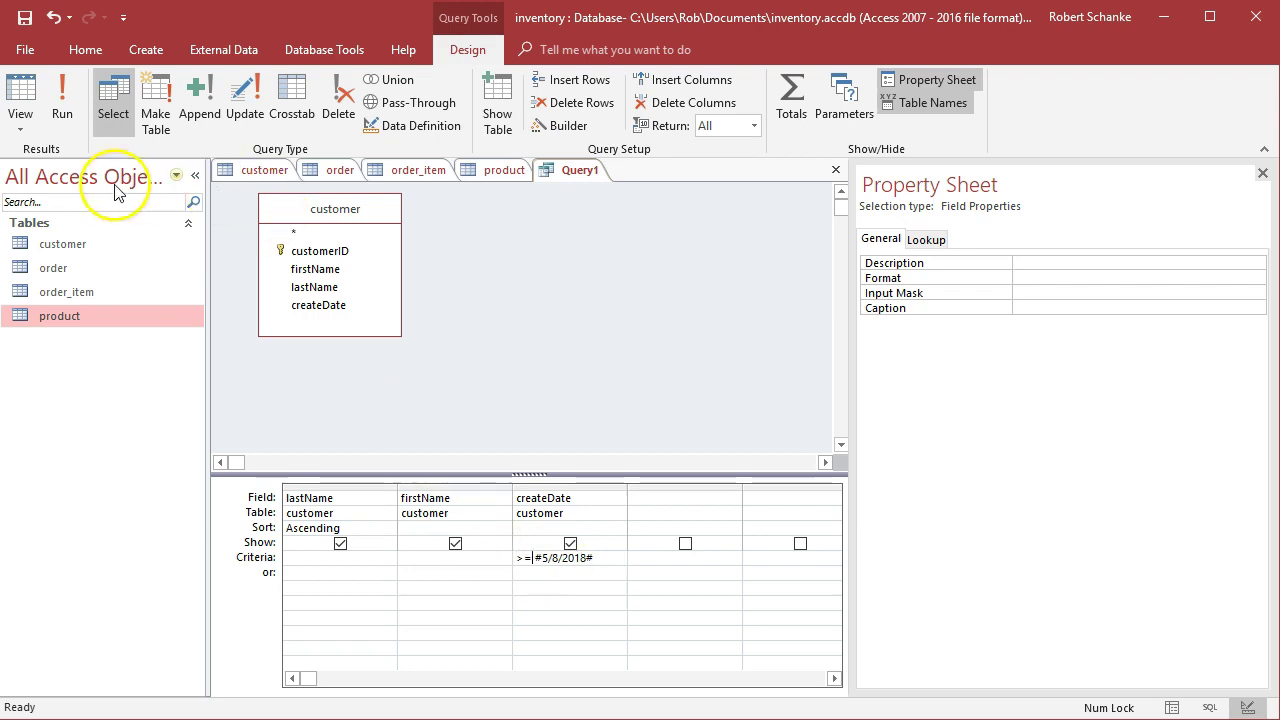
pyautogui.click(66, 103)
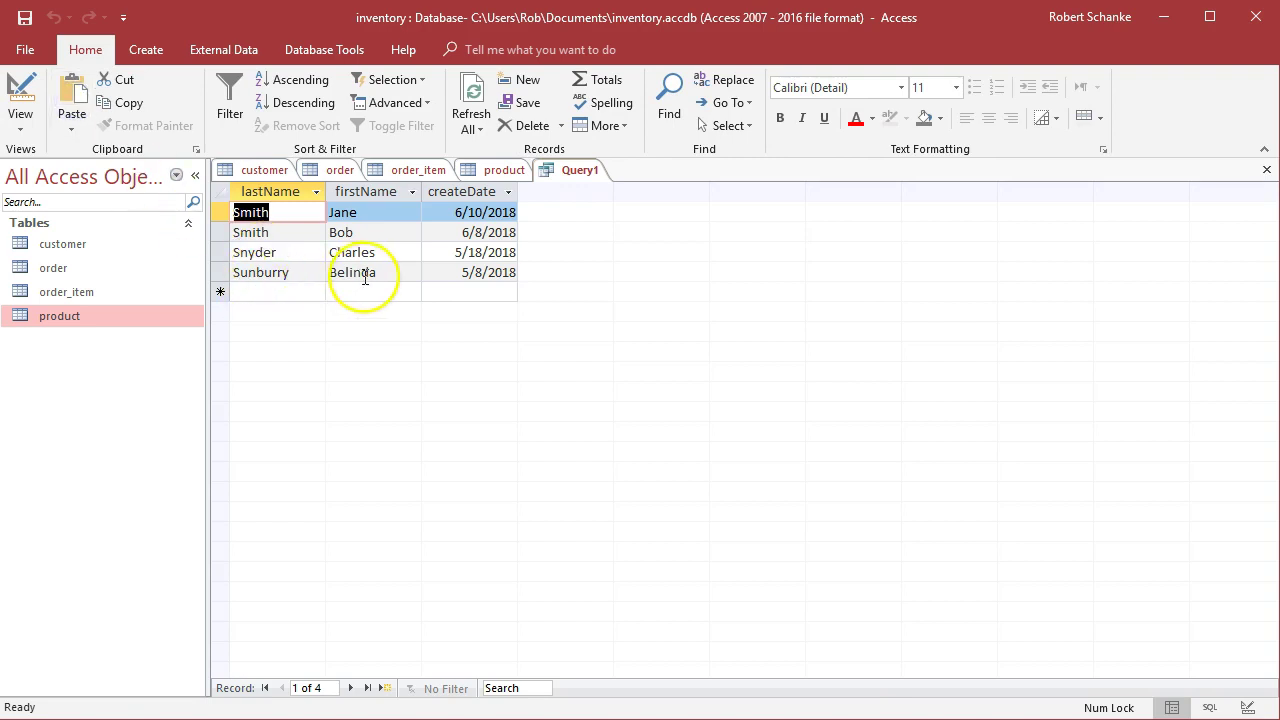
# Step: Return to design view and set the createDate criterion to the range >=#5/1/2018# AND < #6/1/2018#
pyautogui.click(20, 122)
pyautogui.click(65, 251)
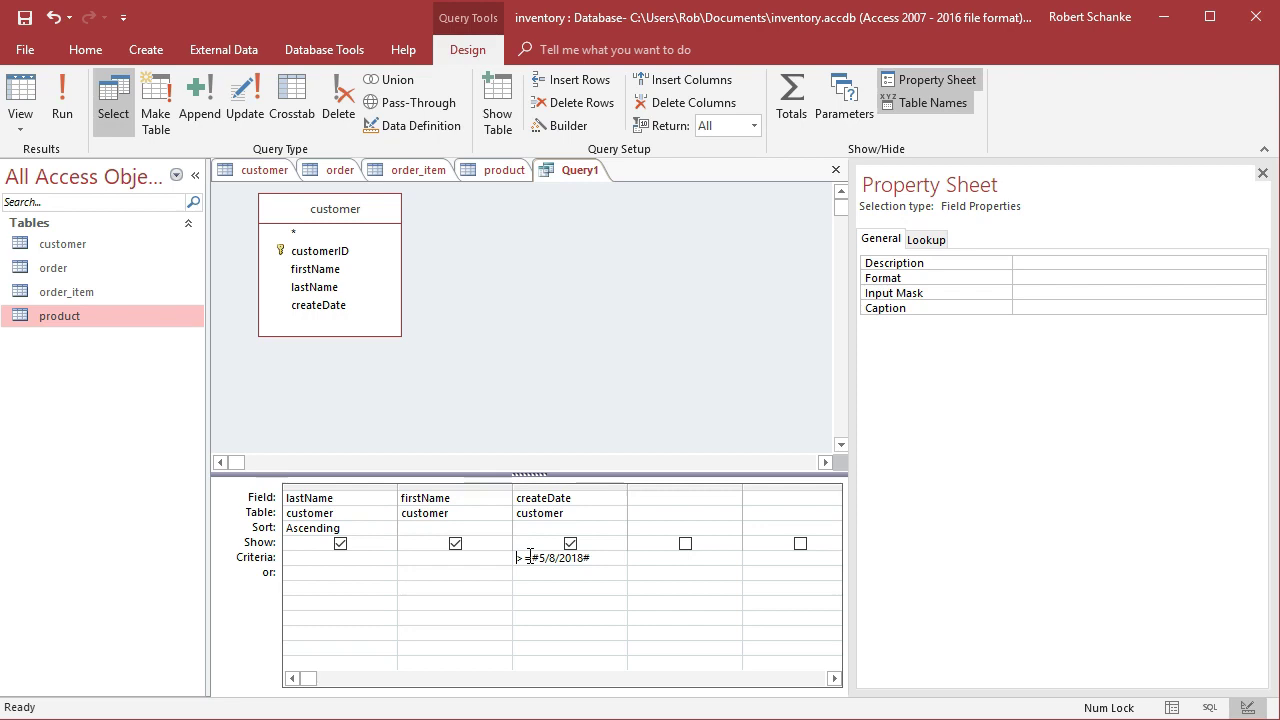
pyautogui.press('Delete')
pyautogui.write('1')
pyautogui.press('End')
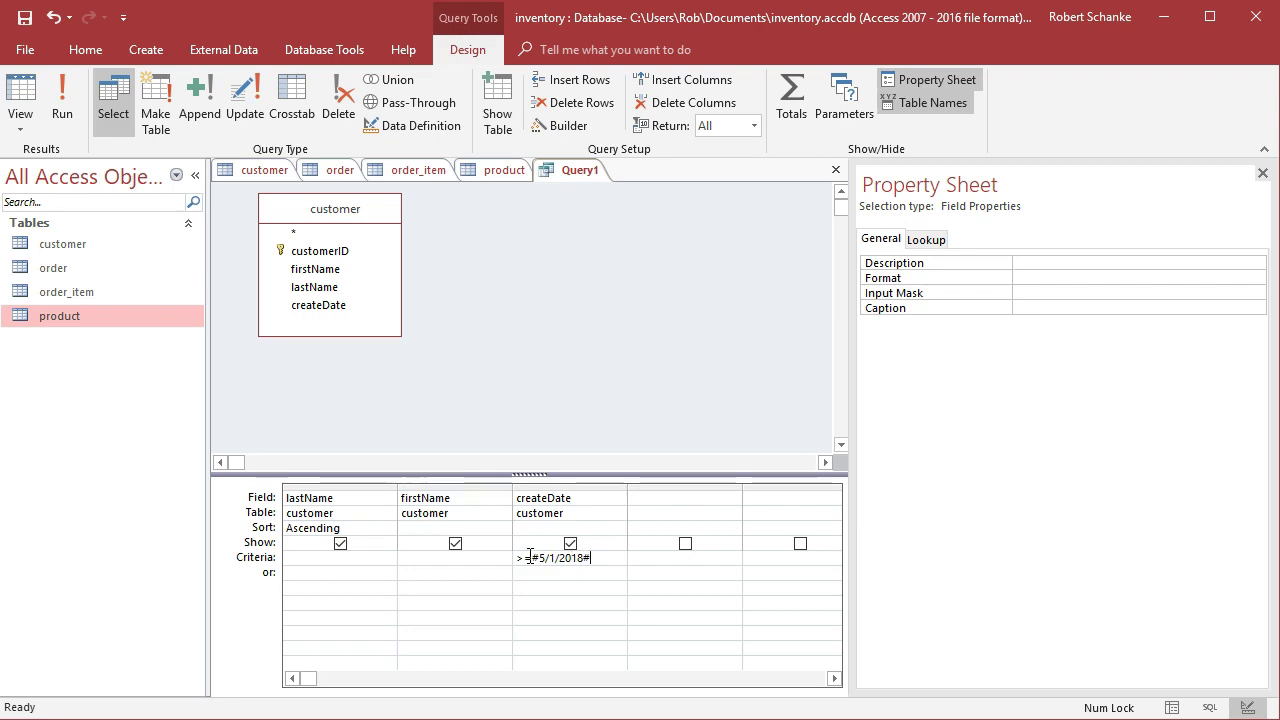
pyautogui.write('AND ')
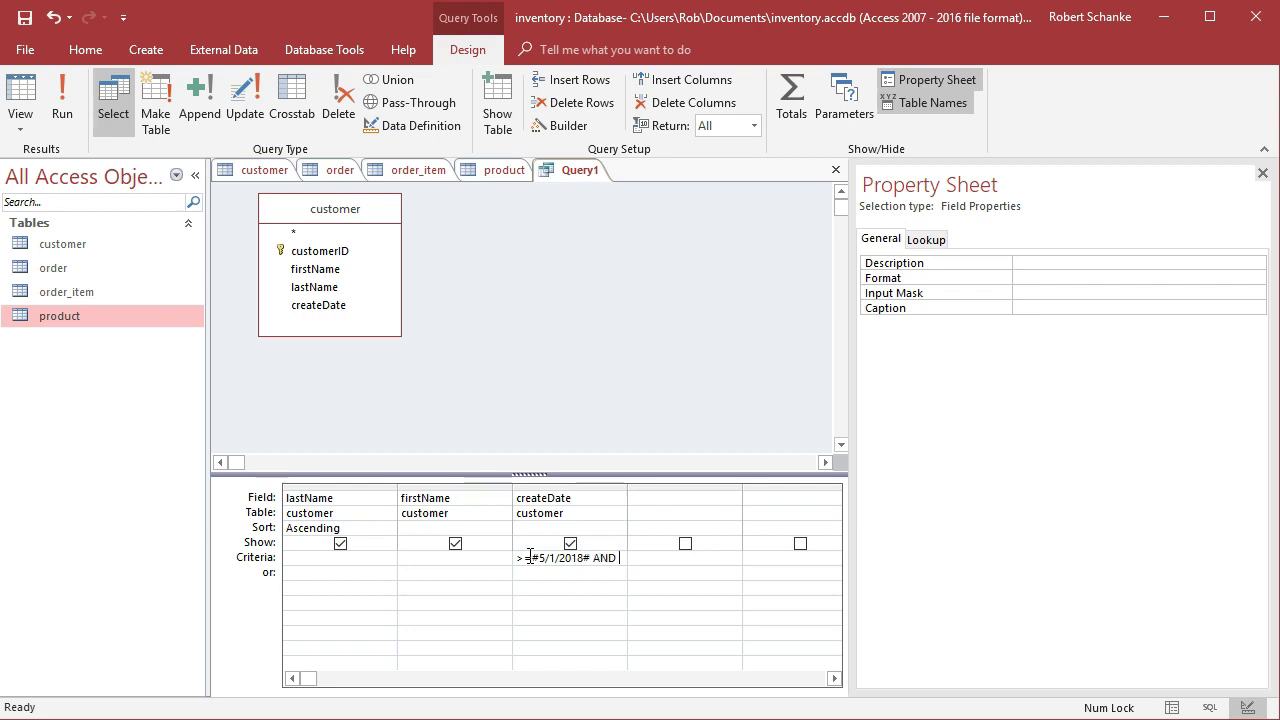
pyautogui.write('< #6/1/2018#')
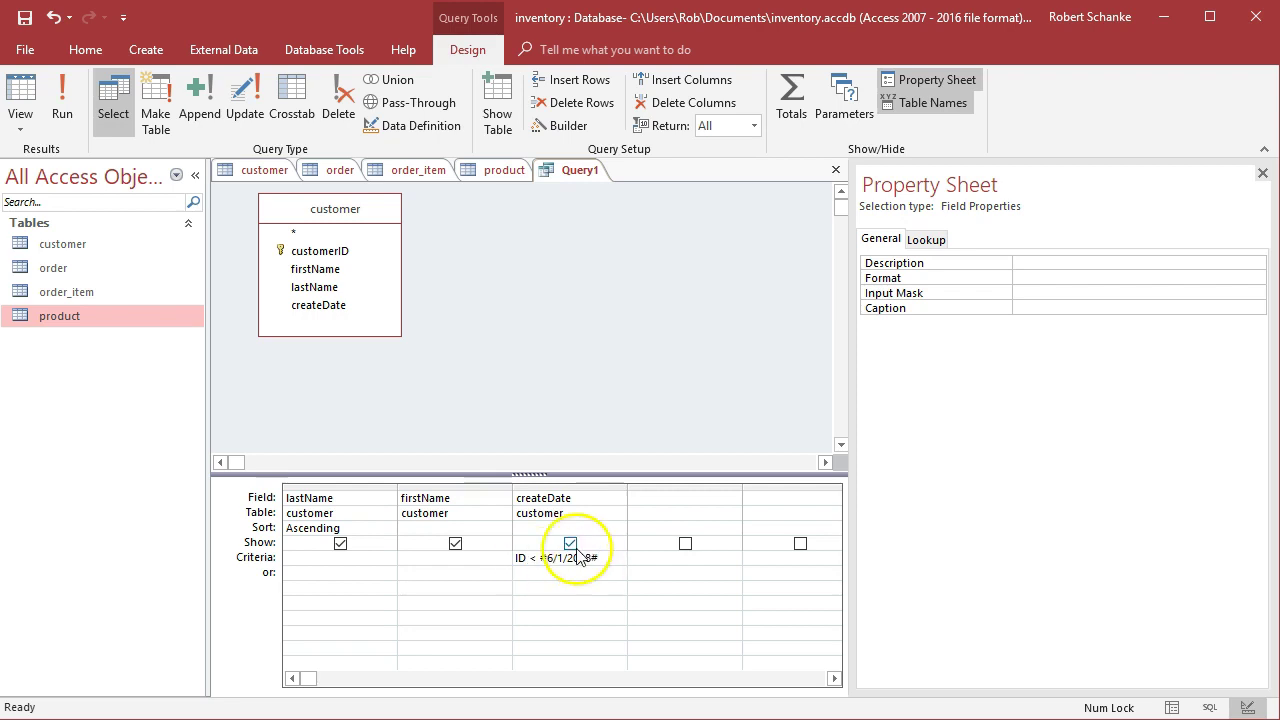
# Step: Read through the createDate range expression and run the query
pyautogui.press('Home')
pyautogui.press('Right')
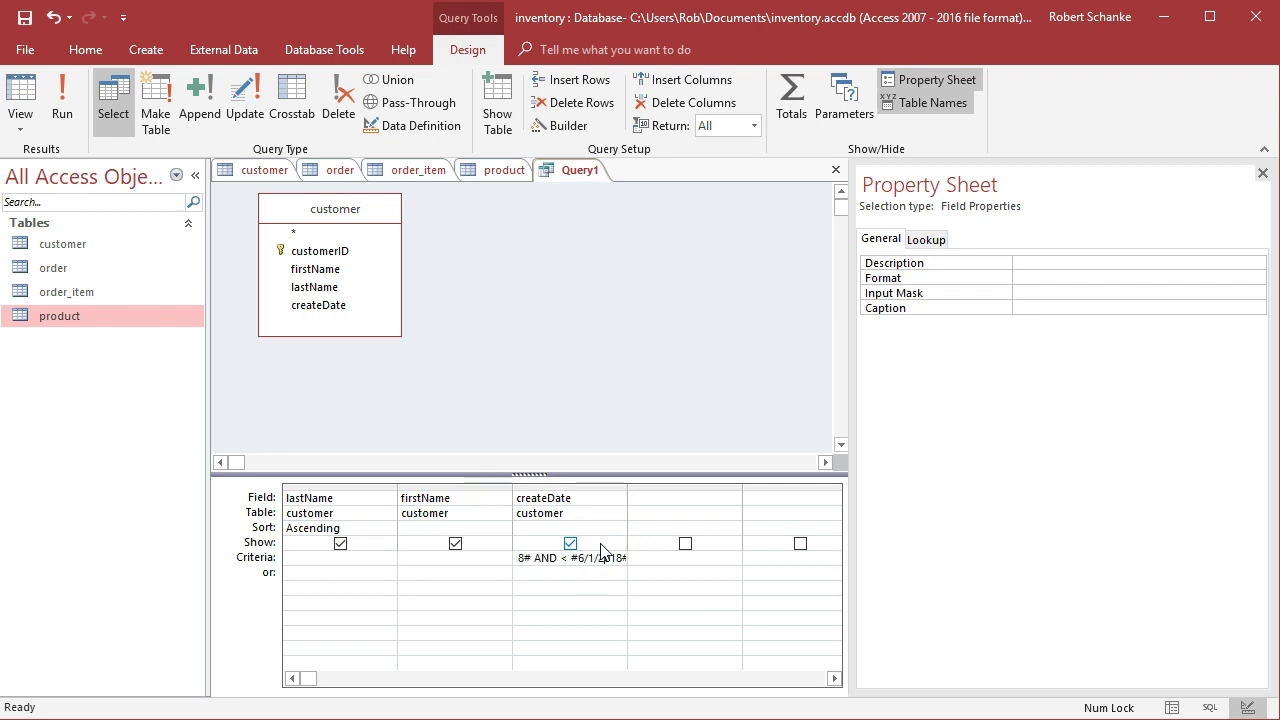
pyautogui.press('Right')
pyautogui.press('Right')
pyautogui.press('Right')
pyautogui.press('Right')
pyautogui.press('Right')
pyautogui.press('Right')
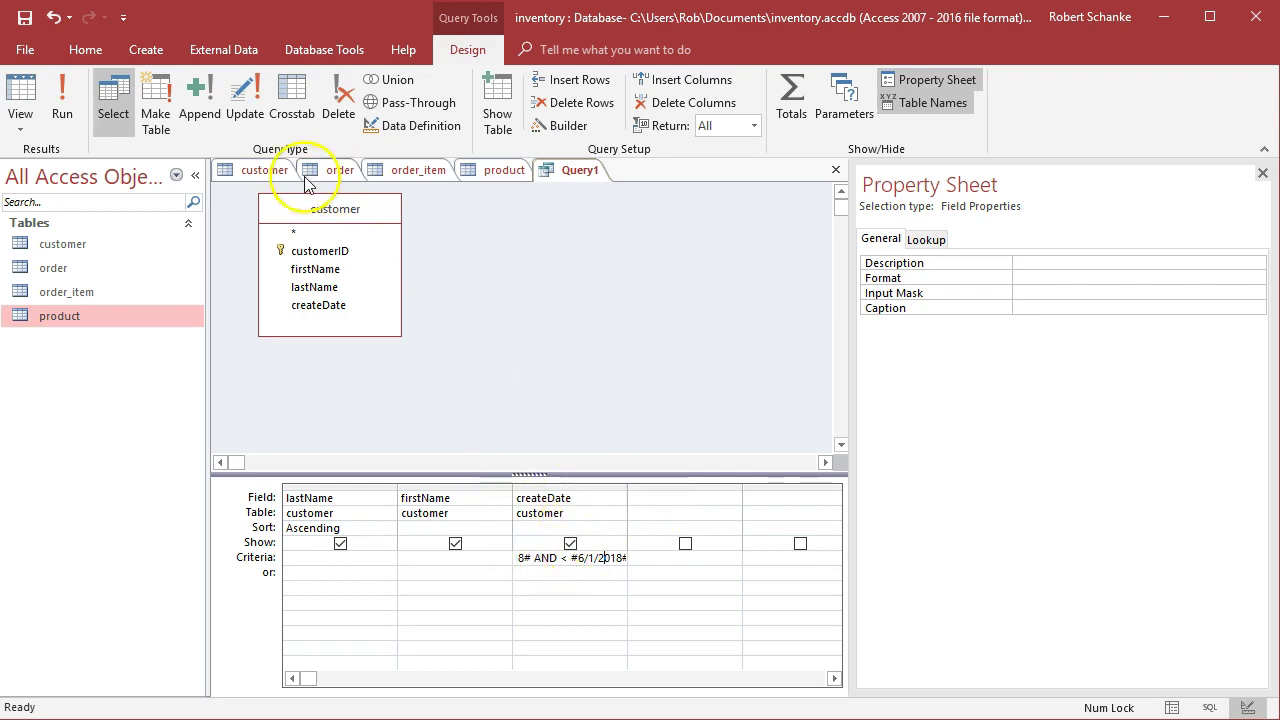
pyautogui.click(65, 105)
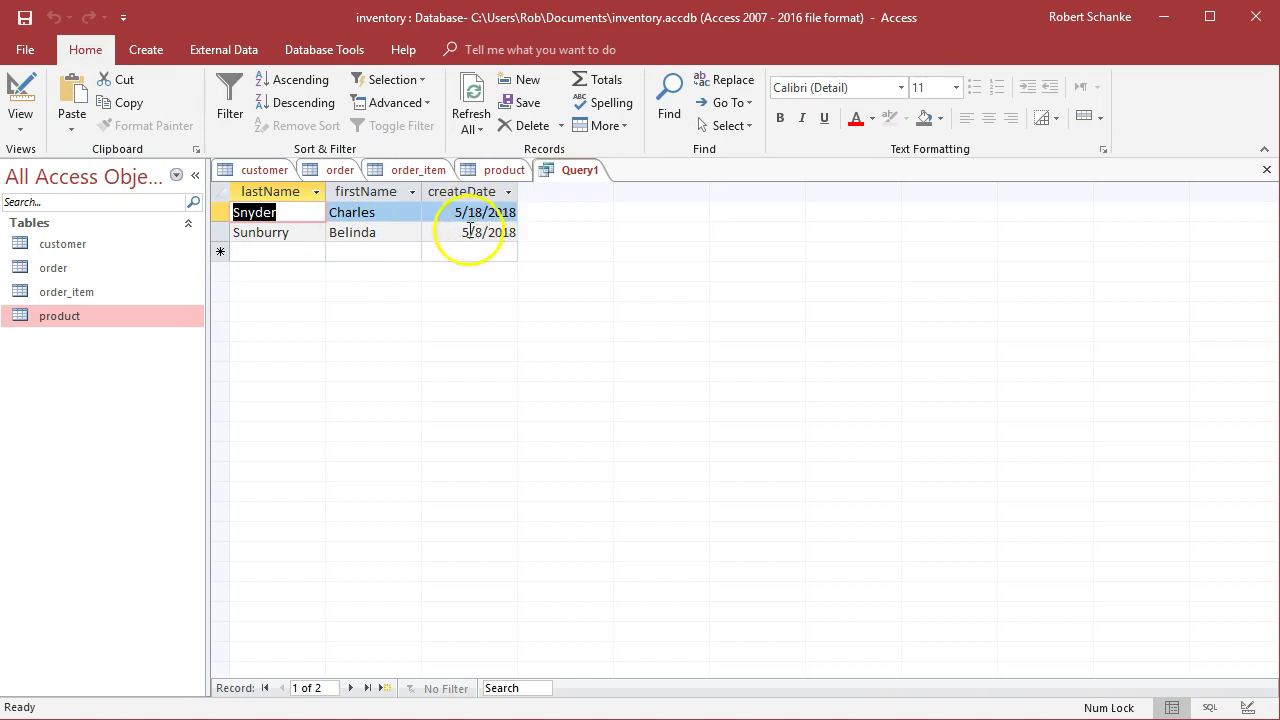
# Step: Return to design view, view the full createDate criterion in the Zoom dialog, and close it
pyautogui.click(20, 135)
pyautogui.click(87, 251)
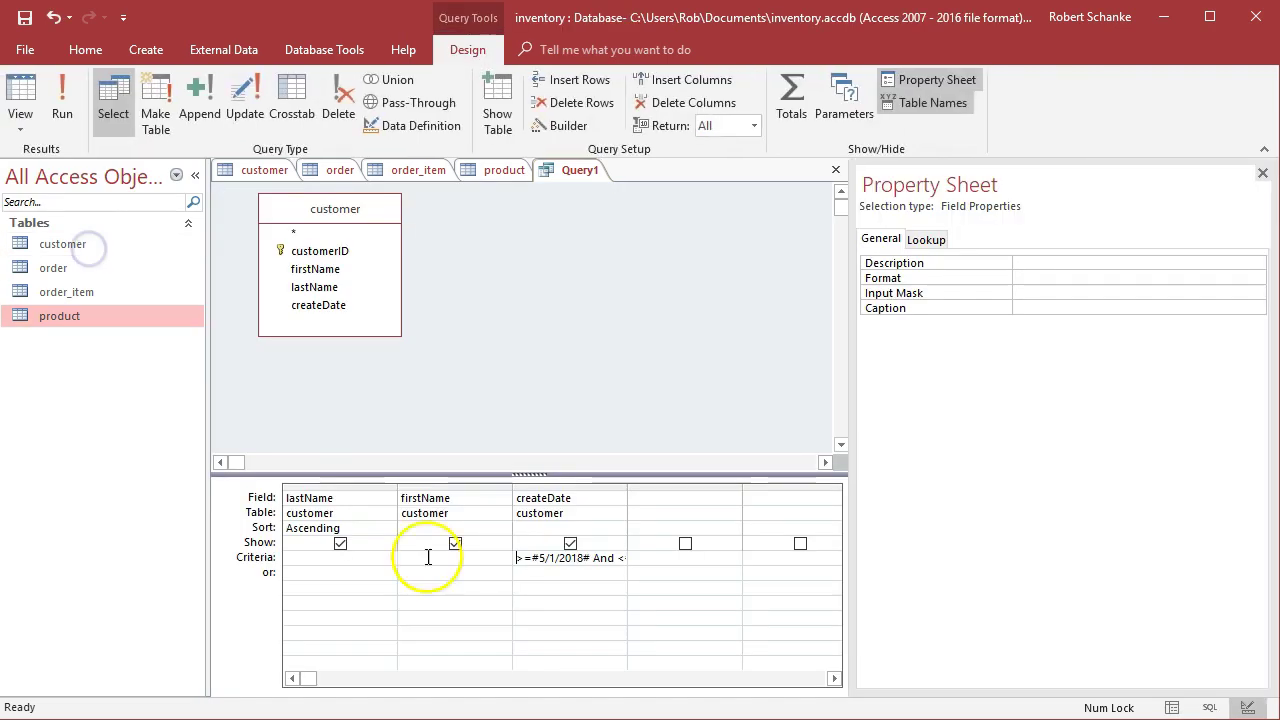
pyautogui.click(577, 557)
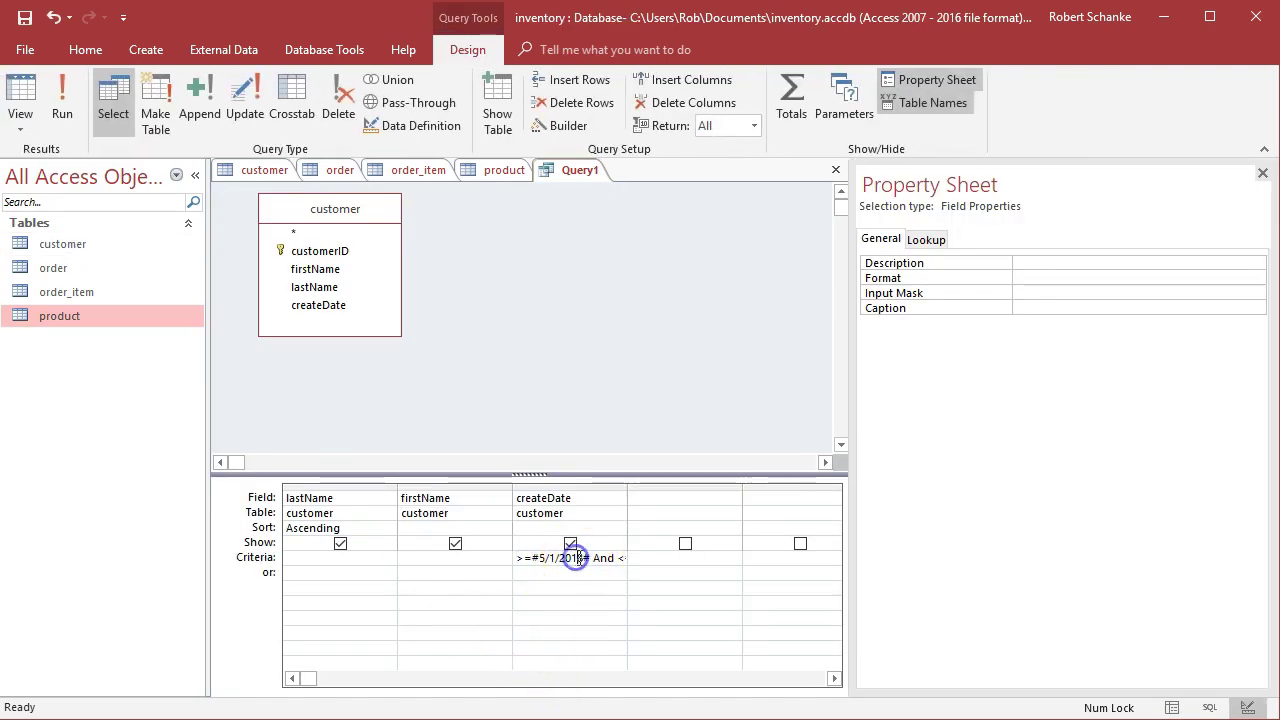
pyautogui.write('#6/1/2018#')
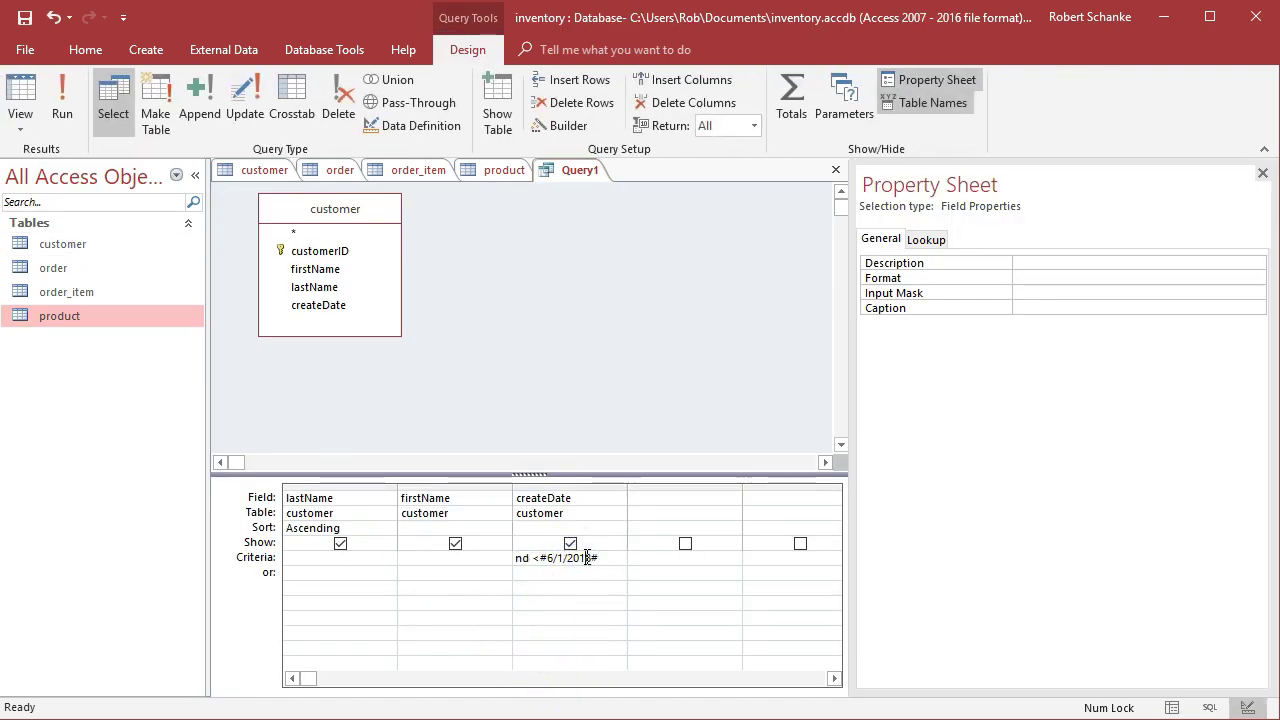
pyautogui.rightClick(588, 557)
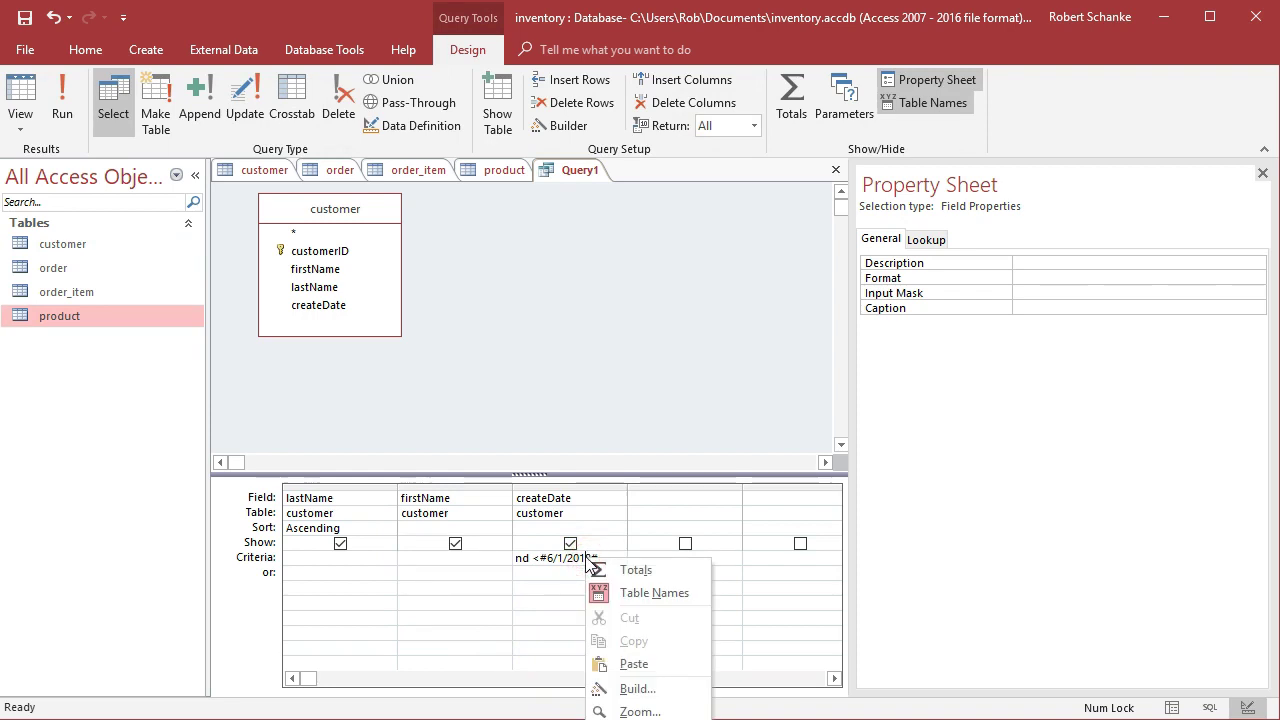
pyautogui.click(643, 710)
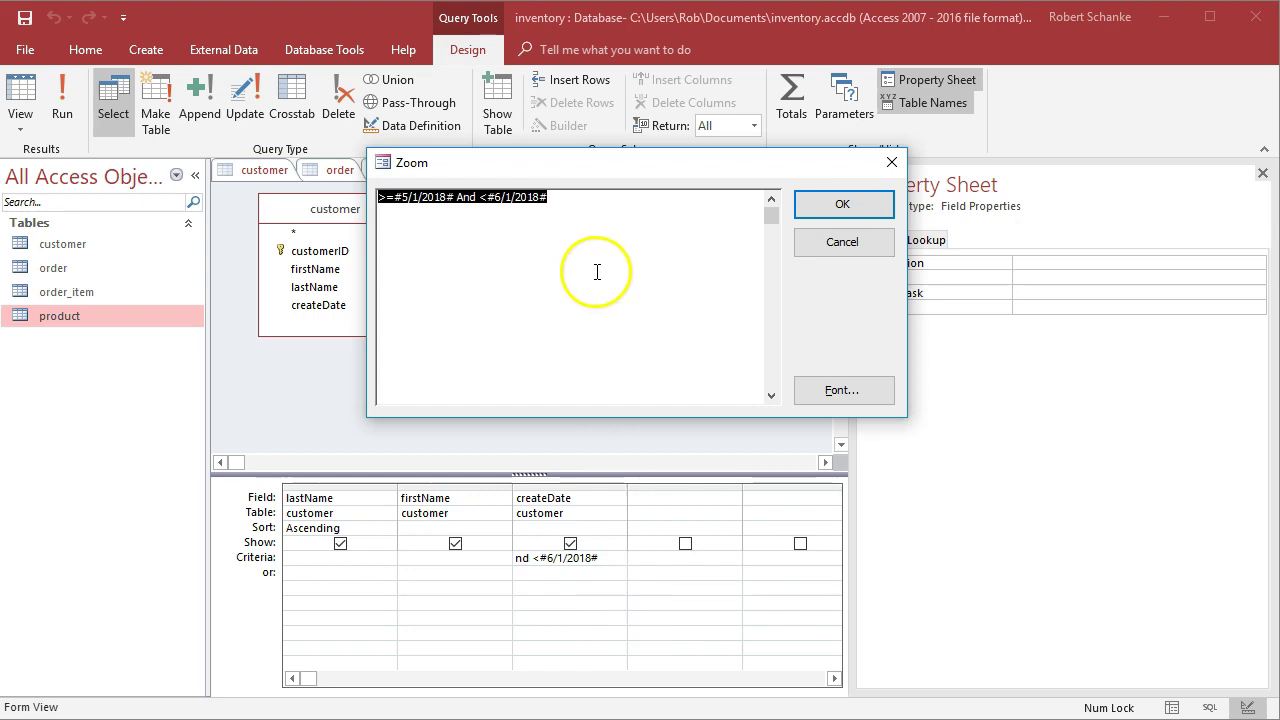
pyautogui.click(597, 271)
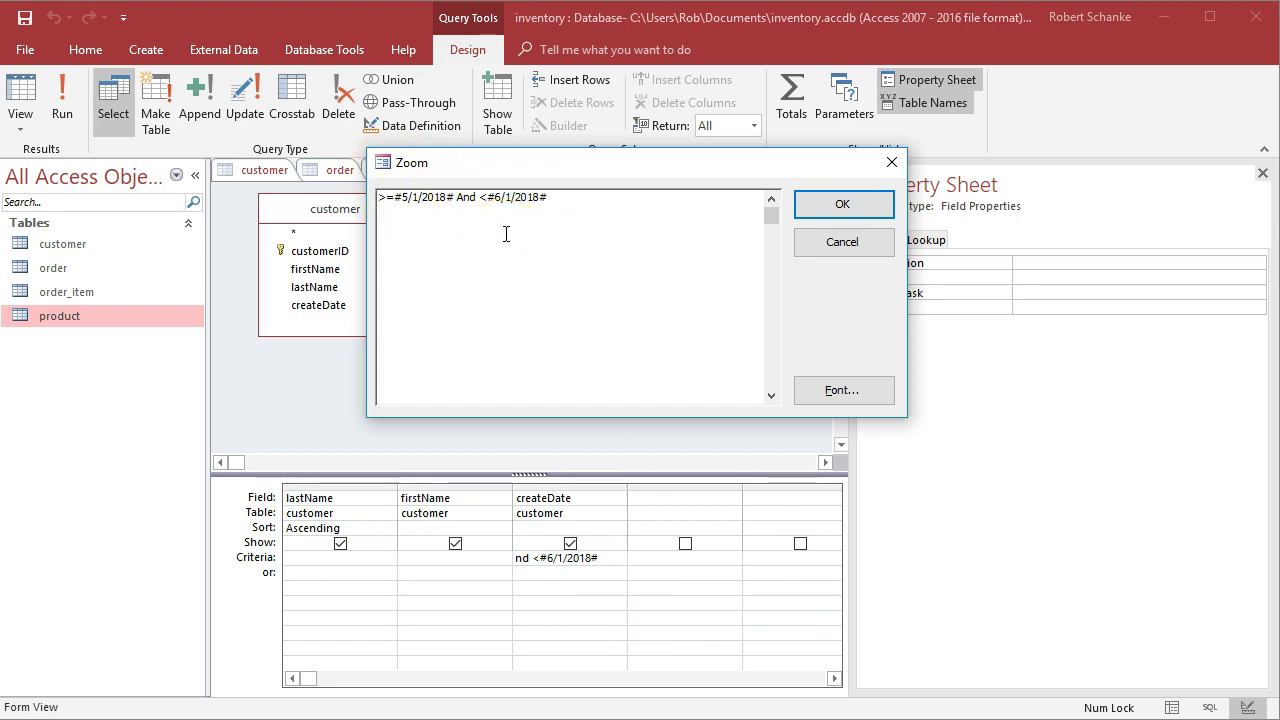
pyautogui.click(843, 203)
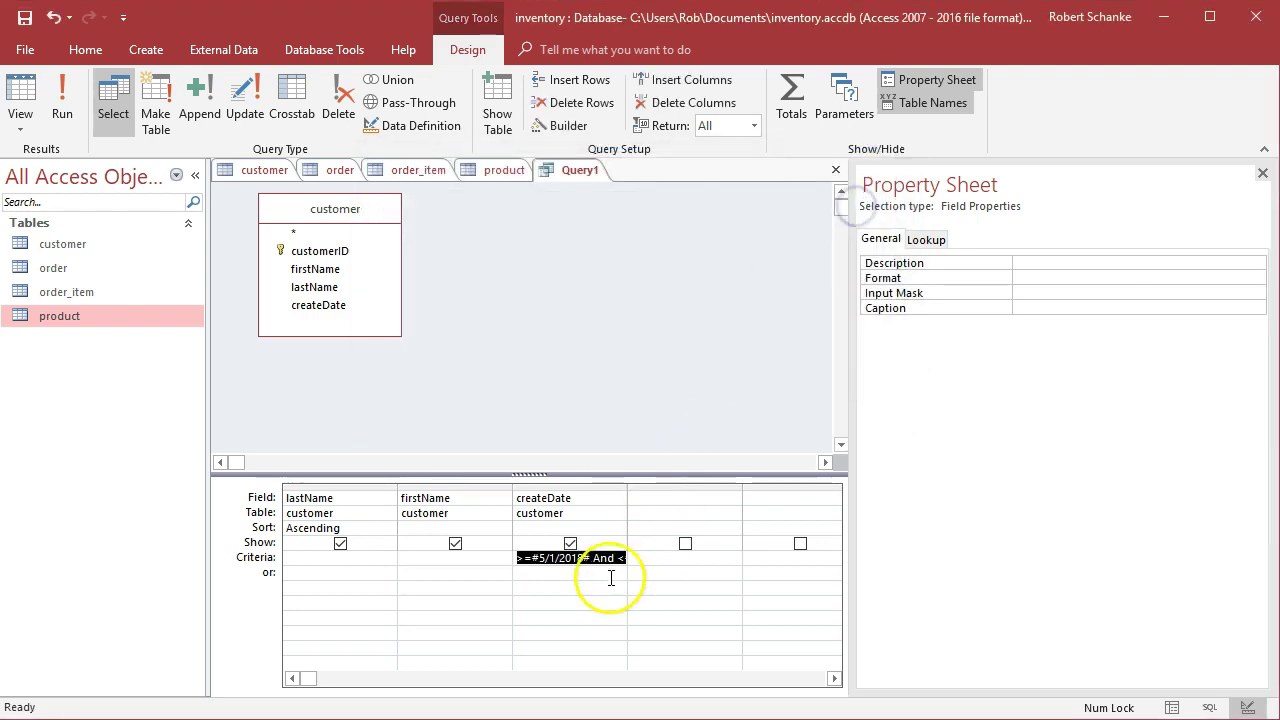
# Step: Run the query with the createDate range criterion to view the matching customers, and return to design view
pyautogui.click(597, 586)
pyautogui.click(585, 560)
pyautogui.click(207, 221)
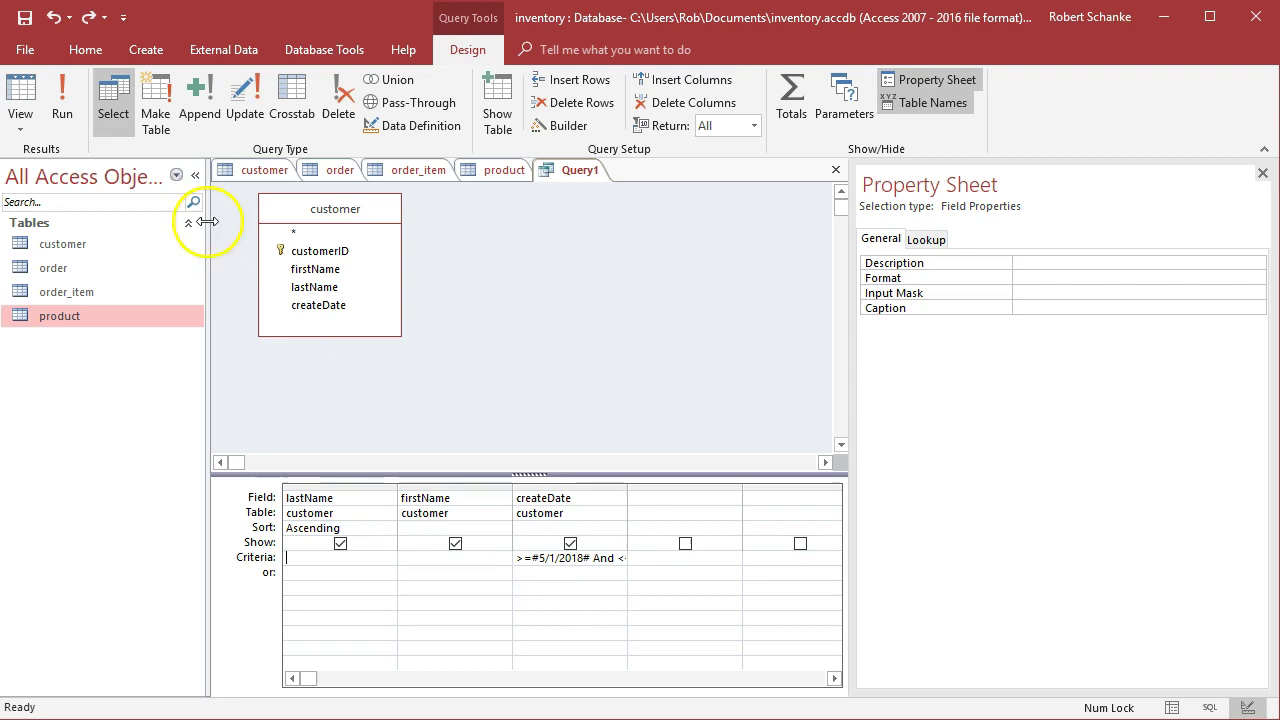
pyautogui.click(67, 115)
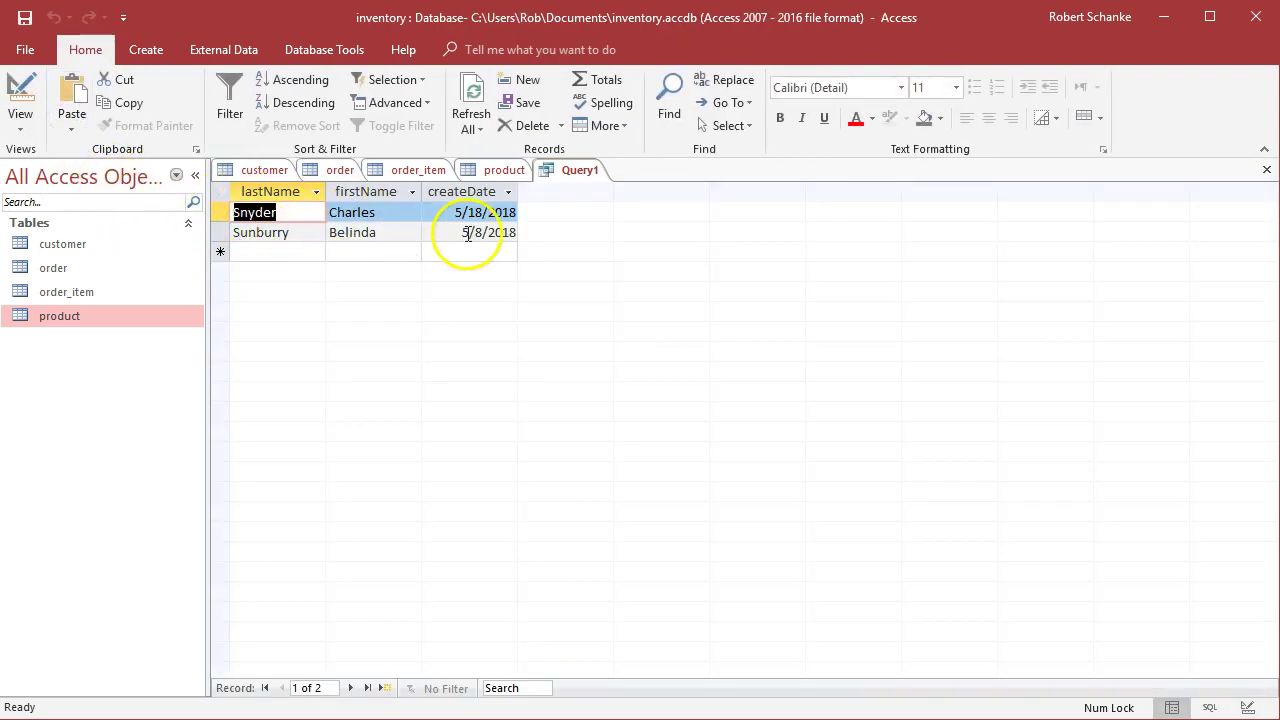
pyautogui.click(22, 132)
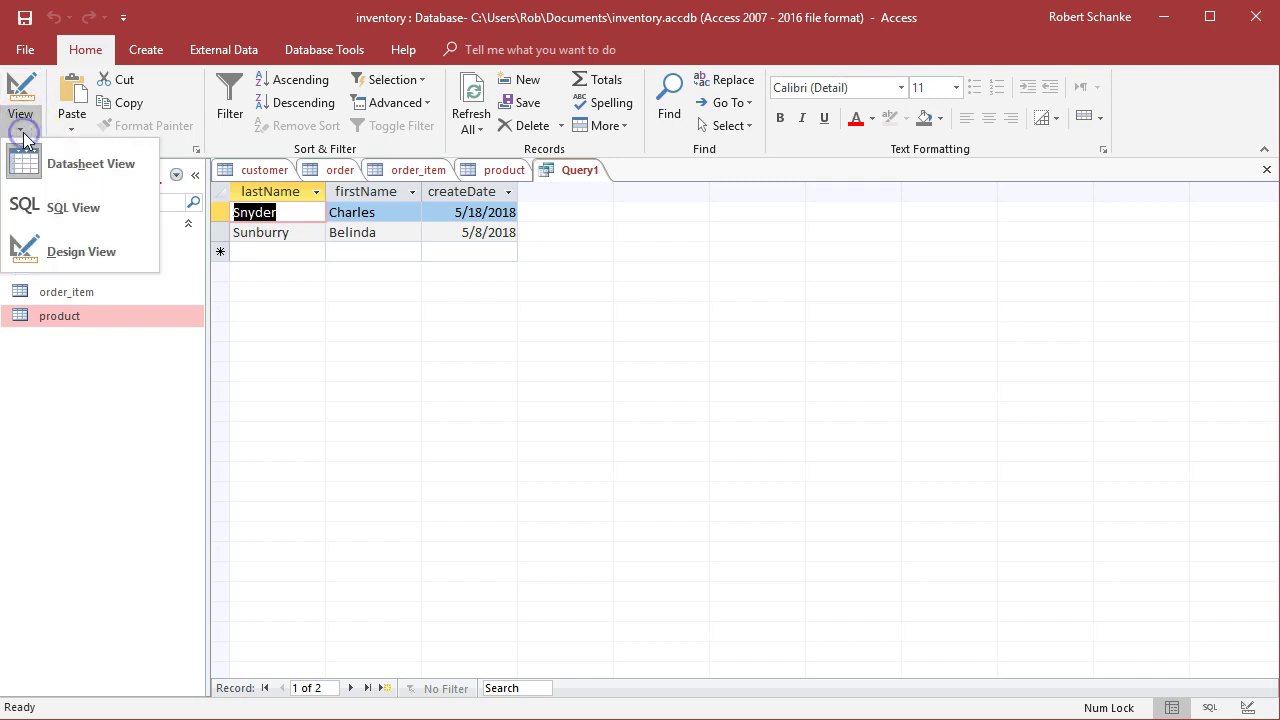
pyautogui.click(75, 252)
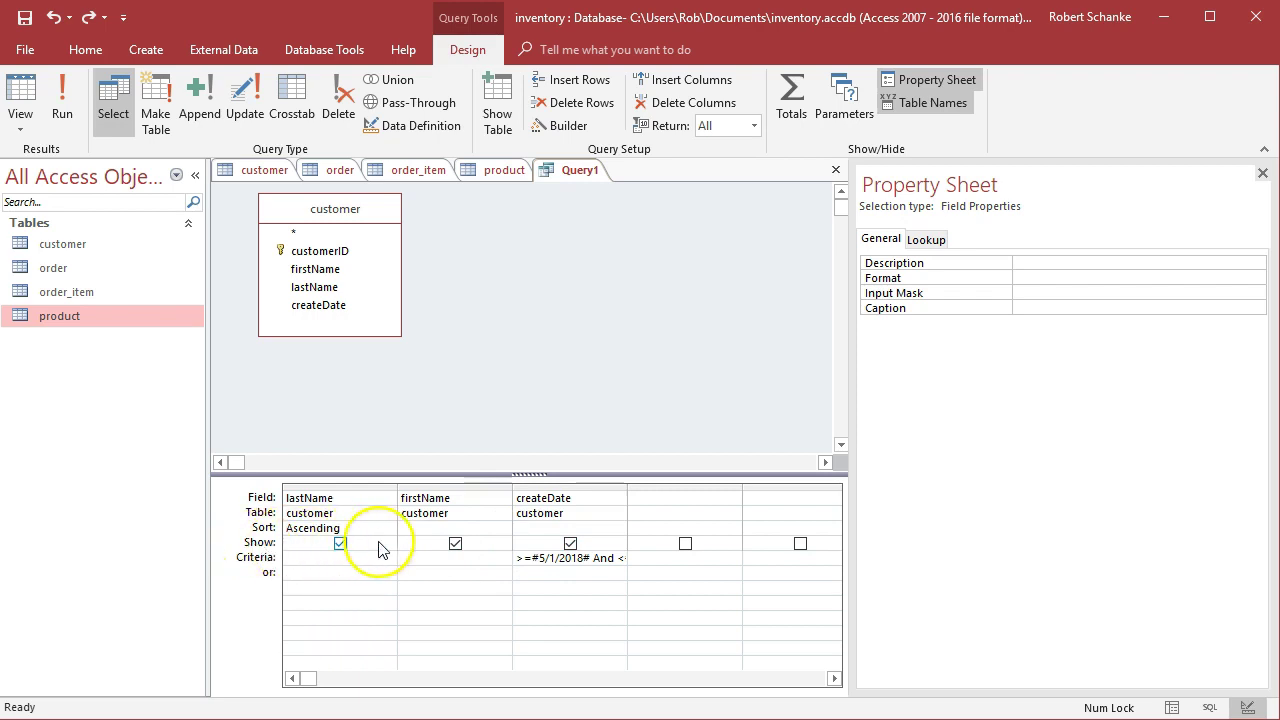
# Step: Hide the createDate column from the query output while keeping its criterion, and check the results before returning to design view
pyautogui.click(570, 544)
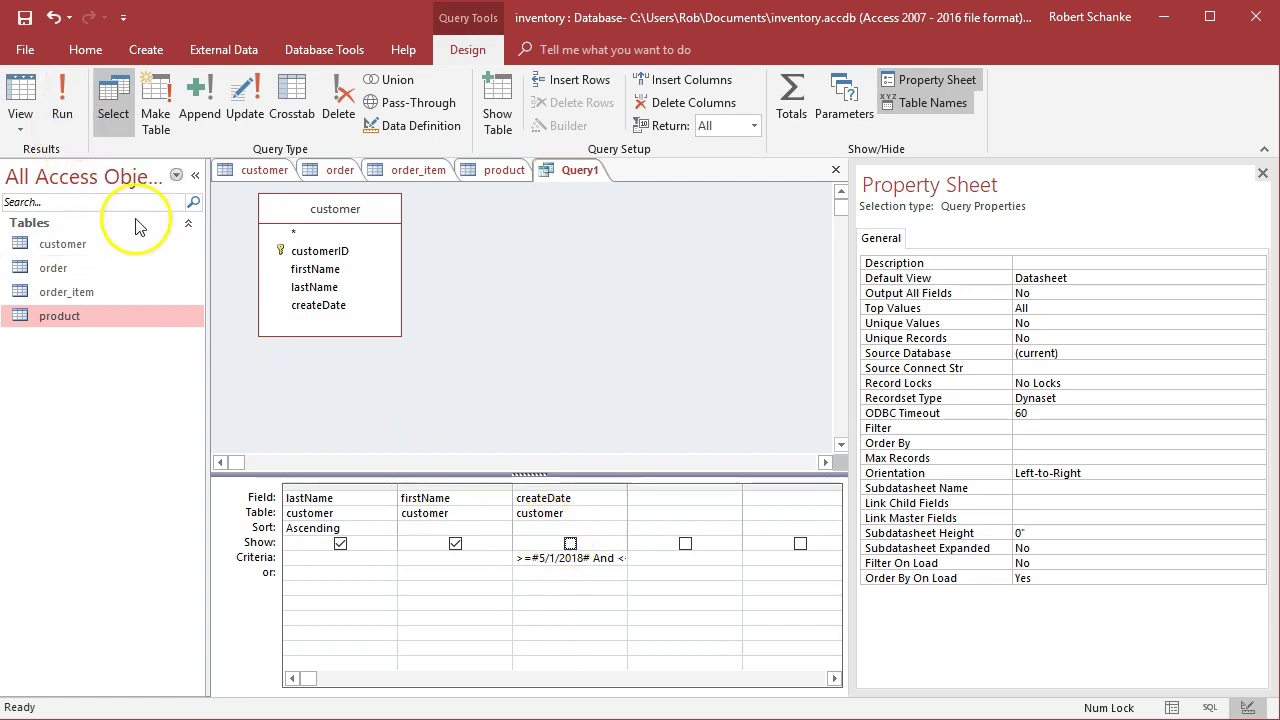
pyautogui.click(570, 543)
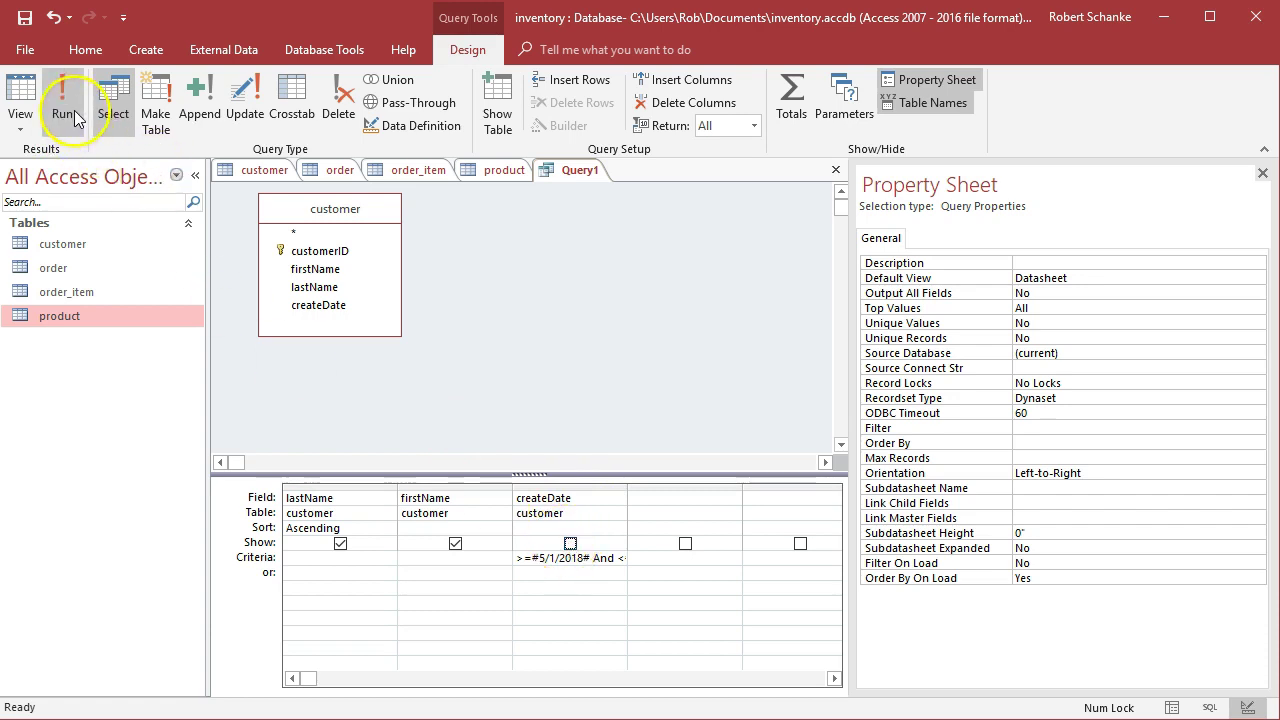
pyautogui.click(63, 105)
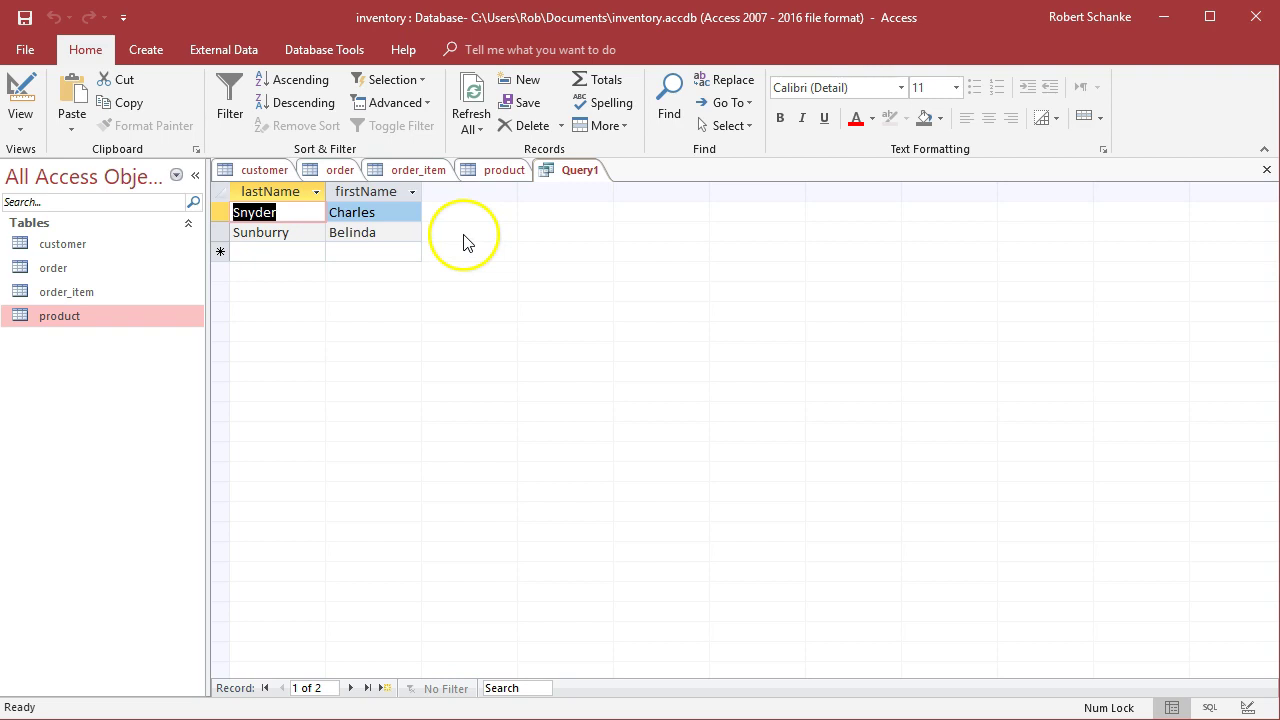
pyautogui.click(20, 135)
pyautogui.click(63, 255)
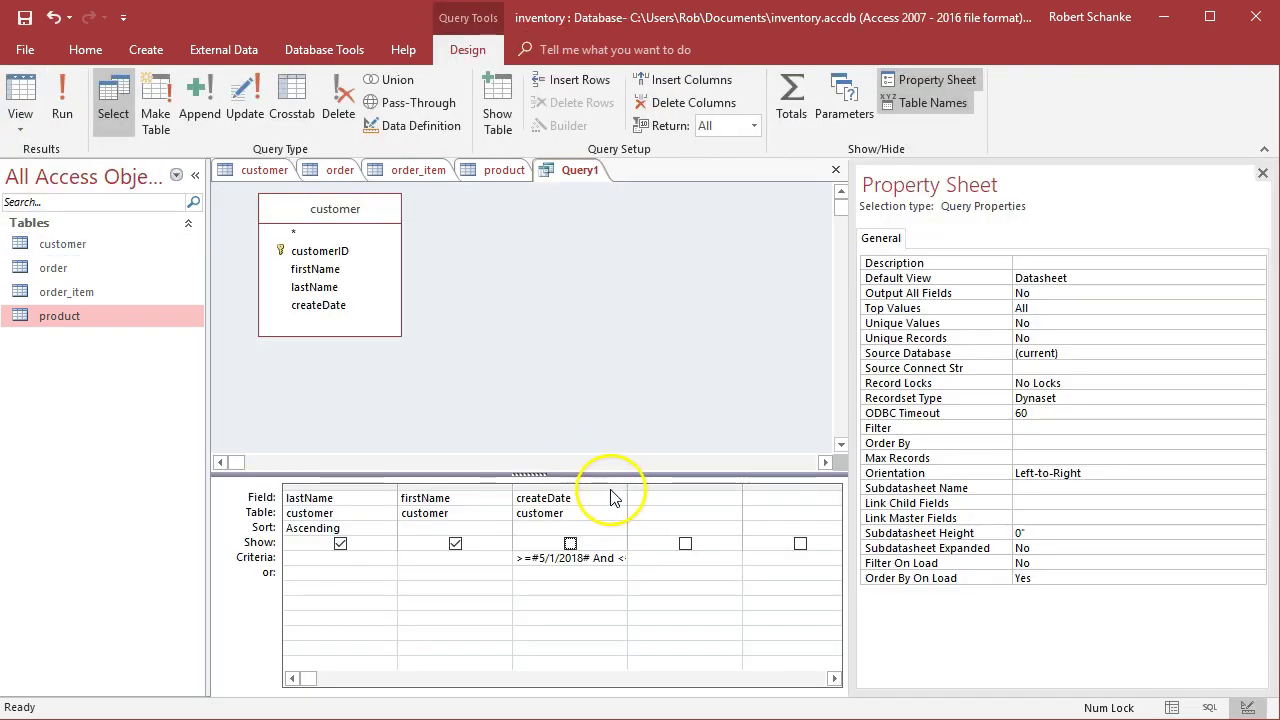